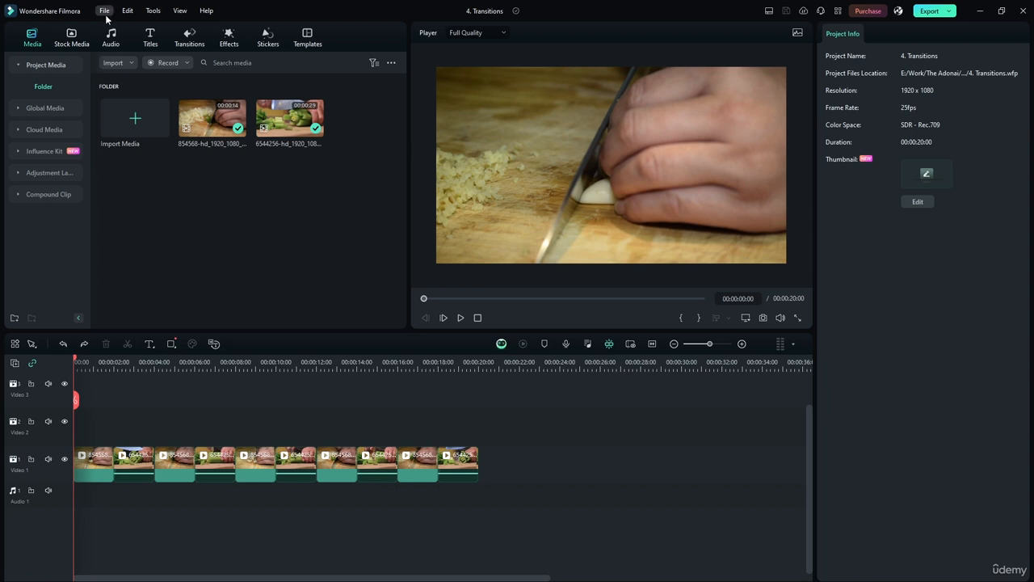
Open the transitions library and play the plain cut between the first two clips on Video 1.
{"action": "left_click", "coordinate": [187, 37]}
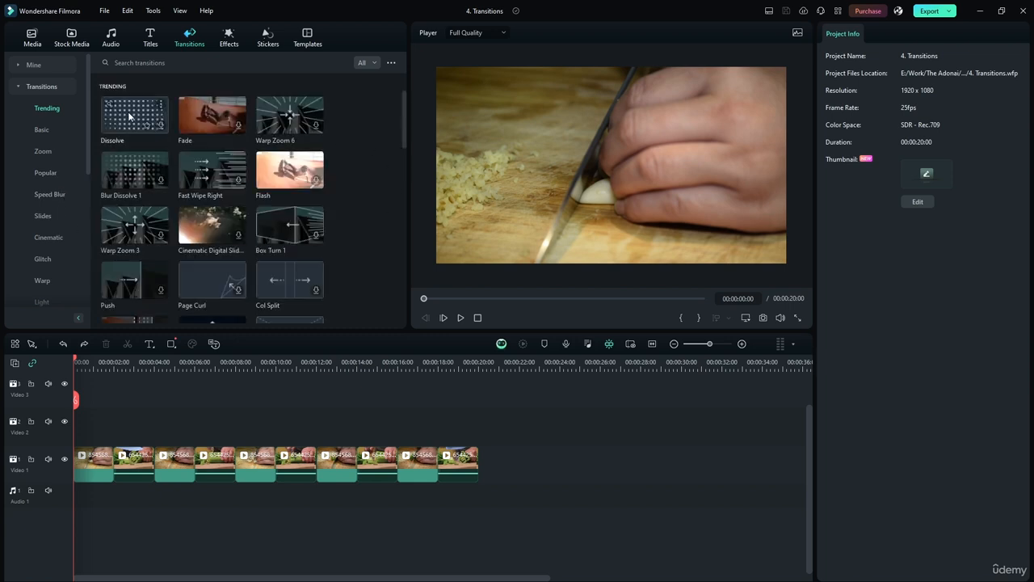
{"action": "left_click_drag", "start_coordinate": [134, 117], "coordinate": [105, 466]}
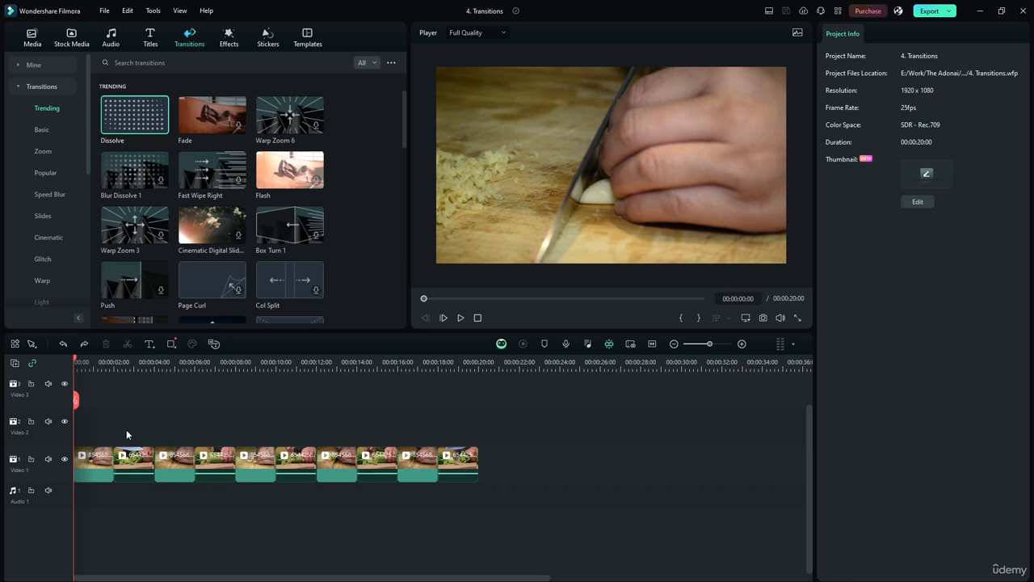
{"action": "left_click", "coordinate": [101, 463]}
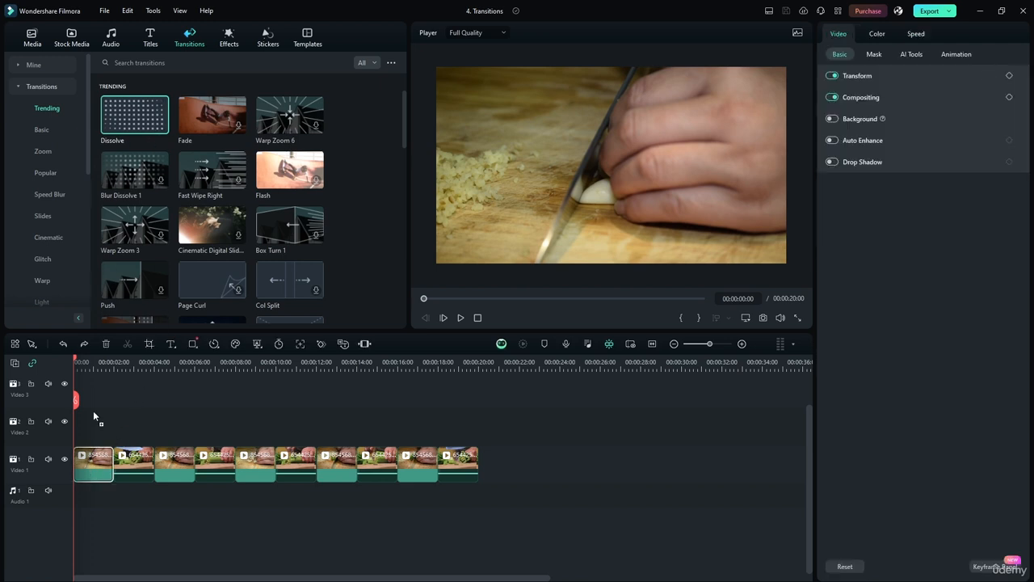
{"action": "left_click_drag", "start_coordinate": [94, 417], "coordinate": [121, 127]}
{"action": "left_click", "coordinate": [458, 318]}
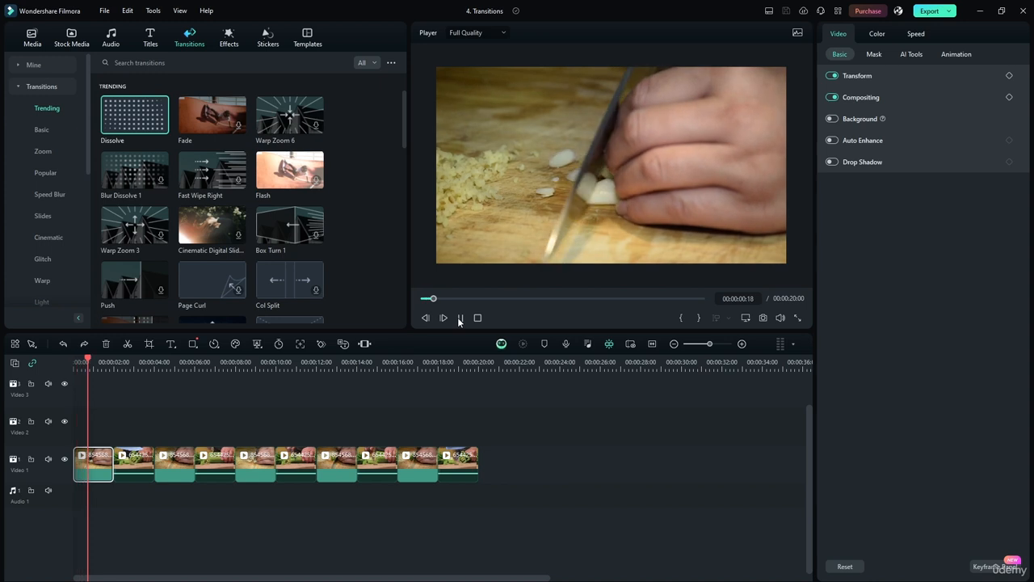
{"action": "left_click", "coordinate": [458, 317]}
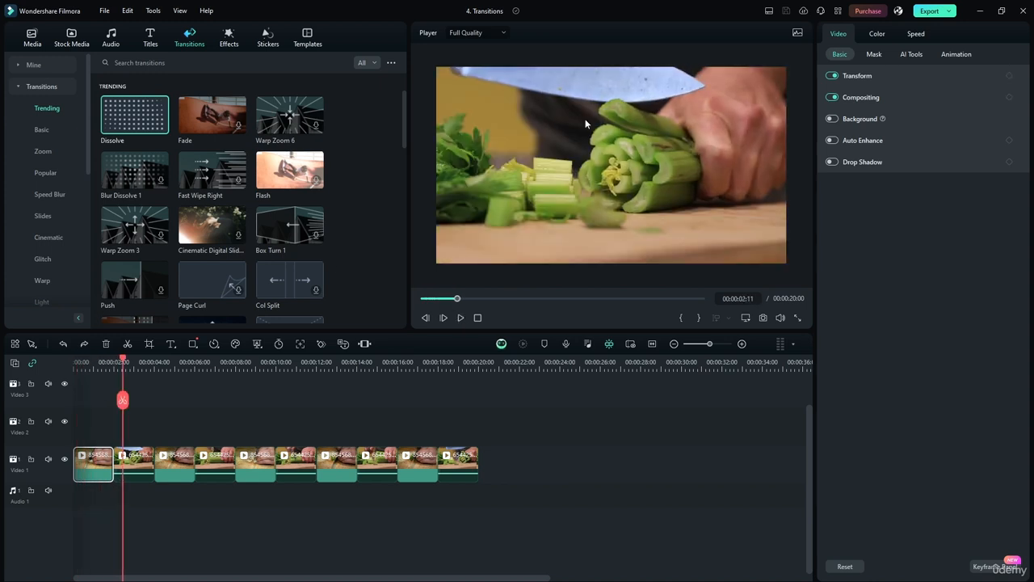
Add the Dissolve transition over the cut between the first two clips and play it back from the start.
{"action": "left_click_drag", "start_coordinate": [124, 356], "coordinate": [113, 460]}
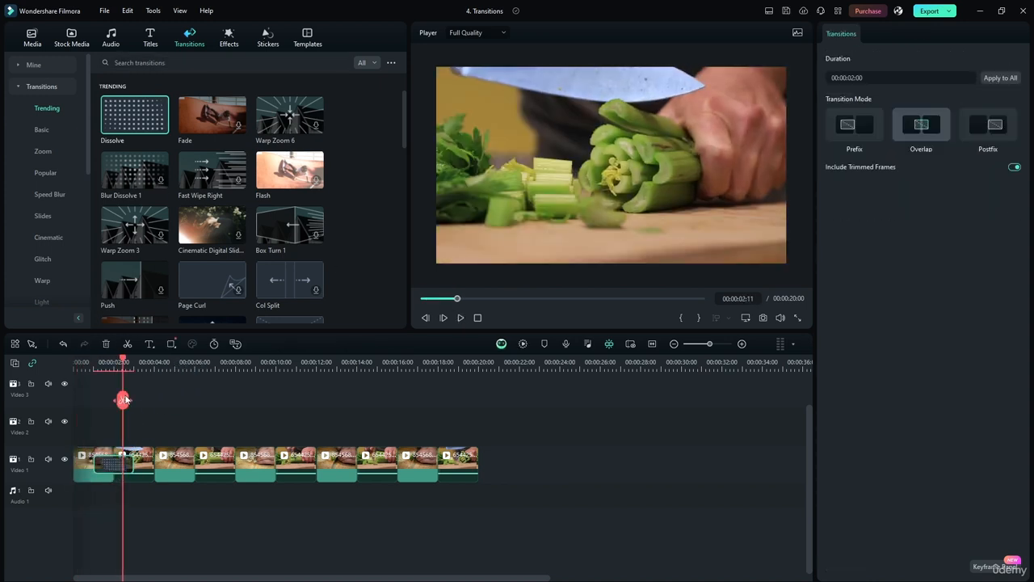
{"action": "left_click_drag", "start_coordinate": [123, 364], "coordinate": [67, 364]}
{"action": "left_click", "coordinate": [462, 318]}
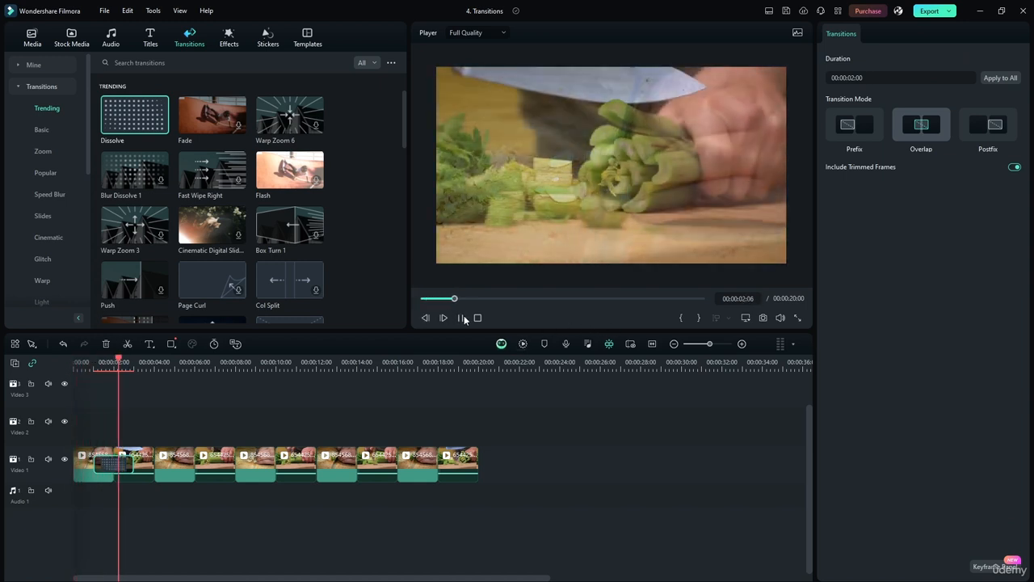
{"action": "left_click", "coordinate": [462, 318]}
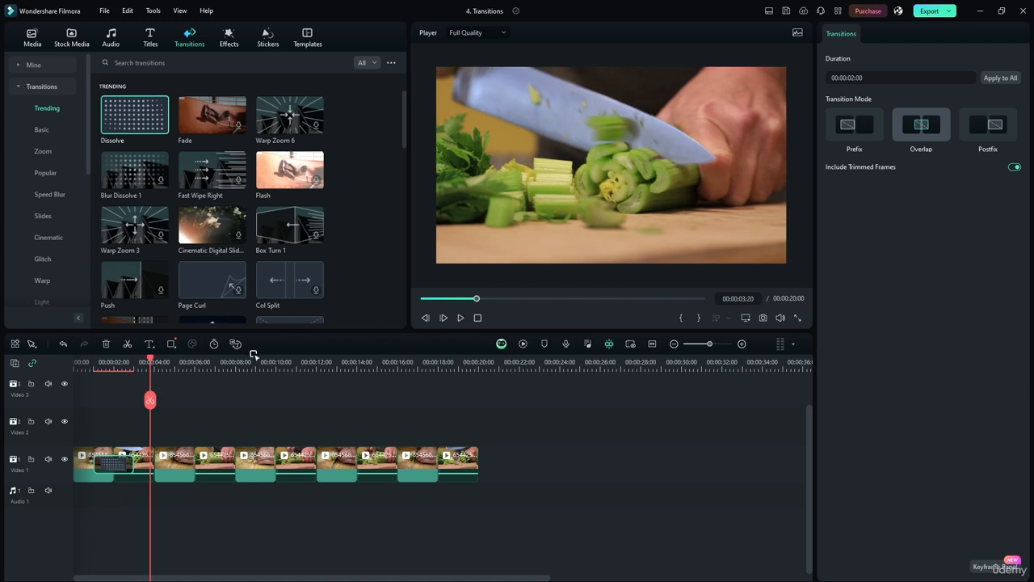
Switch the Dissolve transition to Prefix mode and set its duration to 1 second.
{"action": "key", "text": "Home"}
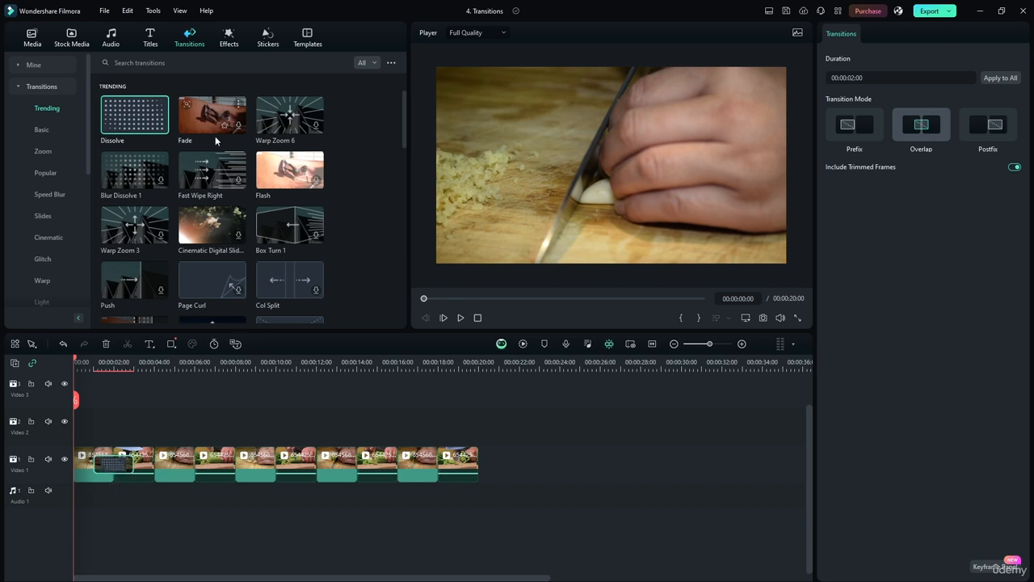
{"action": "left_click", "coordinate": [843, 128]}
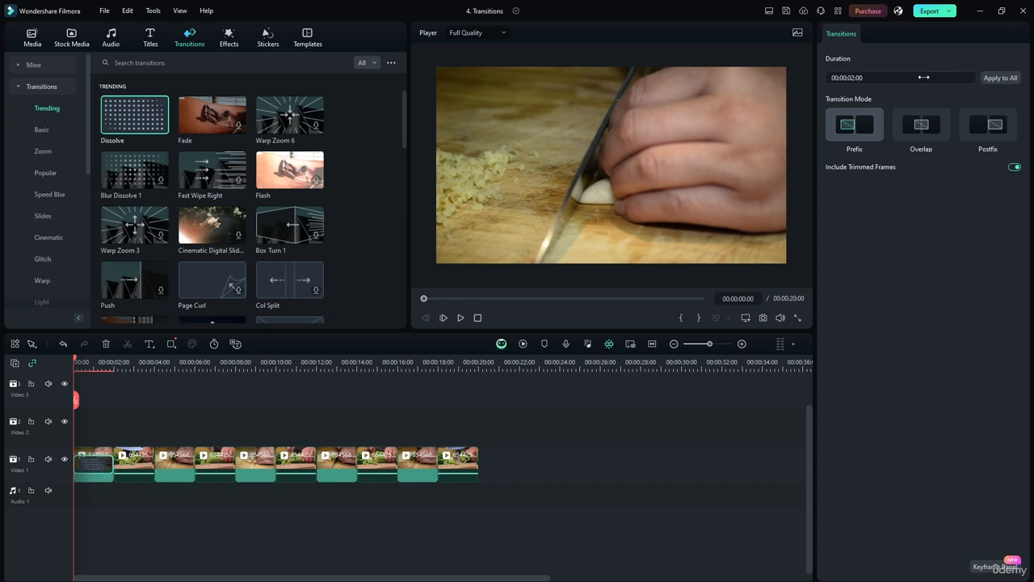
{"action": "left_click_drag", "start_coordinate": [923, 78], "coordinate": [901, 77]}
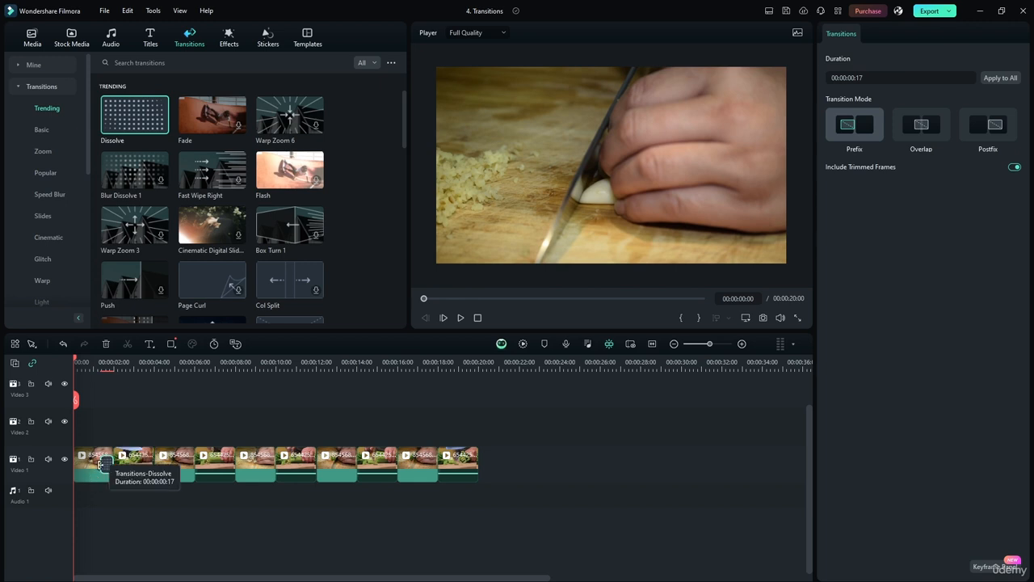
{"action": "left_click", "coordinate": [869, 78]}
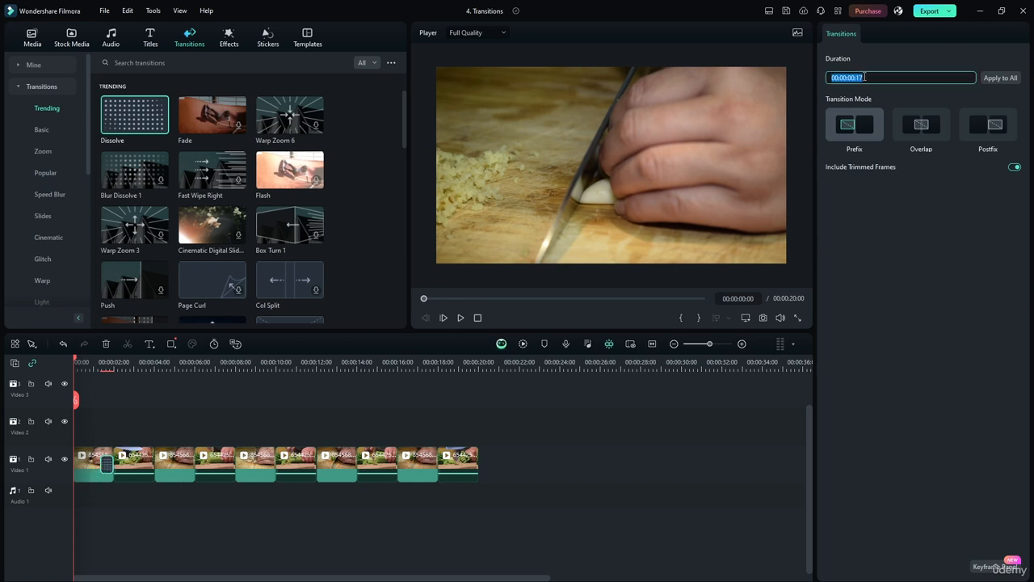
{"action": "left_click", "coordinate": [866, 78]}
{"action": "key", "text": "Return"}
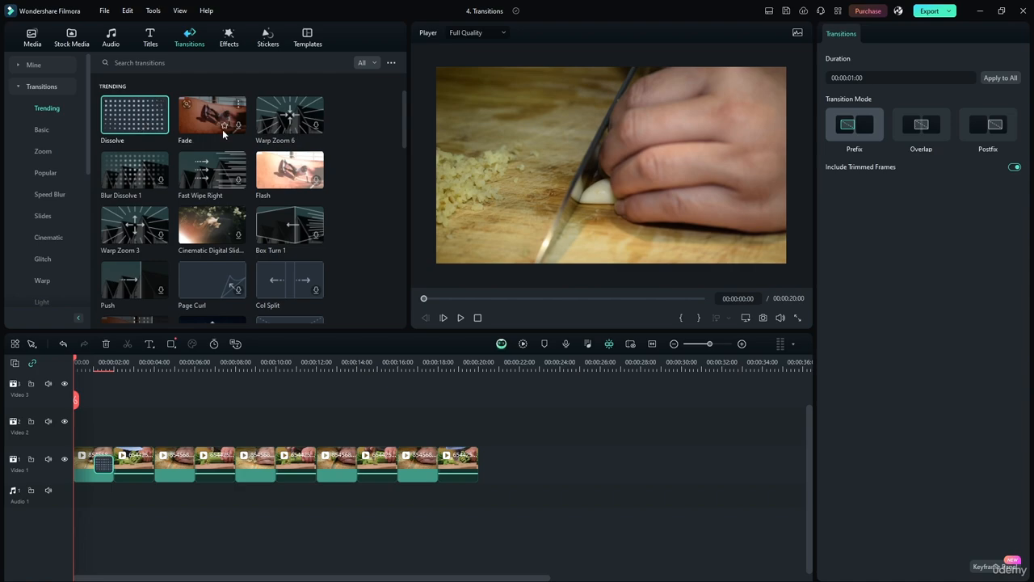
Replace the Dissolve at the first cut with a Fade transition in Postfix mode and set a 1-second duration for all.
{"action": "left_click_drag", "start_coordinate": [223, 133], "coordinate": [113, 463]}
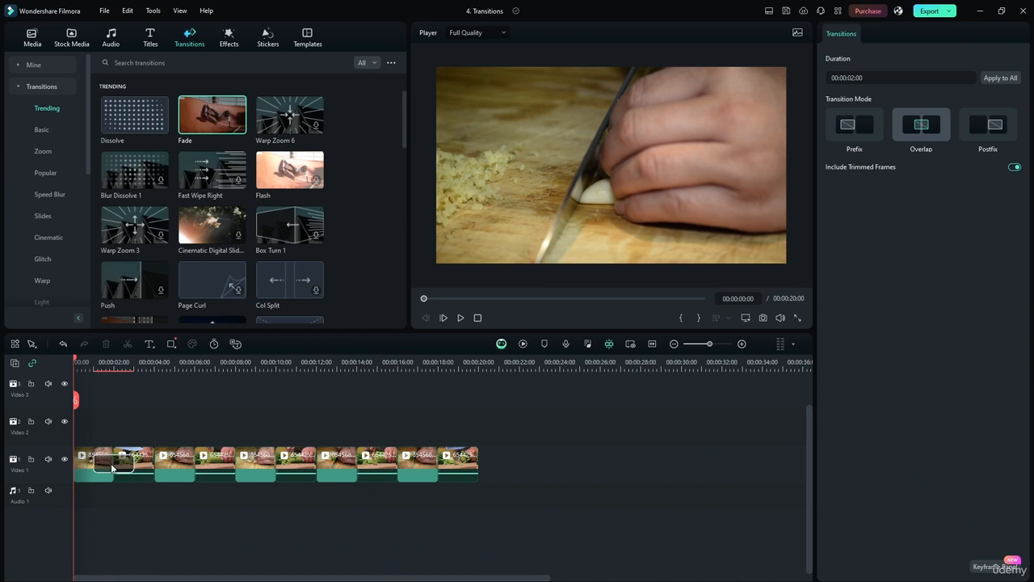
{"action": "left_click", "coordinate": [988, 125]}
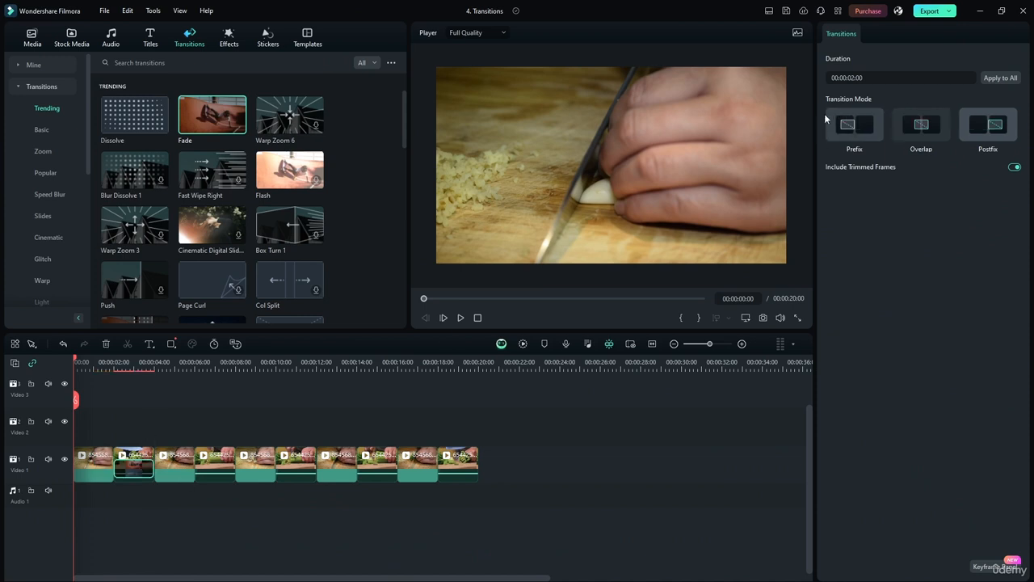
{"action": "left_click", "coordinate": [854, 77]}
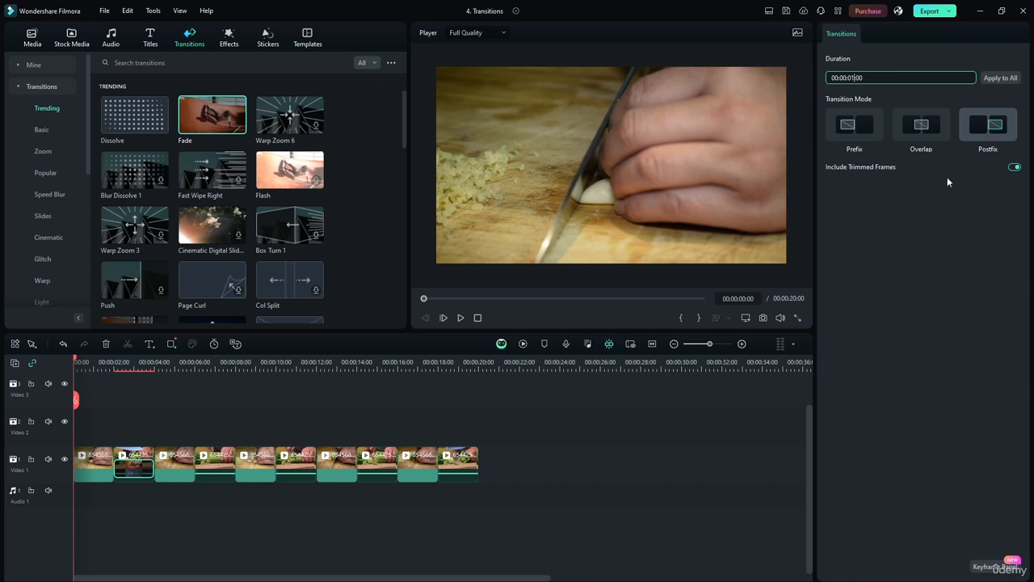
{"action": "left_click", "coordinate": [999, 80]}
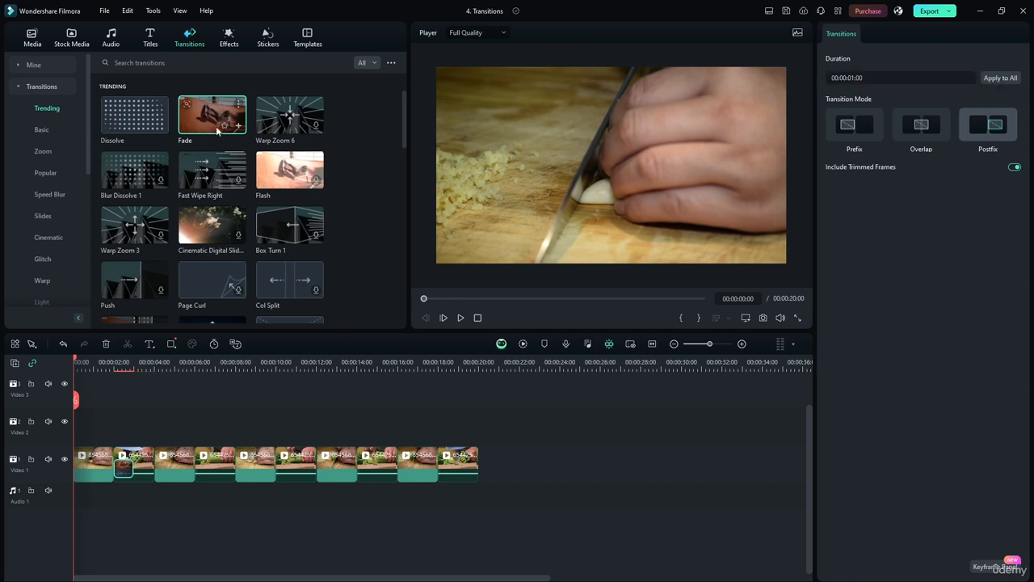
Add a 1-second Dissolve transition to the first clip and move it to that clip's end.
{"action": "left_click_drag", "start_coordinate": [143, 123], "coordinate": [75, 461]}
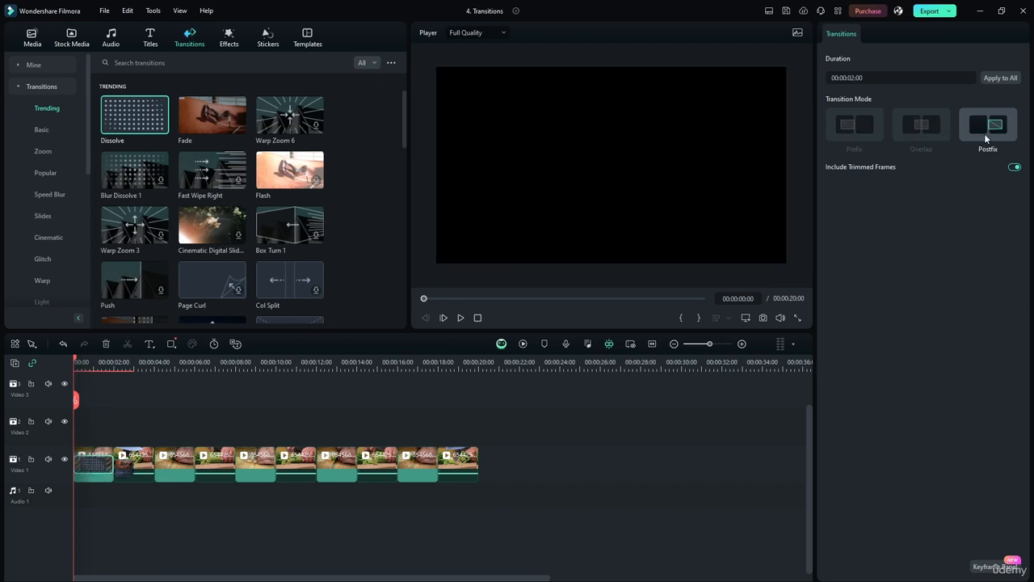
{"action": "left_click", "coordinate": [859, 77]}
{"action": "left_click", "coordinate": [853, 77]}
{"action": "type", "text": "1"}
{"action": "key", "text": "Return"}
{"action": "left_click_drag", "start_coordinate": [86, 467], "coordinate": [107, 467]}
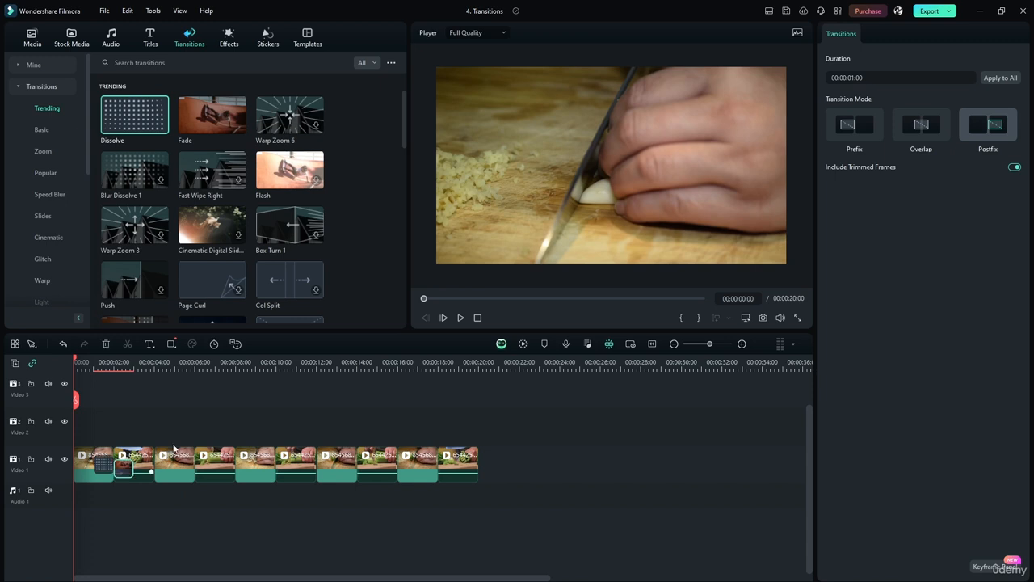
Play the timeline from the start through the Dissolve and Fade transitions at the first cut.
{"action": "left_click", "coordinate": [174, 398]}
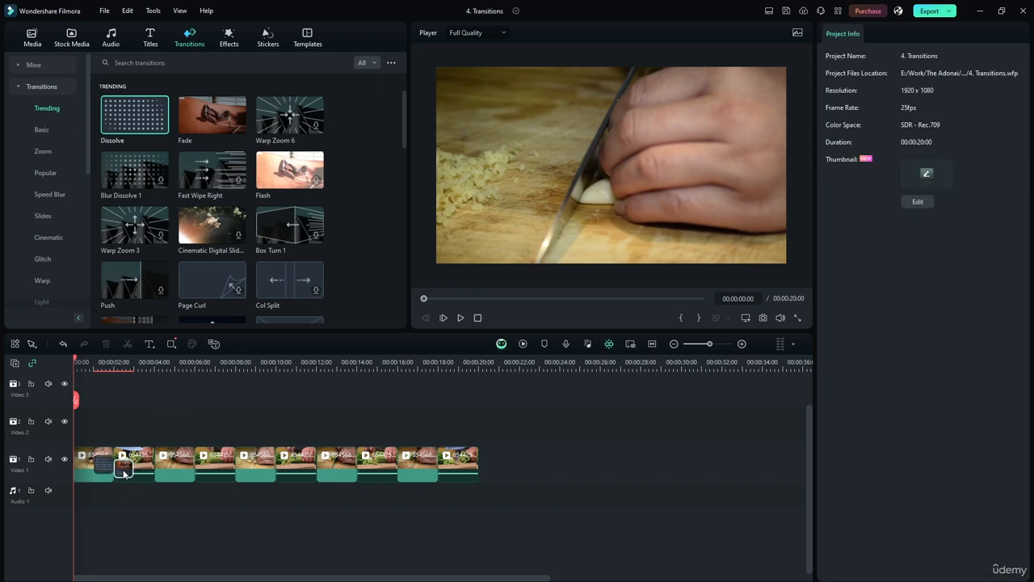
{"action": "left_click", "coordinate": [460, 318]}
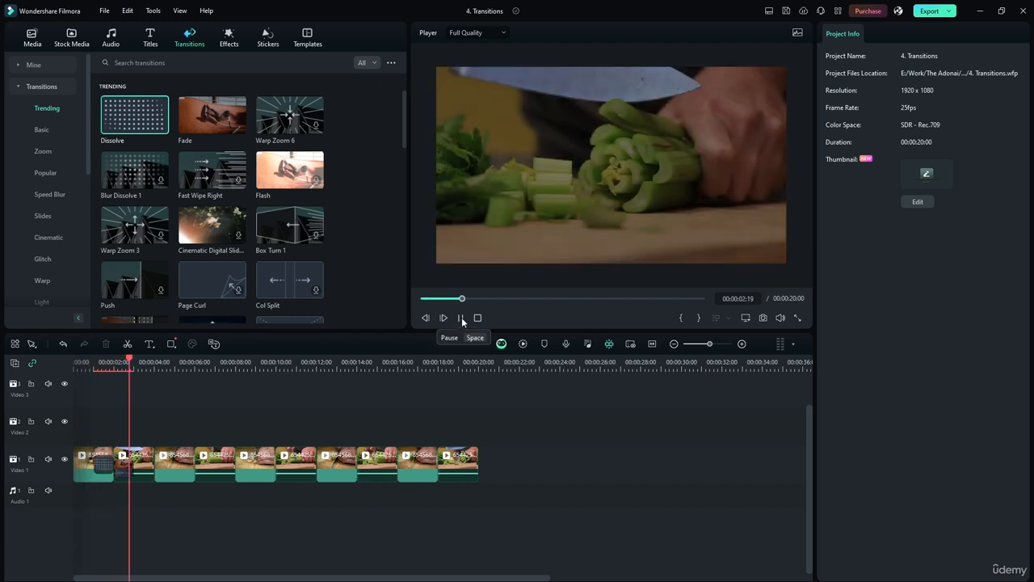
{"action": "left_click", "coordinate": [462, 317]}
Replace the Fade and Dissolve at the first cut with the Blur Dissolve 1 transition in Prefix mode.
{"action": "left_click", "coordinate": [123, 467]}
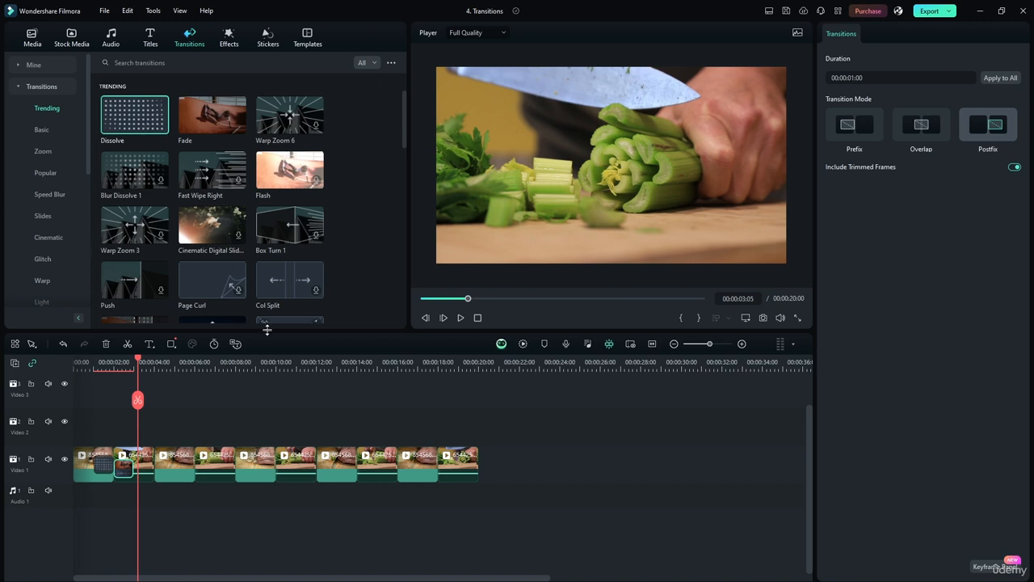
{"action": "key", "text": "Delete"}
{"action": "left_click_drag", "start_coordinate": [143, 175], "coordinate": [145, 465]}
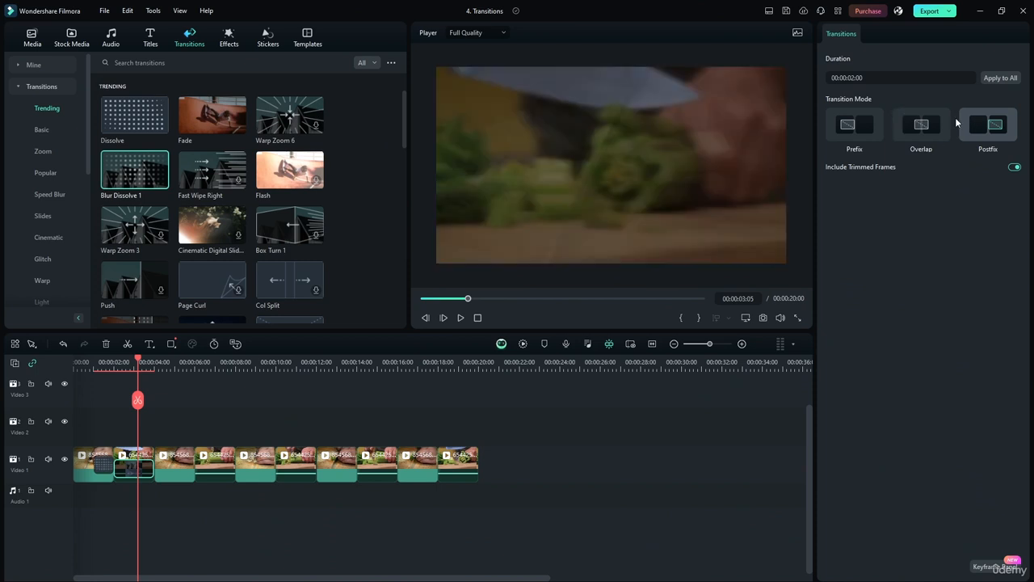
{"action": "left_click", "coordinate": [854, 125]}
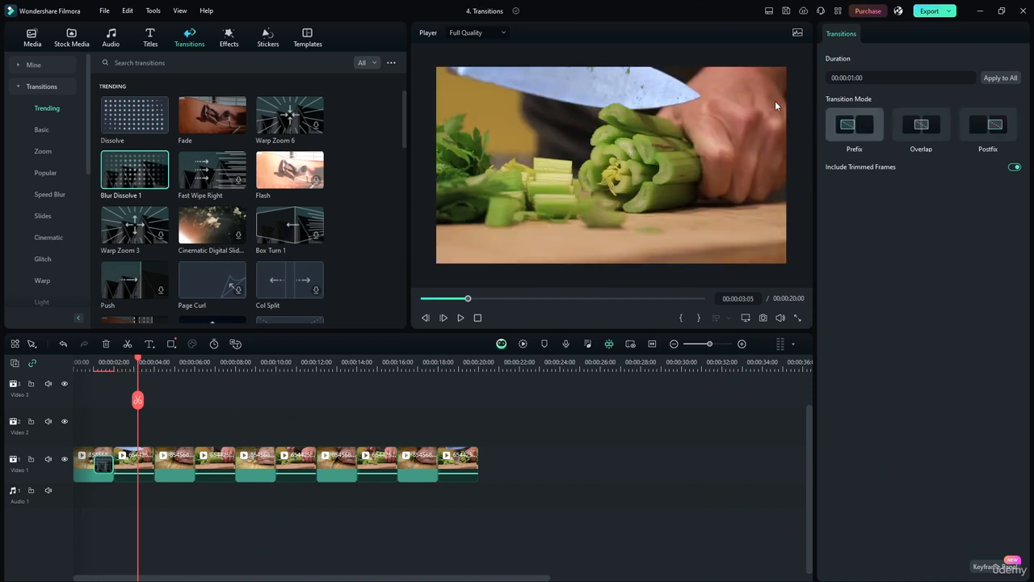
{"action": "left_click_drag", "start_coordinate": [139, 362], "coordinate": [99, 365]}
Add another Blur Dissolve 1 in Postfix mode at the start of the second clip and set its duration to 1 second.
{"action": "left_click", "coordinate": [136, 462]}
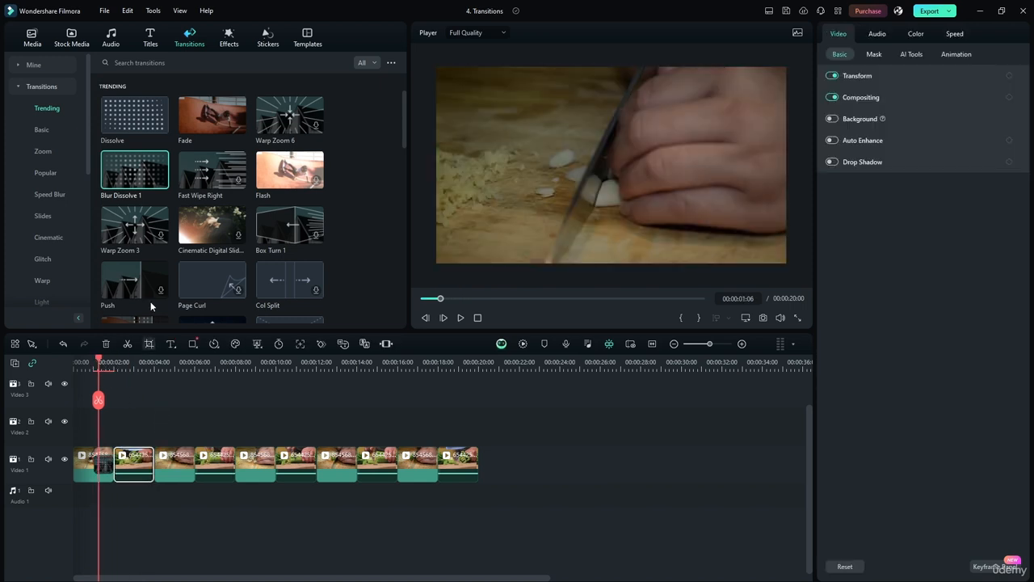
{"action": "left_click", "coordinate": [132, 459]}
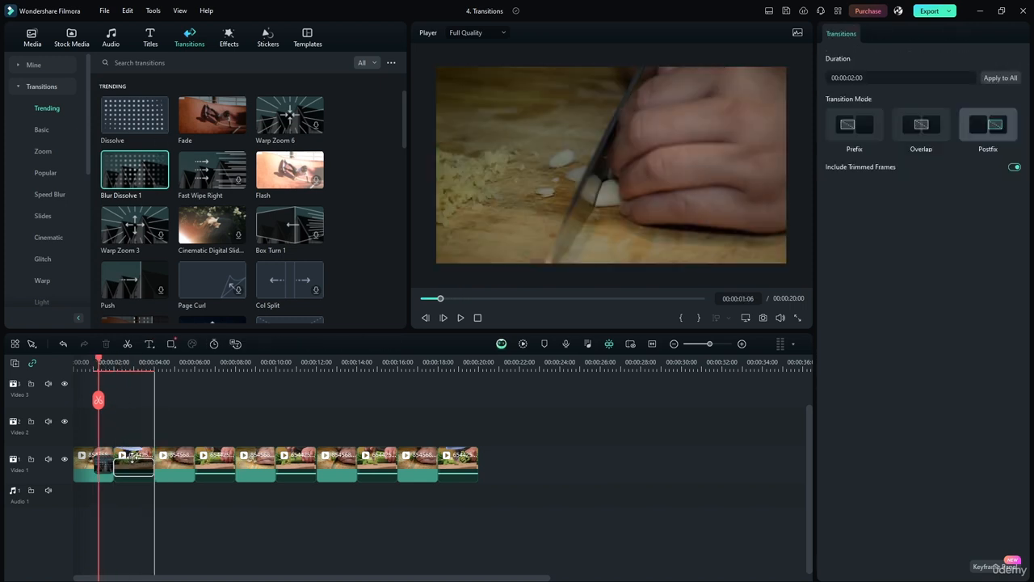
{"action": "left_click", "coordinate": [855, 132]}
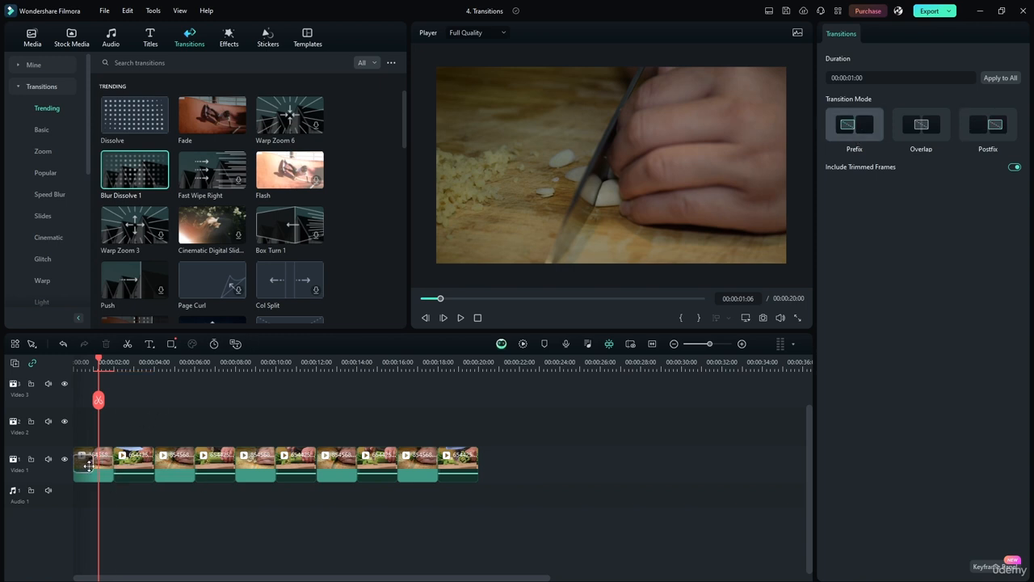
{"action": "left_click_drag", "start_coordinate": [210, 301], "coordinate": [131, 469]}
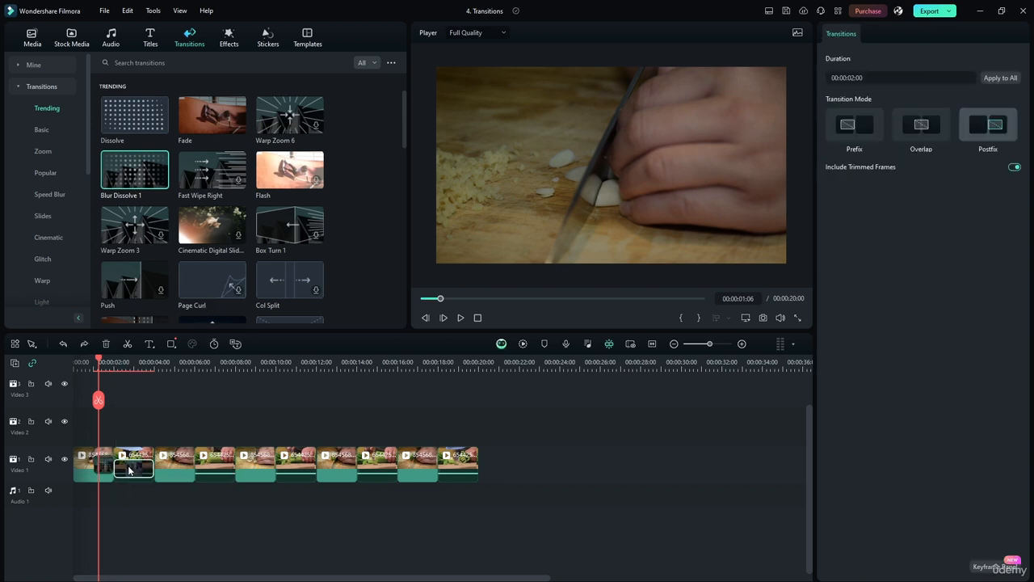
{"action": "left_click", "coordinate": [860, 77]}
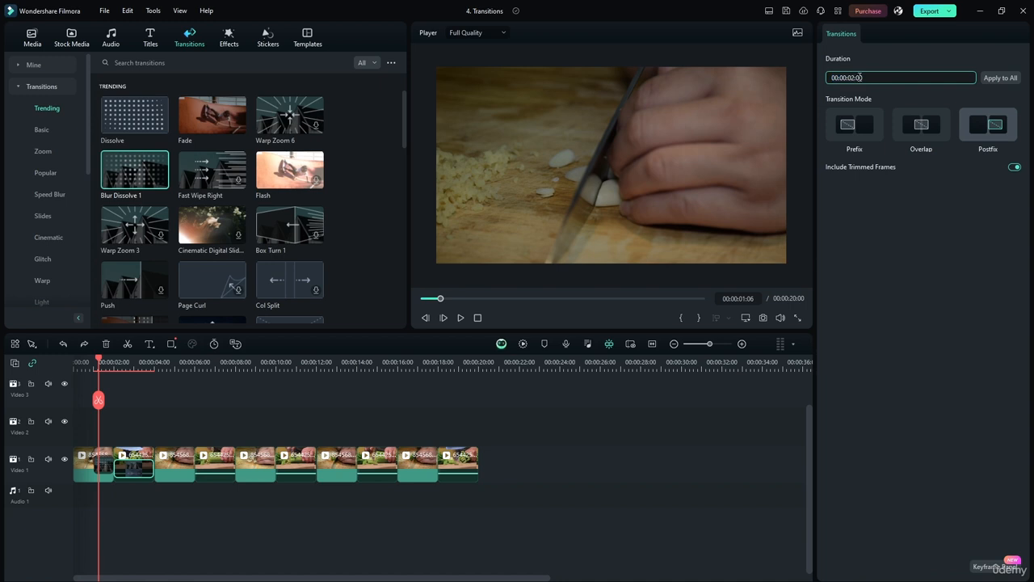
{"action": "key", "text": "BackSpace"}
{"action": "type", "text": "1"}
{"action": "key", "text": "Return"}
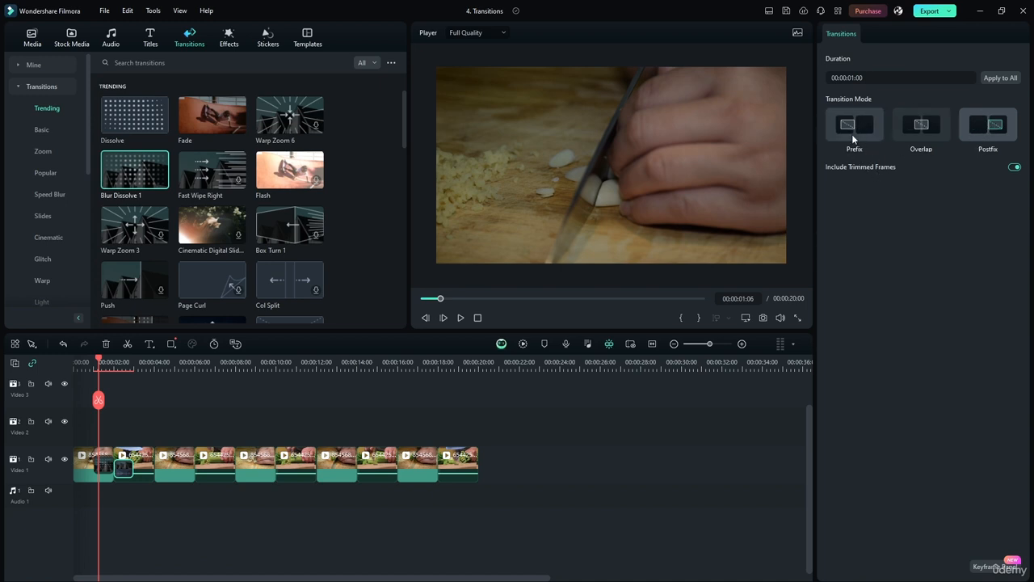
Replace the Blur Dissolve 1 at the end of the first clip with a Dissolve transition.
{"action": "left_click_drag", "start_coordinate": [96, 468], "coordinate": [103, 469]}
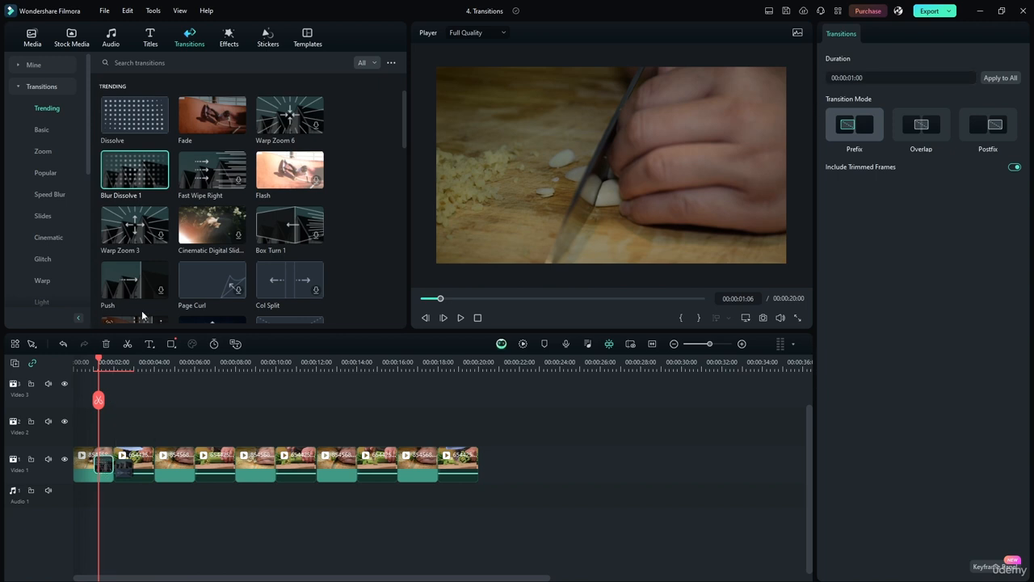
{"action": "left_click_drag", "start_coordinate": [134, 117], "coordinate": [103, 465]}
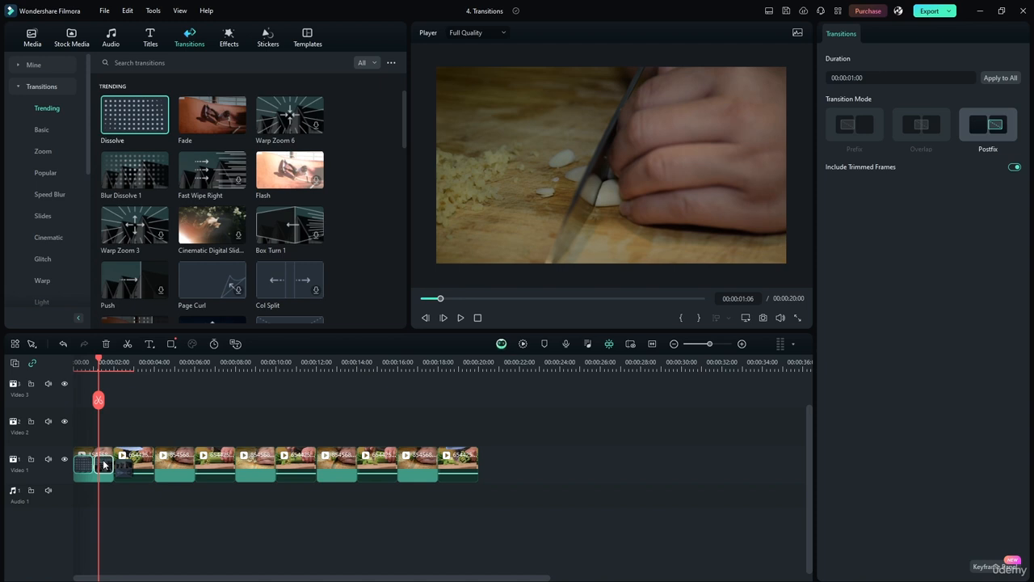
{"action": "left_click", "coordinate": [104, 465]}
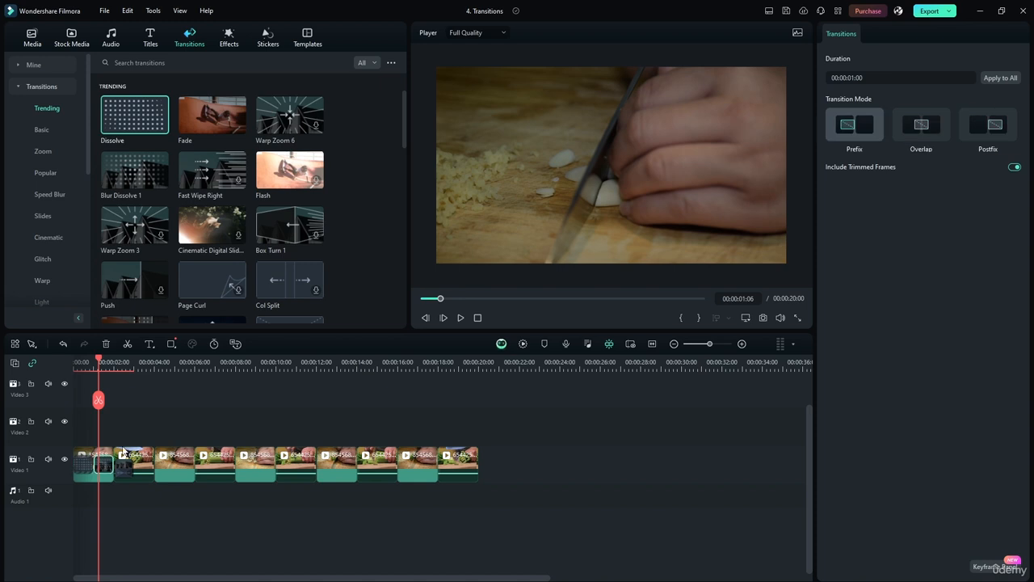
{"action": "key", "text": "Delete"}
{"action": "left_click", "coordinate": [87, 467]}
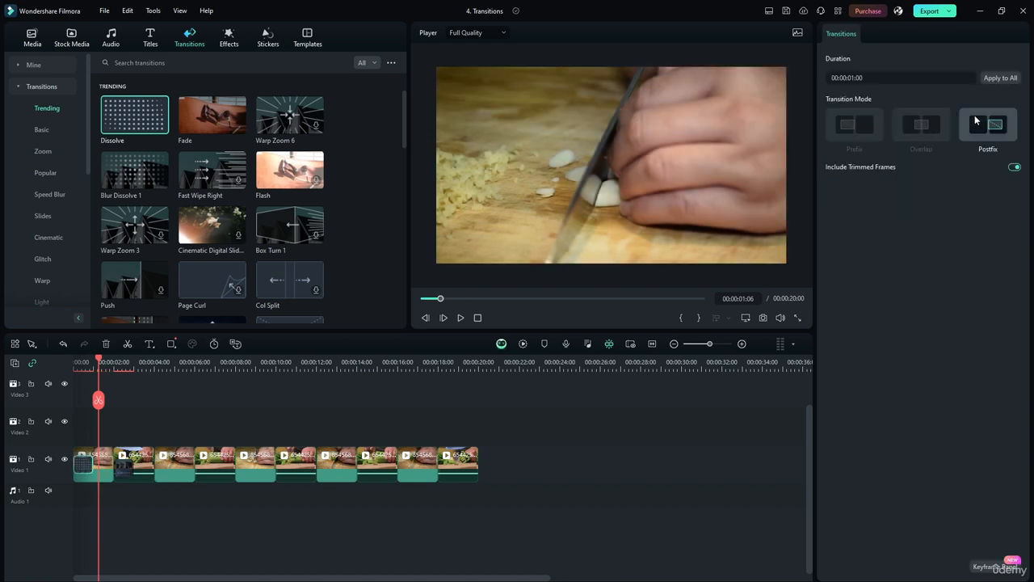
{"action": "left_click_drag", "start_coordinate": [84, 471], "coordinate": [105, 461]}
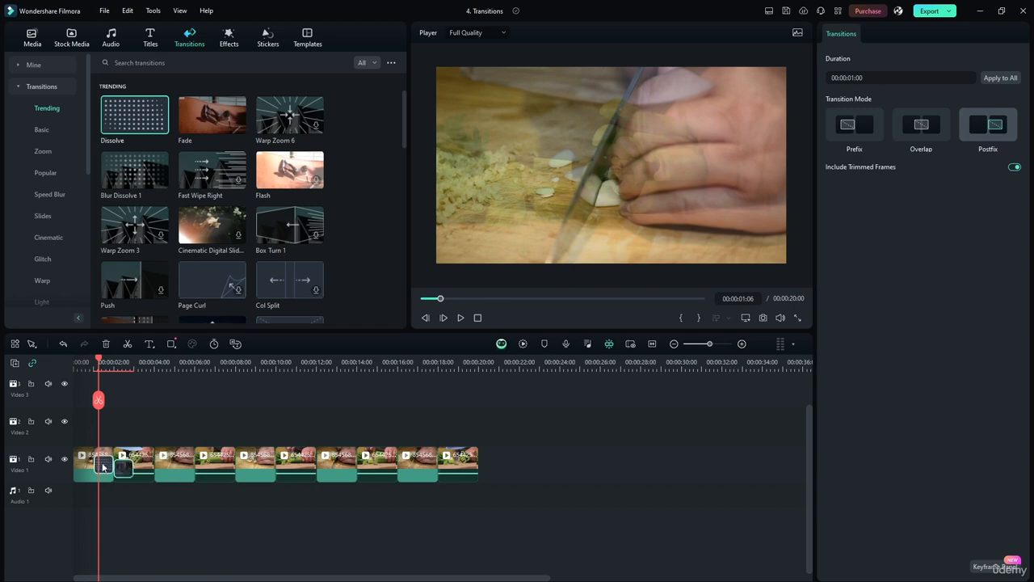
Play the timeline from the start through the Dissolve and Blur Dissolve 1 transitions at the first cut.
{"action": "left_click", "coordinate": [103, 466]}
{"action": "left_click", "coordinate": [123, 467]}
{"action": "left_click_drag", "start_coordinate": [49, 333], "coordinate": [40, 364]}
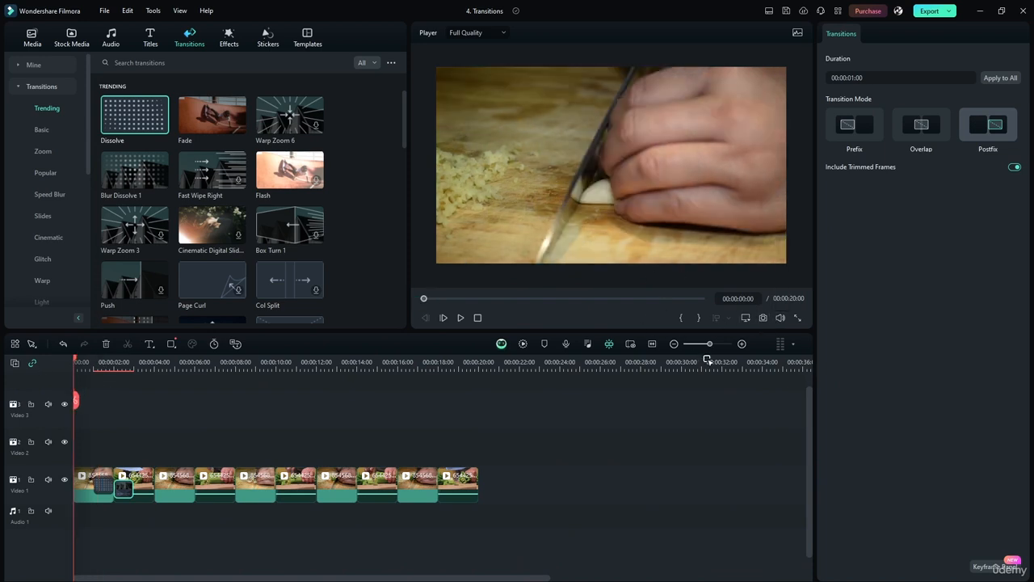
{"action": "left_click", "coordinate": [459, 320]}
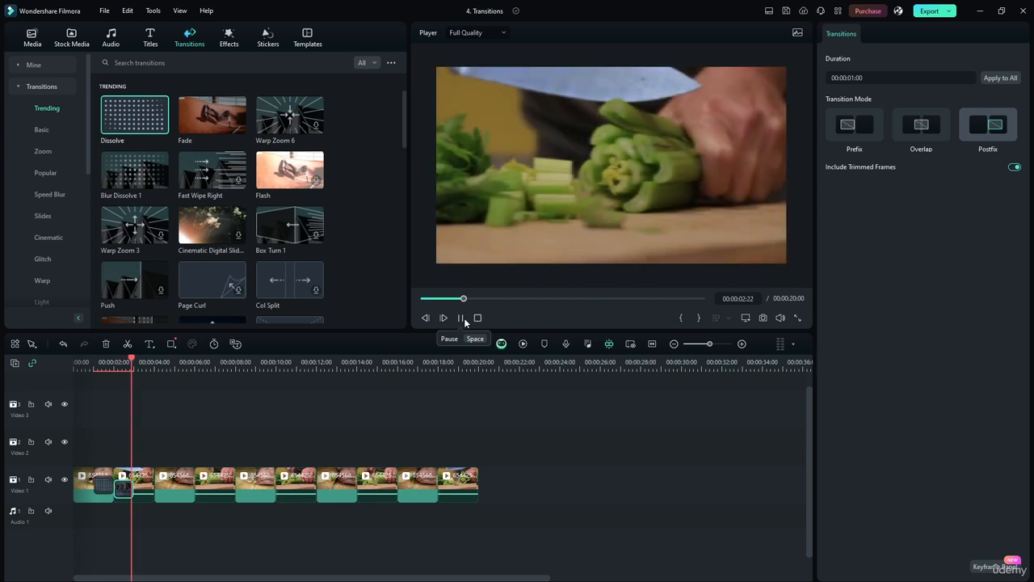
{"action": "left_click", "coordinate": [463, 316]}
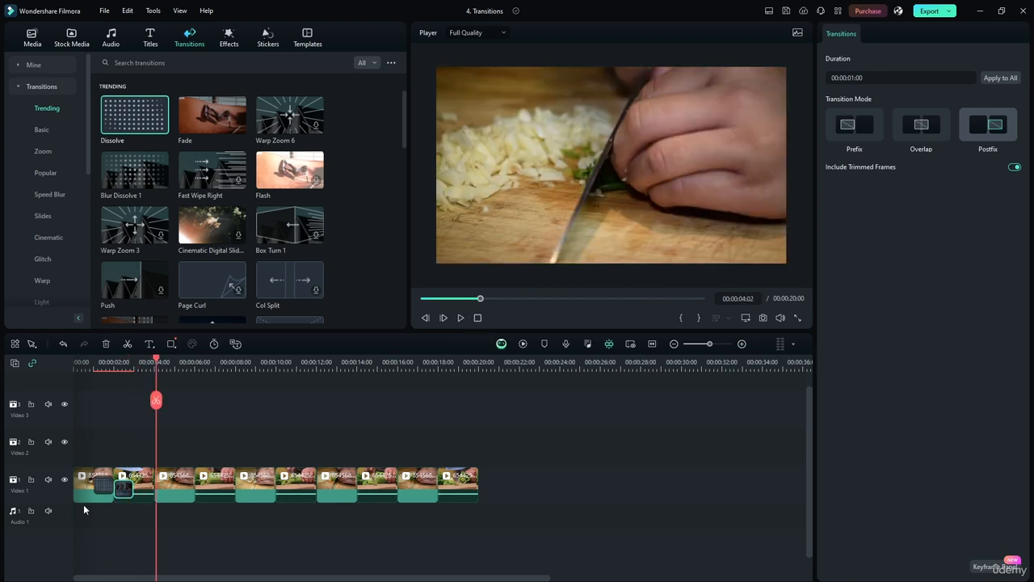
Delete both the Dissolve and the Blur Dissolve 1 transitions at the first cut.
{"action": "left_click_drag", "start_coordinate": [95, 487], "coordinate": [100, 487]}
{"action": "left_click", "coordinate": [127, 490]}
{"action": "key", "text": "Delete"}
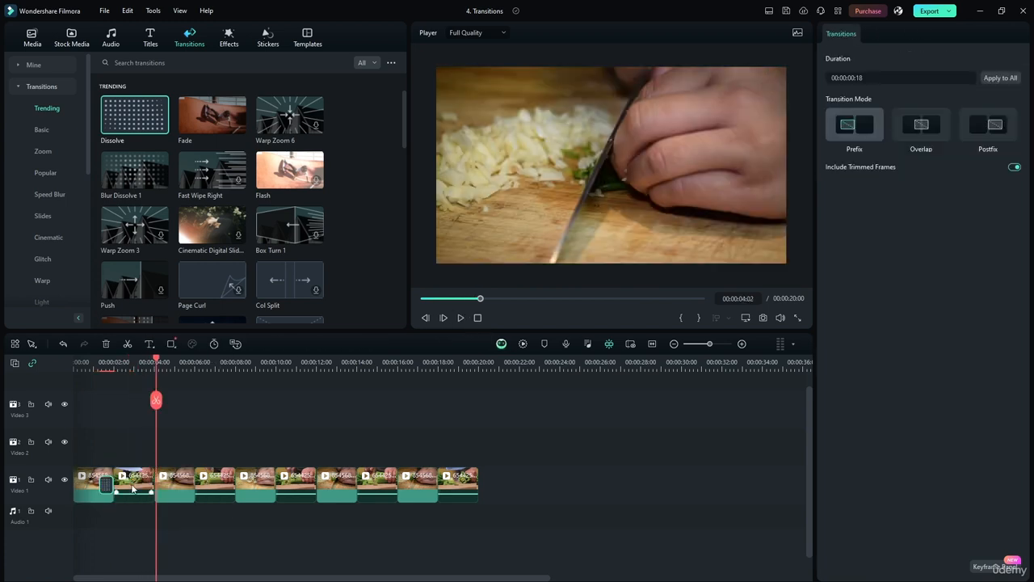
{"action": "key", "text": "Delete"}
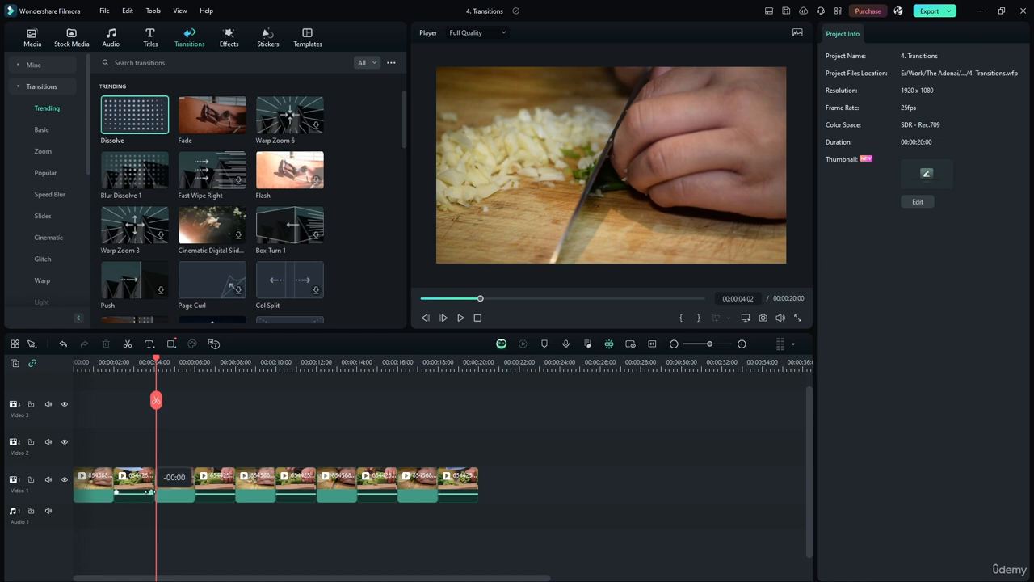
Select the second clip and show the audio level meter beside the timeline.
{"action": "left_click_drag", "start_coordinate": [133, 494], "coordinate": [137, 497]}
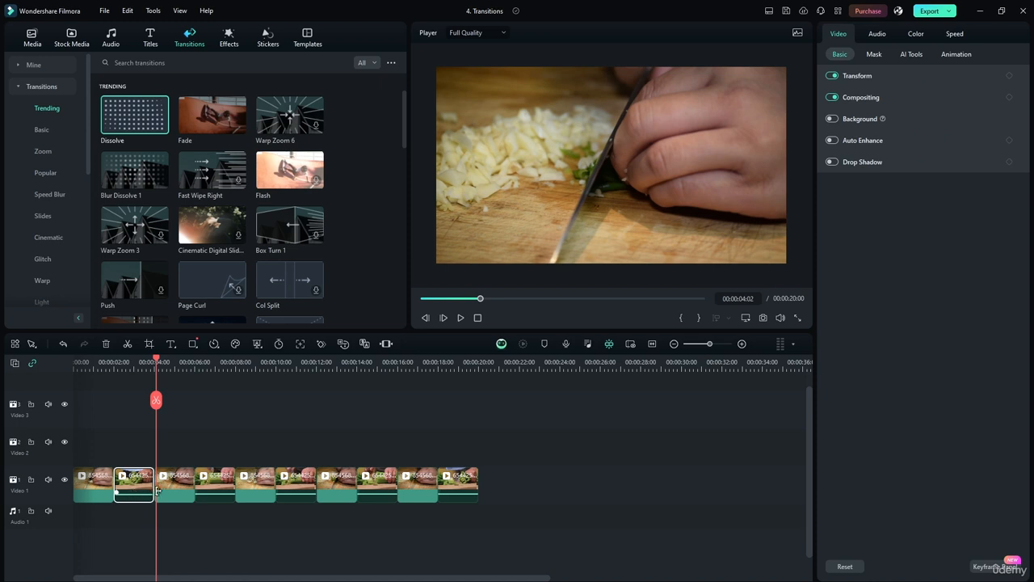
{"action": "mouse_move", "coordinate": [773, 323]}
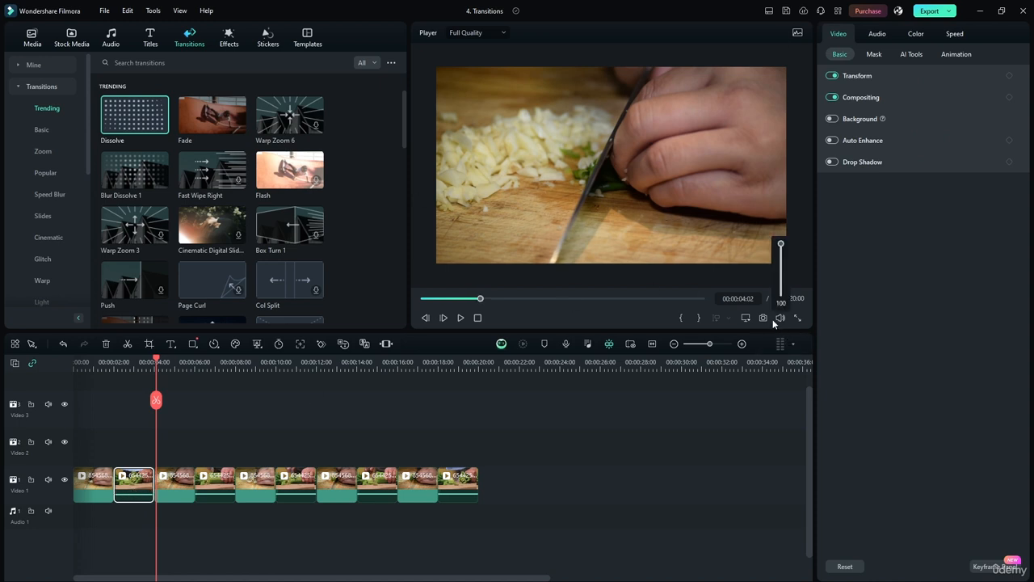
{"action": "left_click", "coordinate": [788, 343]}
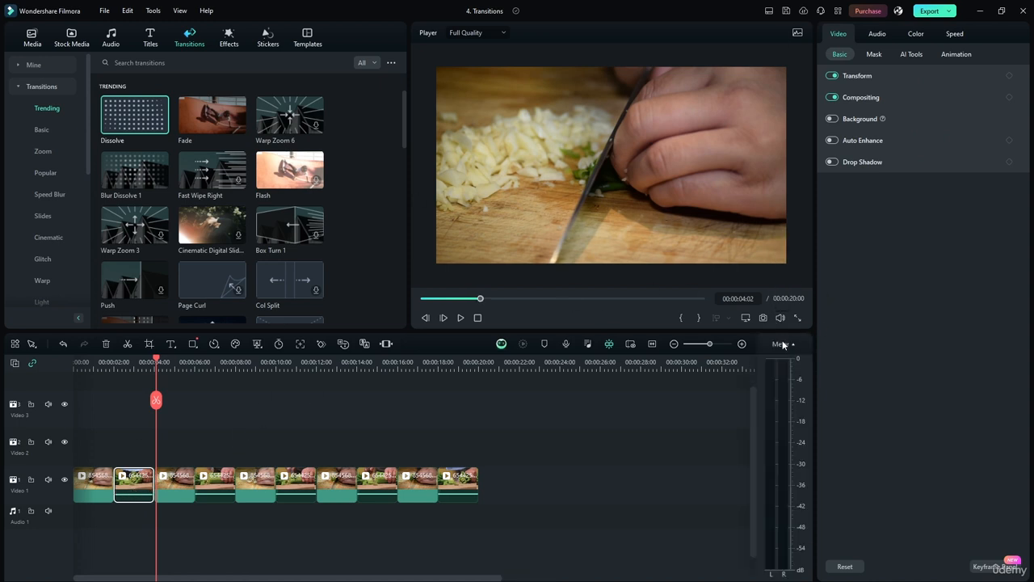
Play the plain cut between the first two clips from the timeline's start, then return the playhead to the start.
{"action": "left_click_drag", "start_coordinate": [161, 406], "coordinate": [74, 402]}
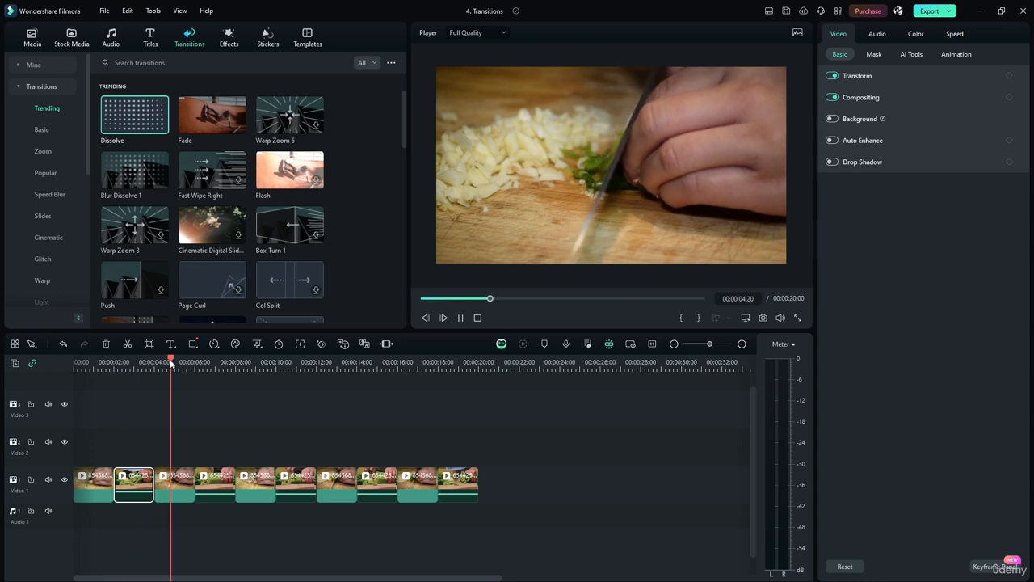
{"action": "left_click_drag", "start_coordinate": [171, 360], "coordinate": [64, 393]}
{"action": "key", "text": "space"}
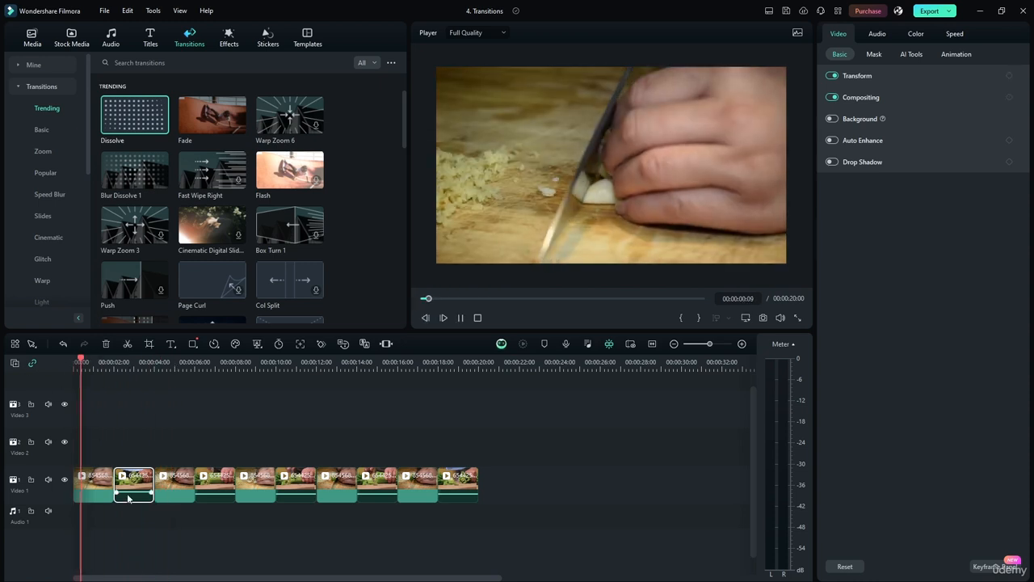
{"action": "left_click", "coordinate": [460, 318]}
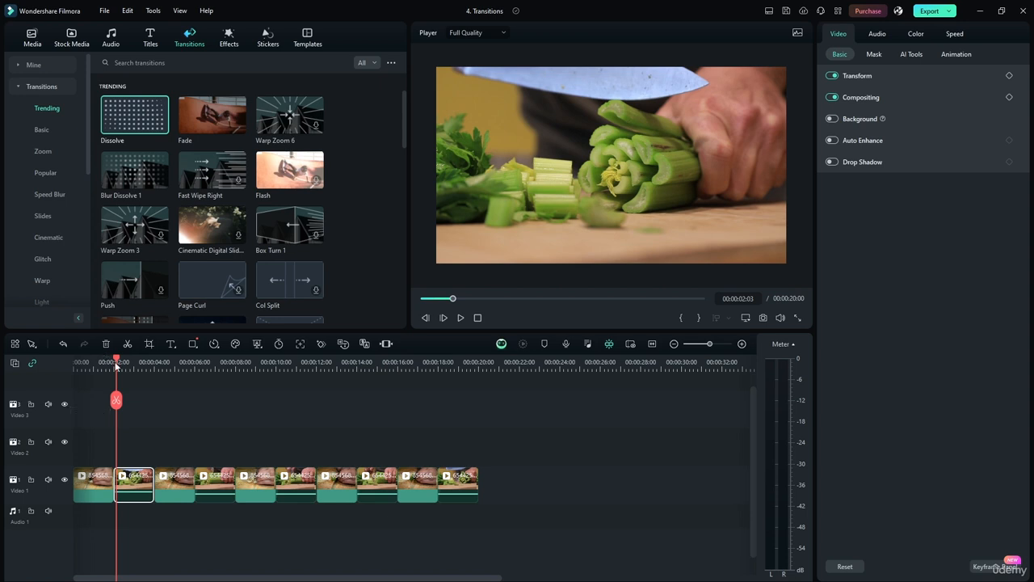
{"action": "left_click_drag", "start_coordinate": [116, 364], "coordinate": [63, 364]}
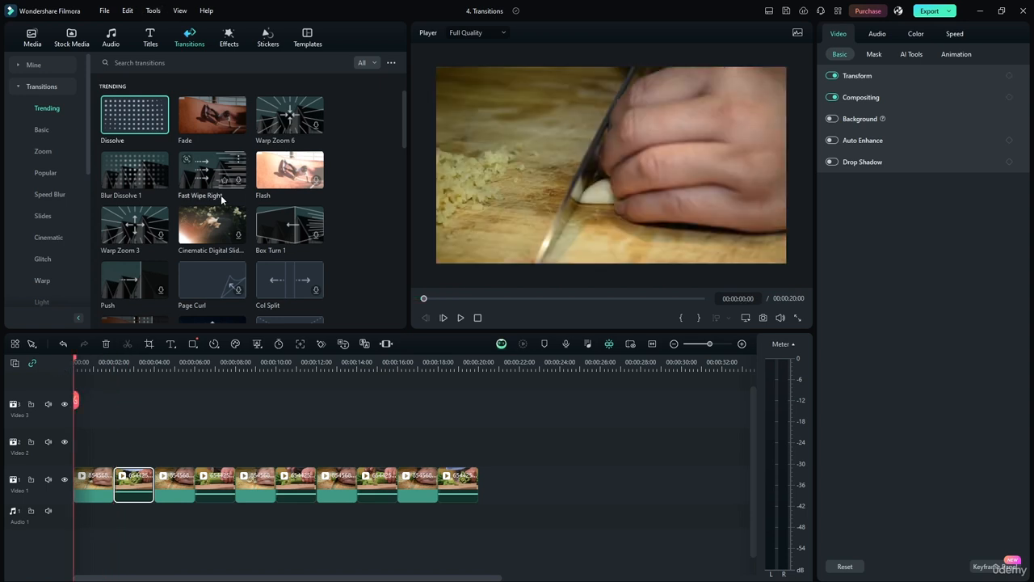
Add the Fast Wipe Right transition at the first cut and play it from the timeline's start.
{"action": "scroll", "coordinate": [316, 168], "scroll_direction": "down", "scroll_amount": 10}
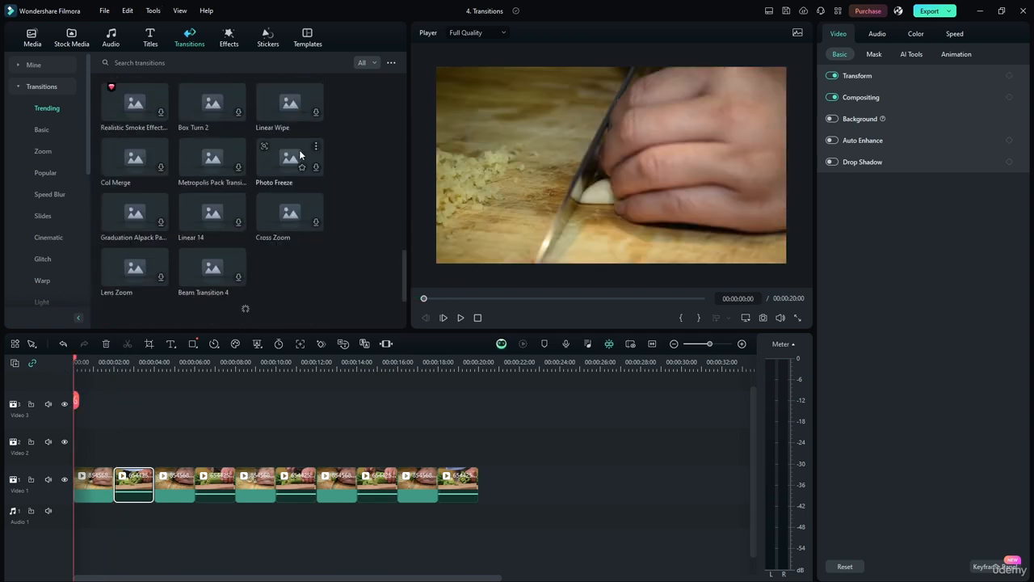
{"action": "scroll", "coordinate": [300, 154], "scroll_direction": "up", "scroll_amount": 10}
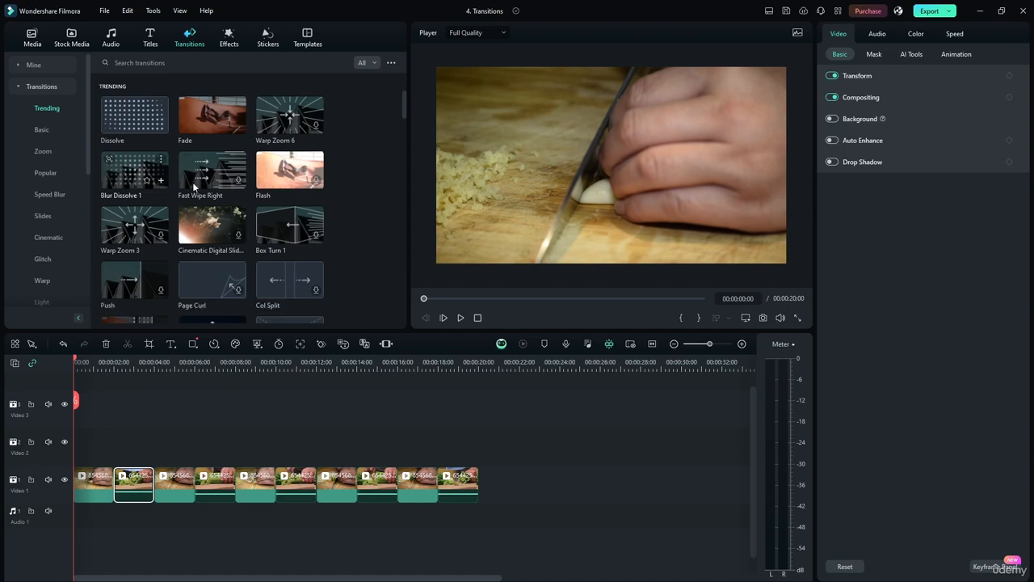
{"action": "left_click_drag", "start_coordinate": [206, 172], "coordinate": [118, 483]}
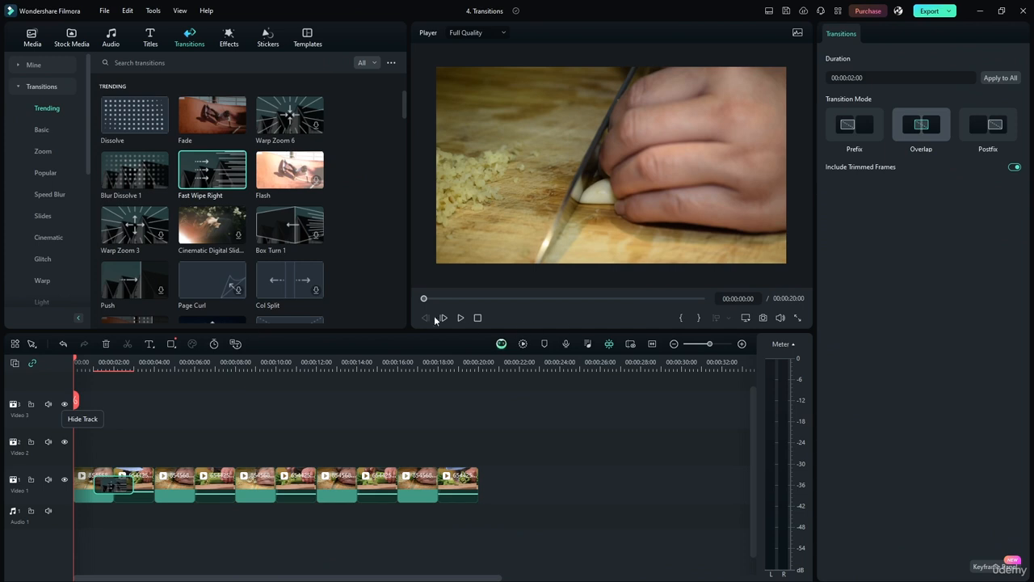
{"action": "left_click", "coordinate": [461, 317]}
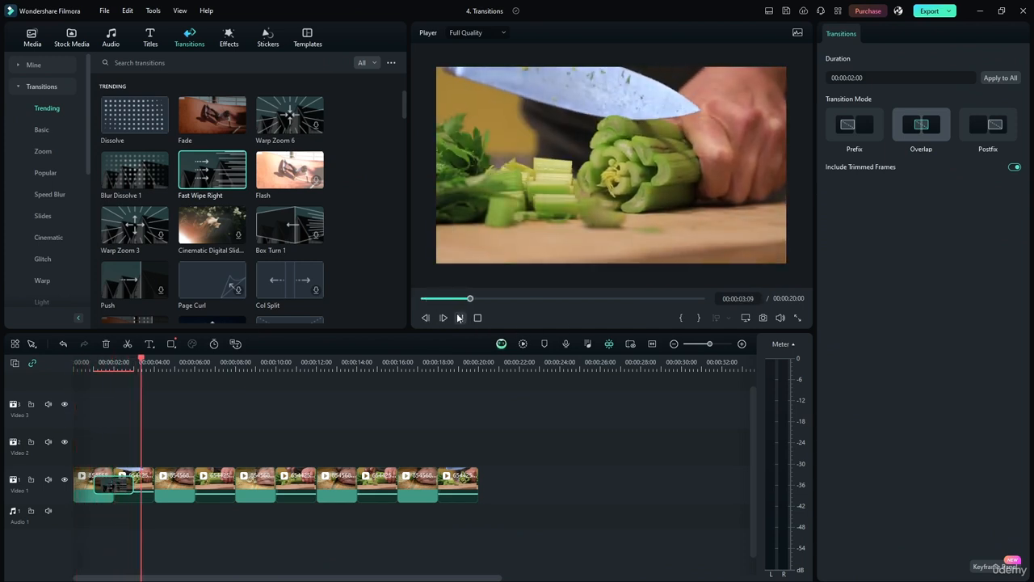
{"action": "left_click", "coordinate": [462, 317]}
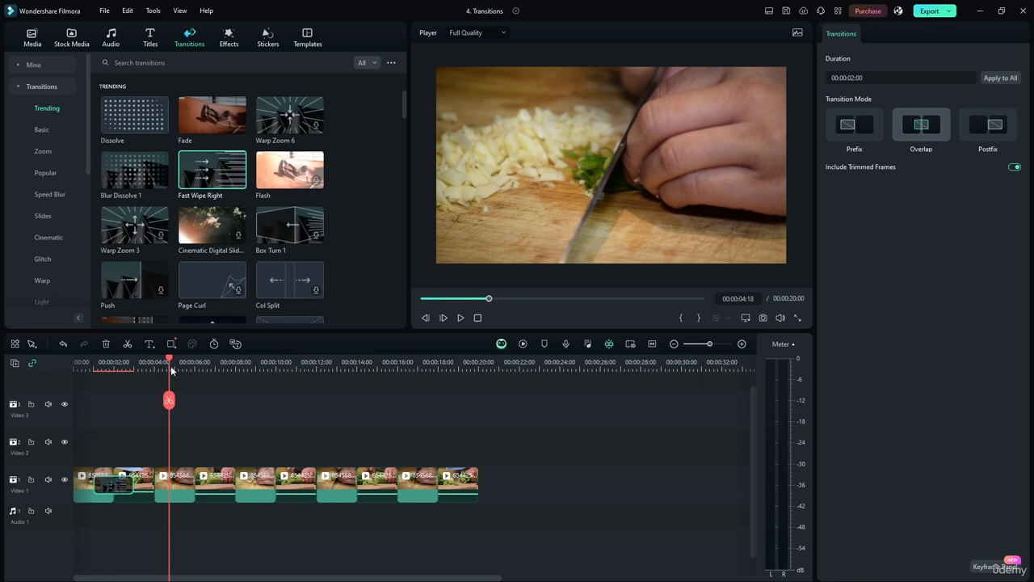
{"action": "left_click_drag", "start_coordinate": [171, 363], "coordinate": [77, 362]}
Add Fast Wipe Right to all the remaining cuts and play the whole timeline from the start.
{"action": "left_click_drag", "start_coordinate": [218, 174], "coordinate": [153, 485]}
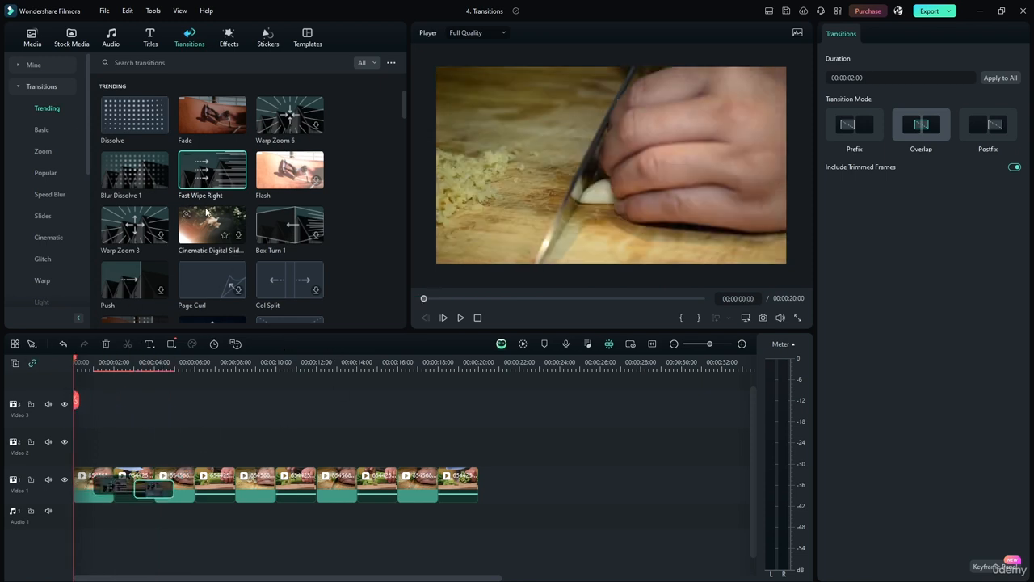
{"action": "left_click_drag", "start_coordinate": [218, 182], "coordinate": [196, 485]}
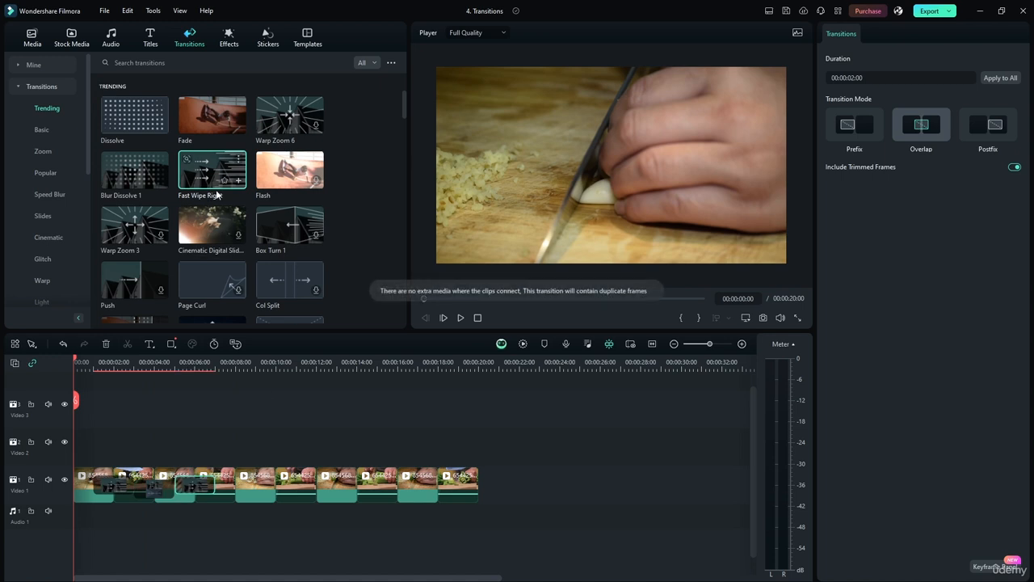
{"action": "left_click_drag", "start_coordinate": [217, 194], "coordinate": [234, 486]}
{"action": "left_click_drag", "start_coordinate": [192, 166], "coordinate": [276, 485]}
{"action": "left_click_drag", "start_coordinate": [211, 187], "coordinate": [321, 487]}
{"action": "left_click_drag", "start_coordinate": [217, 177], "coordinate": [358, 462]}
{"action": "left_click_drag", "start_coordinate": [201, 171], "coordinate": [503, 451]}
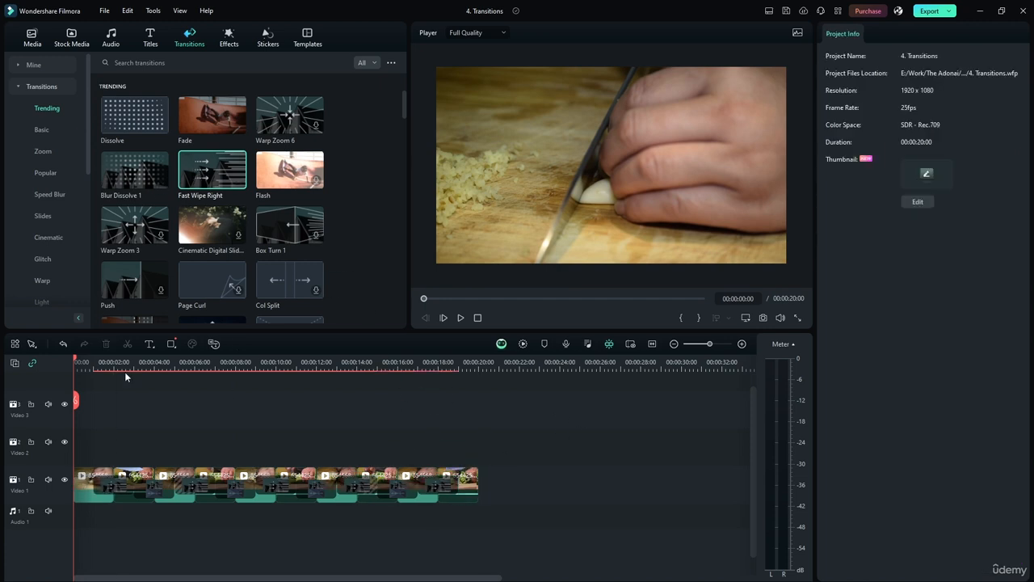
{"action": "left_click", "coordinate": [462, 318]}
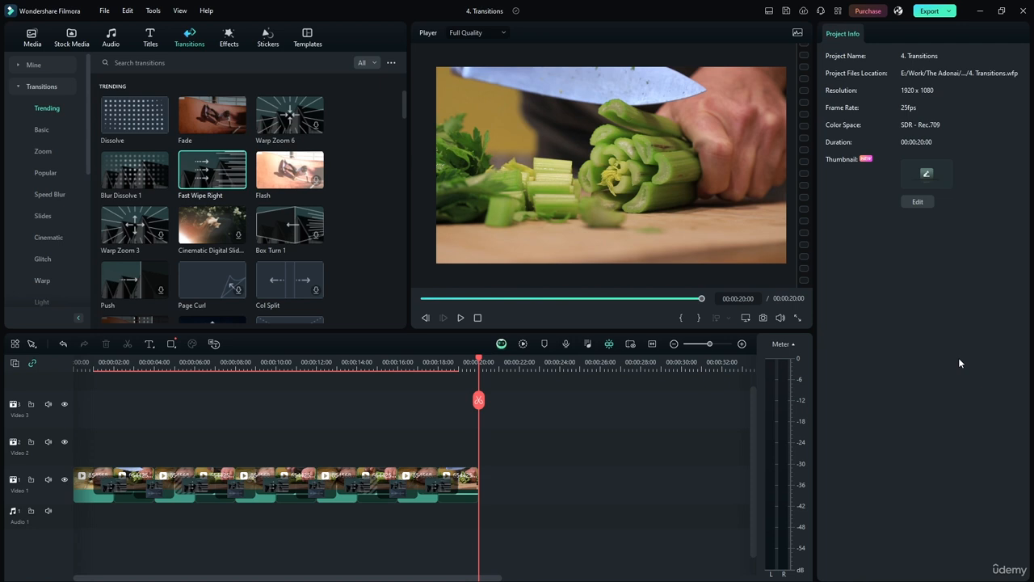
Delete all the Fast Wipe Right transitions from the timeline, working from the last cut back to the first.
{"action": "left_click", "coordinate": [437, 485]}
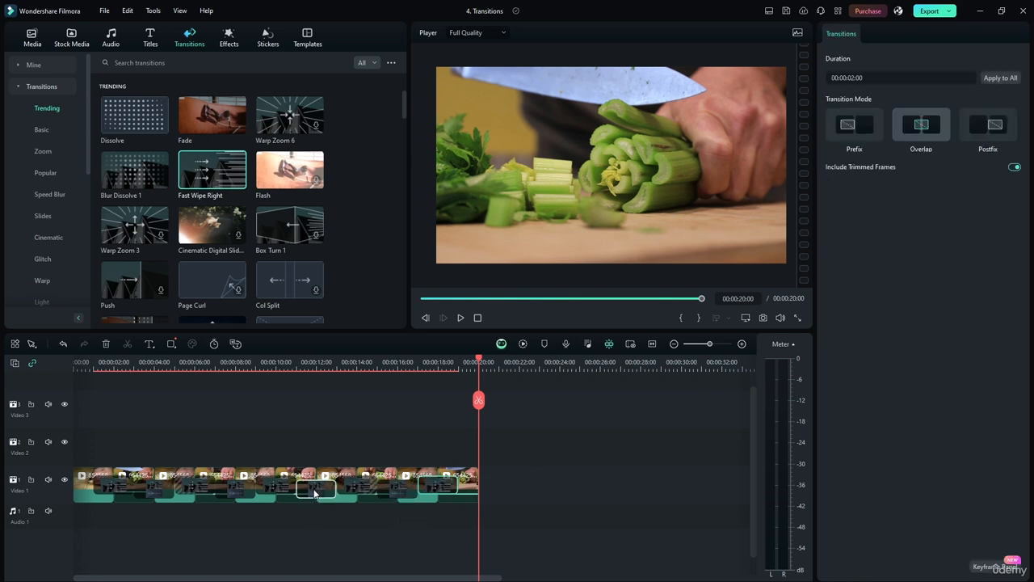
{"action": "left_click", "coordinate": [397, 495]}
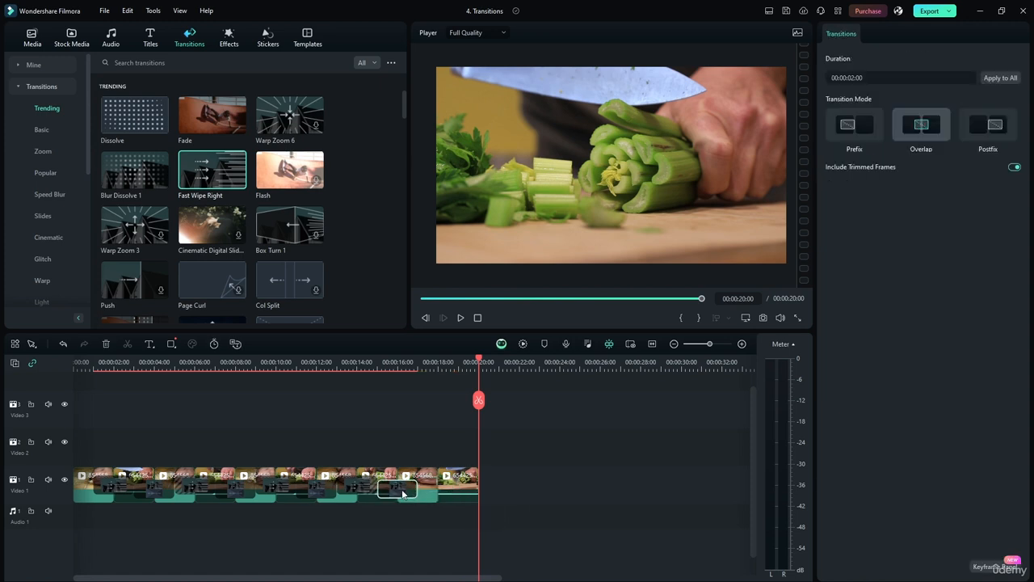
{"action": "key", "text": "Delete"}
{"action": "left_click", "coordinate": [240, 492]}
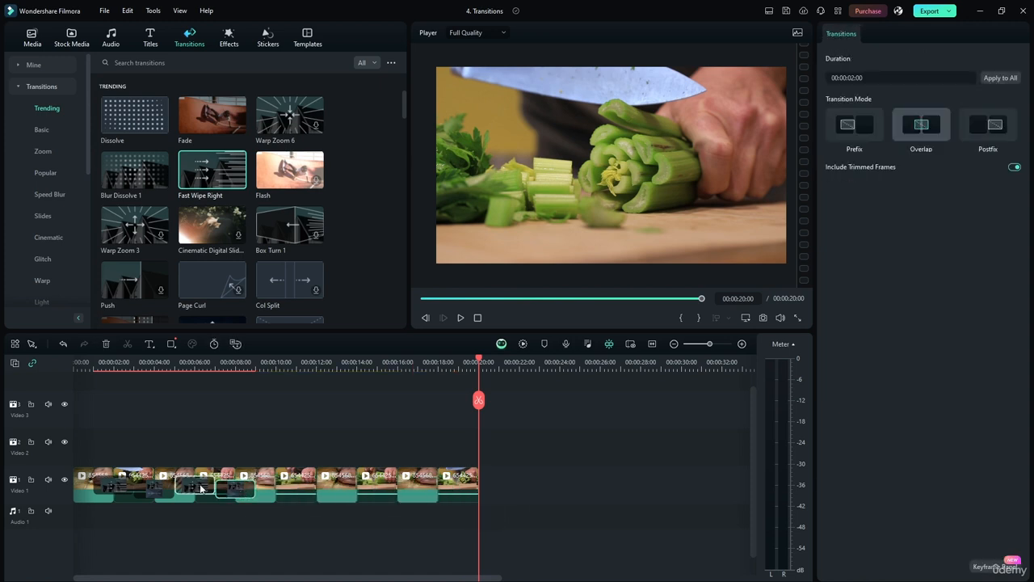
{"action": "key", "text": "Delete"}
{"action": "left_click", "coordinate": [198, 490]}
{"action": "key", "text": "Delete"}
{"action": "left_click", "coordinate": [167, 490]}
{"action": "key", "text": "Delete"}
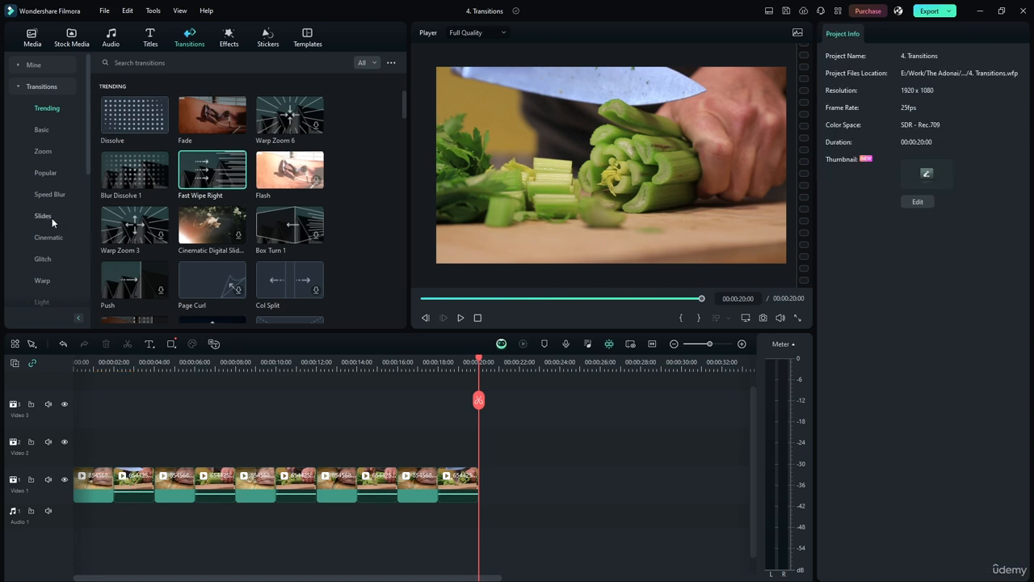
Add Cinematic Transition 01 with the dark thumbnail from the Cinematic category at the first cut.
{"action": "left_click", "coordinate": [46, 238]}
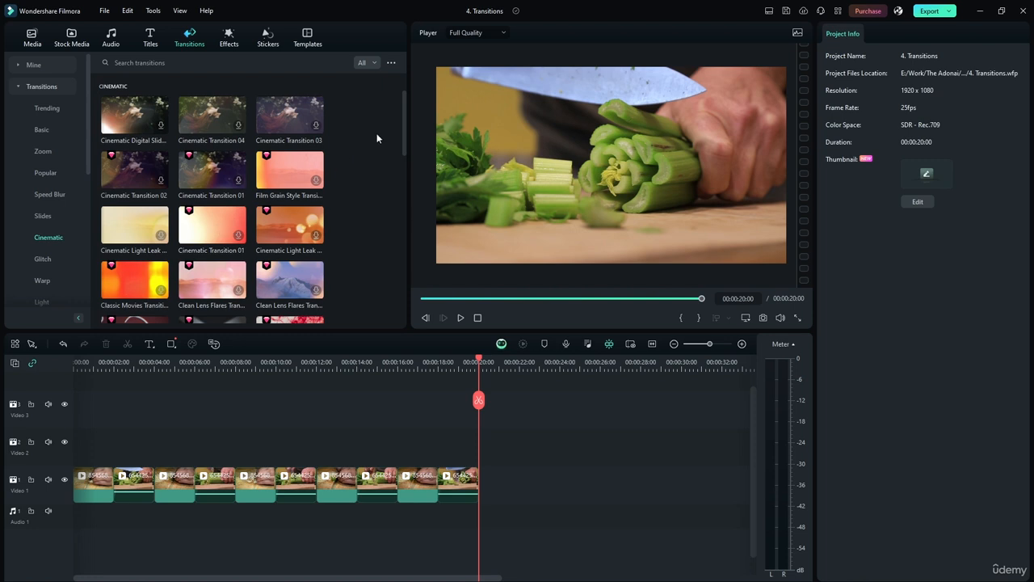
{"action": "scroll", "coordinate": [404, 151], "scroll_direction": "down", "scroll_amount": 5}
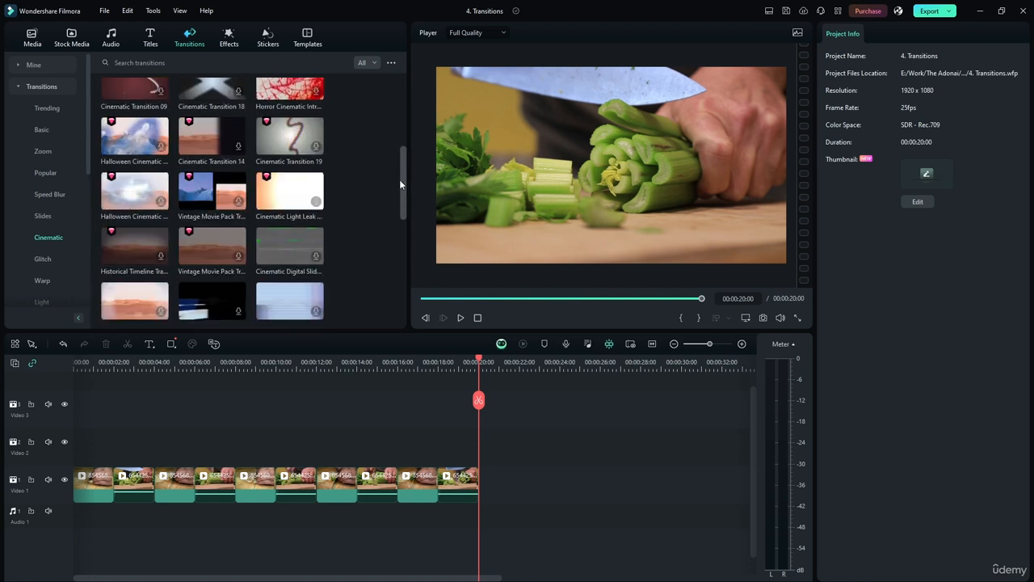
{"action": "scroll", "coordinate": [399, 161], "scroll_direction": "up", "scroll_amount": 6}
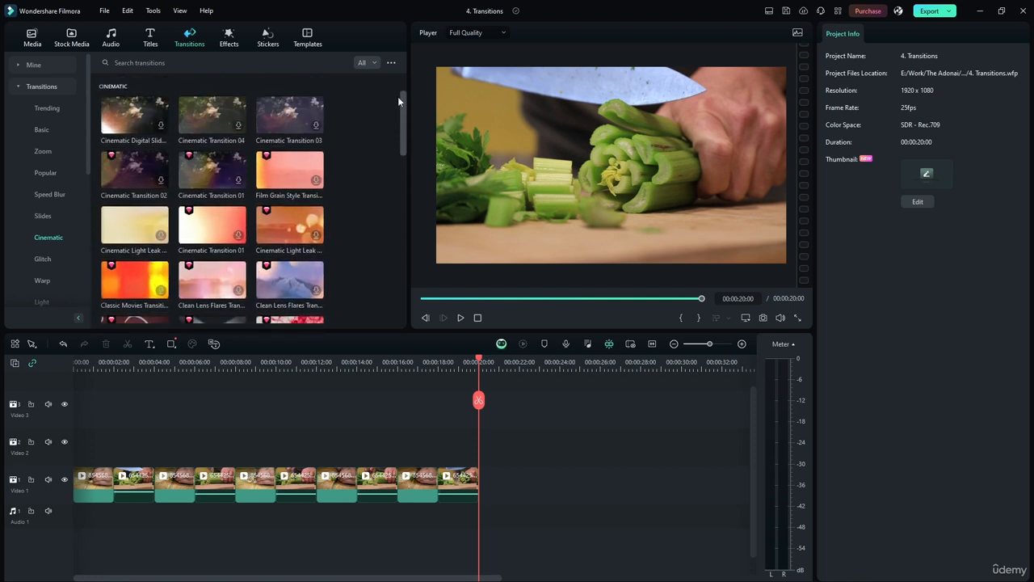
{"action": "left_click_drag", "start_coordinate": [190, 157], "coordinate": [118, 474]}
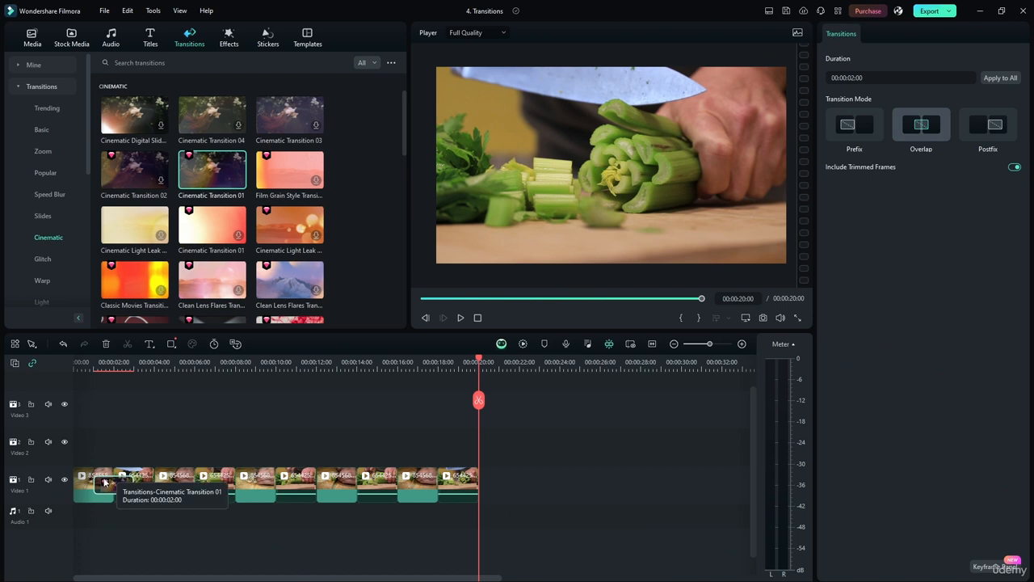
{"action": "left_click", "coordinate": [105, 485]}
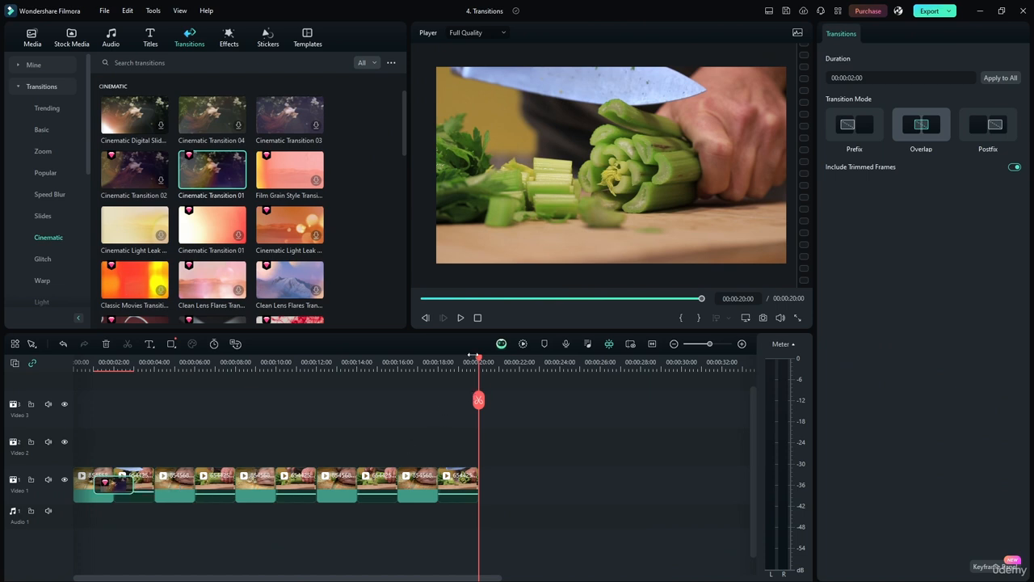
Fit the whole timeline in view and play from the start through Cinematic Transition 01 at the first cut.
{"action": "left_click_drag", "start_coordinate": [444, 363], "coordinate": [524, 366]}
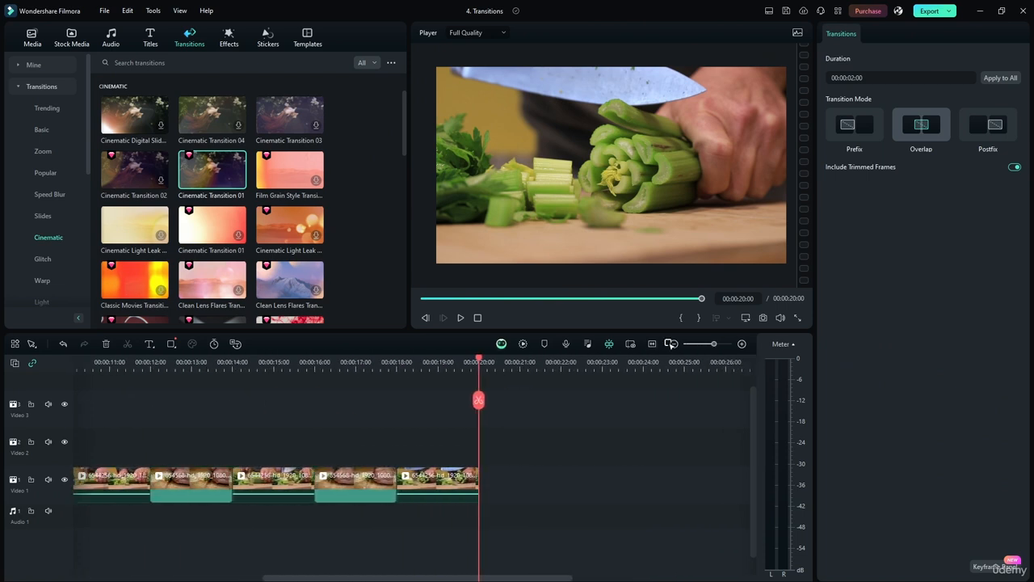
{"action": "left_click", "coordinate": [652, 345]}
{"action": "left_click_drag", "start_coordinate": [736, 361], "coordinate": [59, 384]}
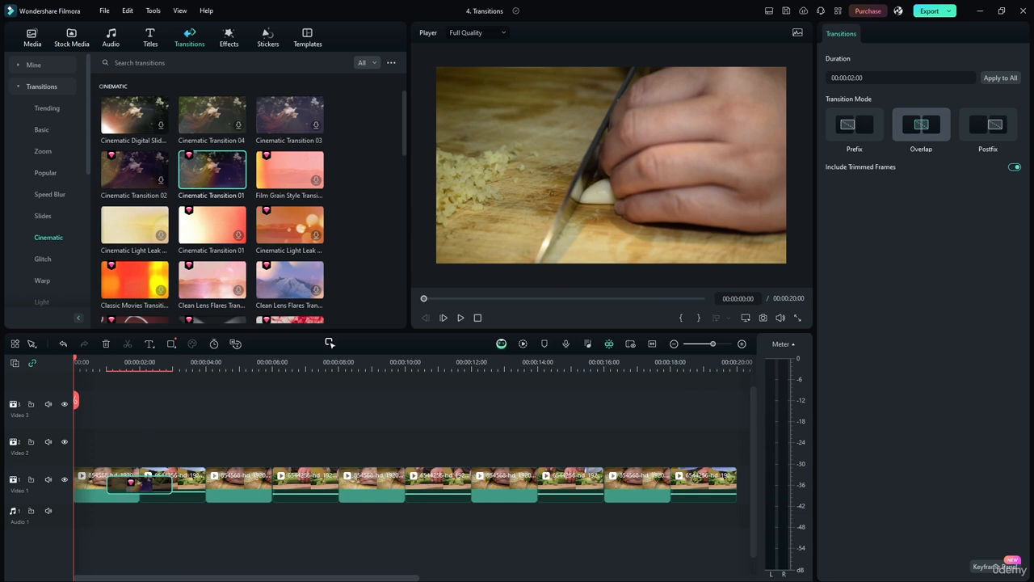
{"action": "left_click", "coordinate": [459, 318]}
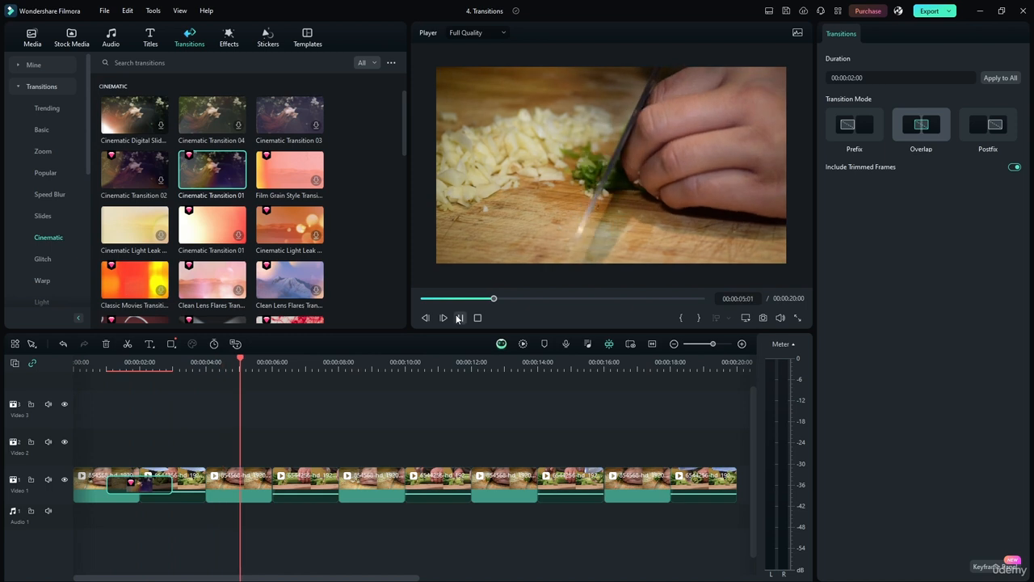
{"action": "key", "text": "space"}
{"action": "left_click_drag", "start_coordinate": [237, 358], "coordinate": [56, 373]}
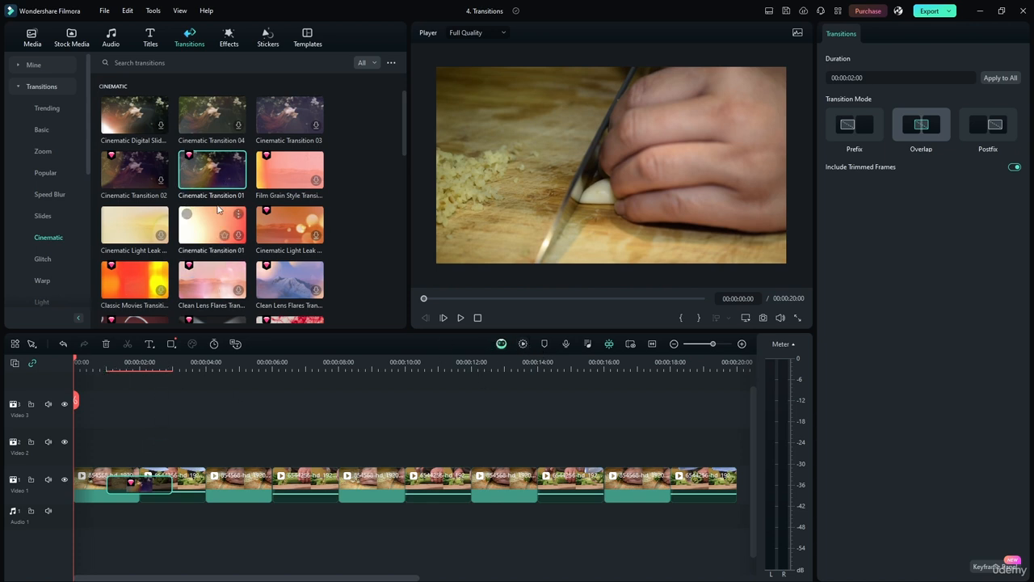
Add the Film Grain Style transition at the second cut and the first Cinematic Light Leak transition at the third cut.
{"action": "left_click_drag", "start_coordinate": [291, 174], "coordinate": [206, 480]}
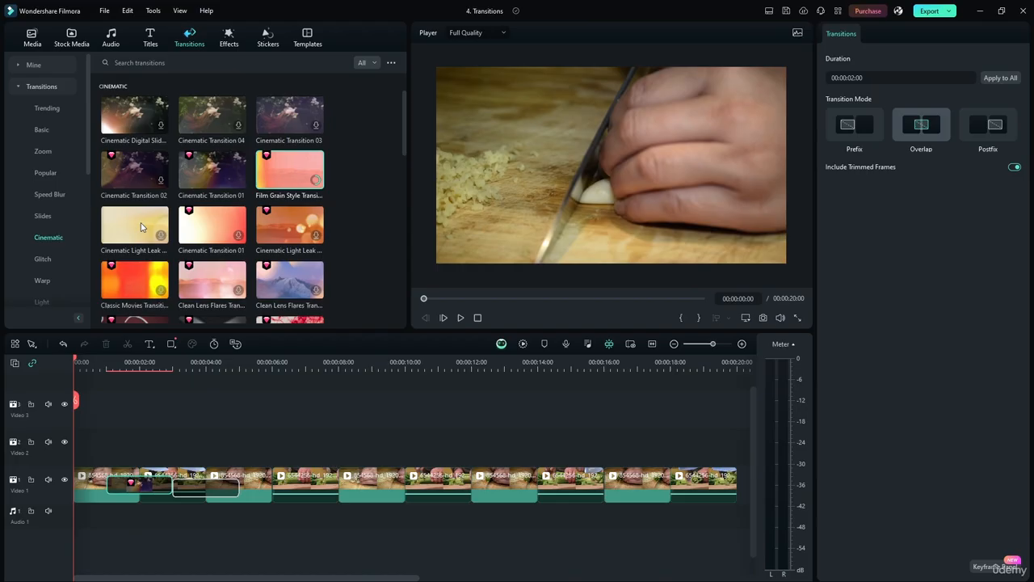
{"action": "left_click_drag", "start_coordinate": [141, 227], "coordinate": [272, 481]}
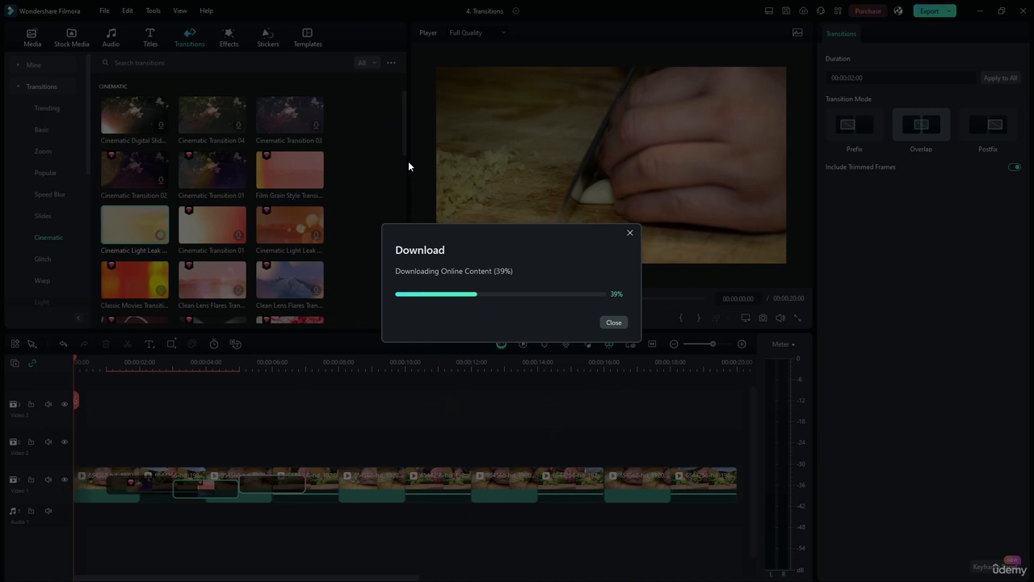
Filter the Cinematic transitions to show only the Free ones.
{"action": "left_click_drag", "start_coordinate": [406, 144], "coordinate": [404, 211]}
{"action": "left_click", "coordinate": [368, 63]}
{"action": "left_click", "coordinate": [372, 93]}
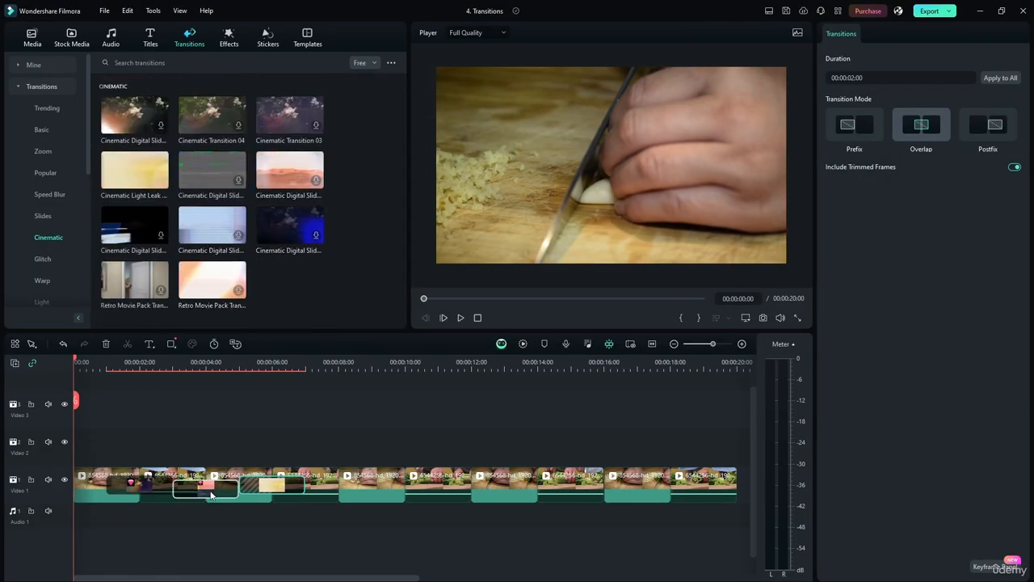
Delete the transitions from the first three cuts of the timeline.
{"action": "key", "text": "End"}
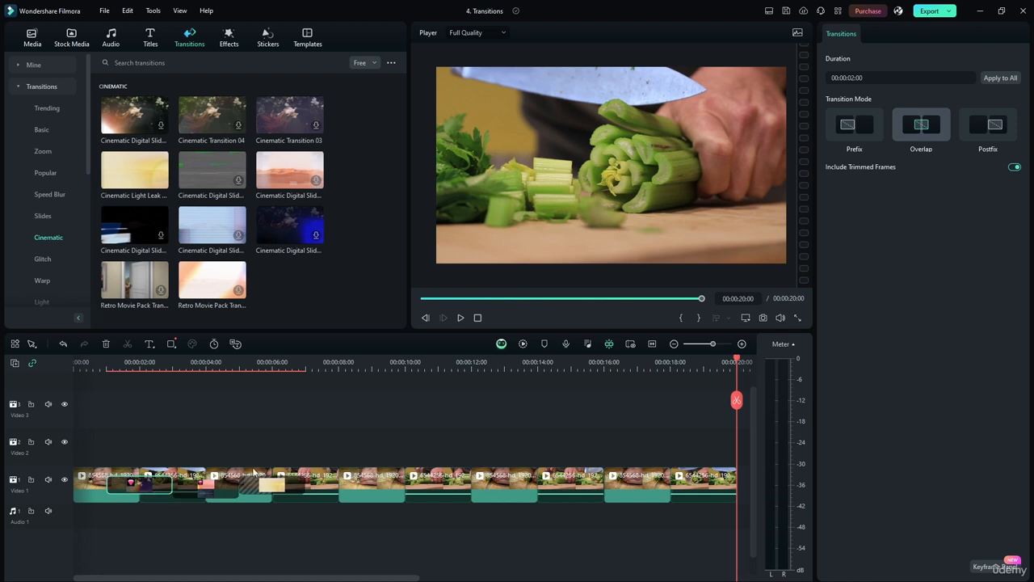
{"action": "key", "text": "Delete"}
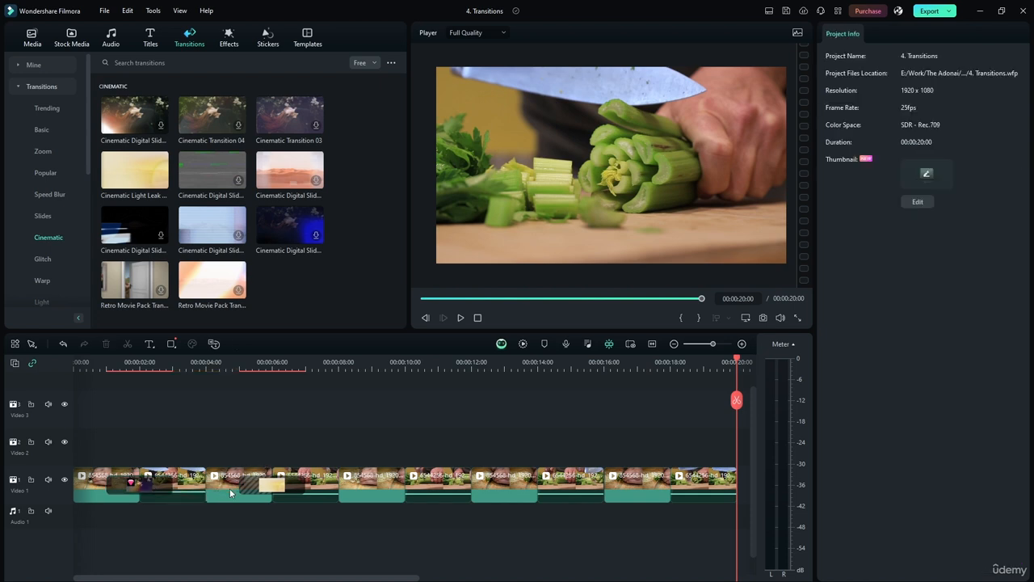
{"action": "left_click", "coordinate": [265, 486]}
{"action": "key", "text": "Delete"}
{"action": "left_click", "coordinate": [138, 485]}
{"action": "key", "text": "Delete"}
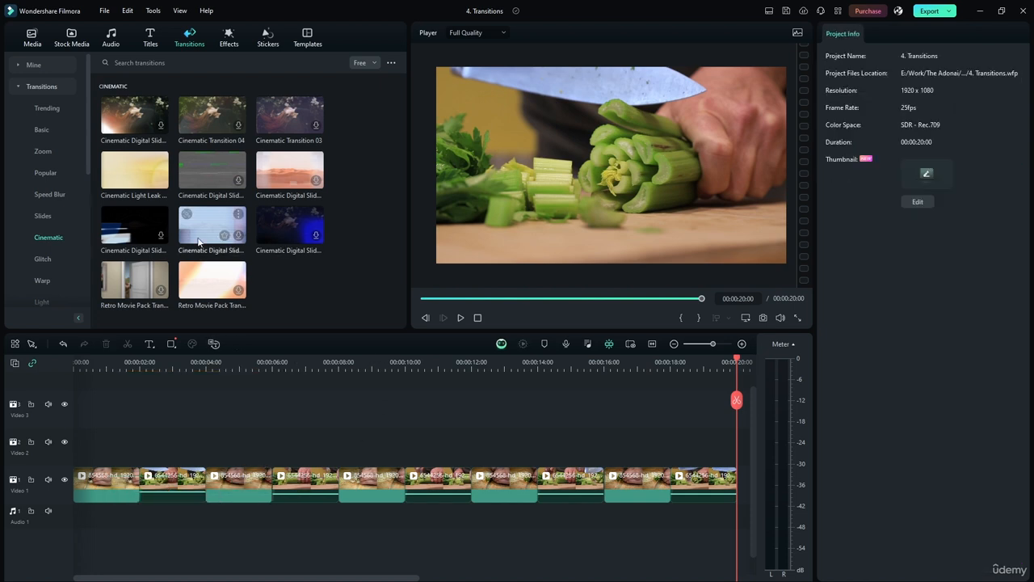
Add the dark-blue Cinematic Digital Slide at the first cut, the door-thumbnail Retro Movie Pack transition at the second, and the black Cinematic Digital Slide at the third.
{"action": "left_click_drag", "start_coordinate": [239, 340], "coordinate": [140, 482]}
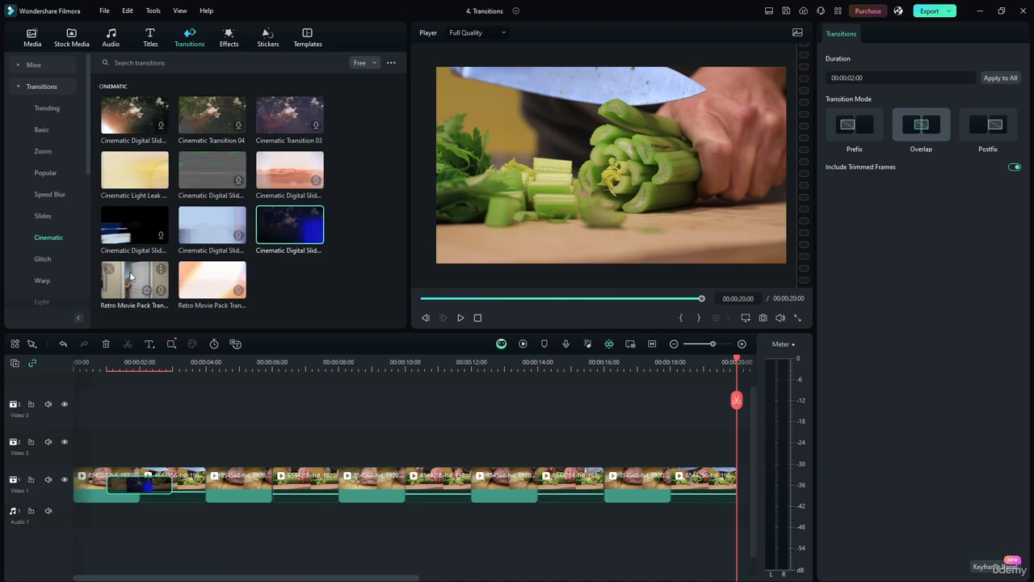
{"action": "left_click_drag", "start_coordinate": [134, 279], "coordinate": [197, 484]}
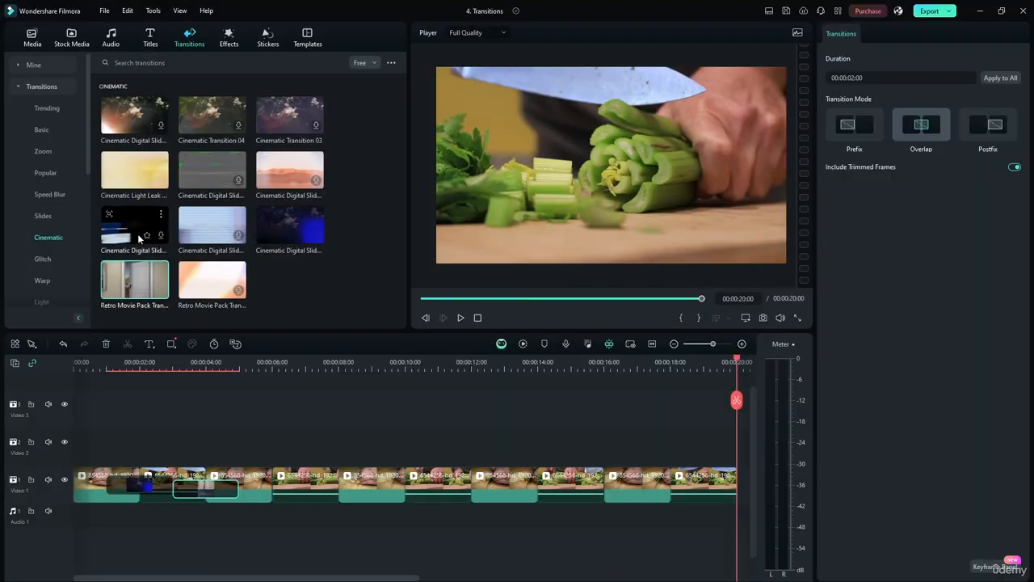
{"action": "left_click_drag", "start_coordinate": [139, 238], "coordinate": [273, 483]}
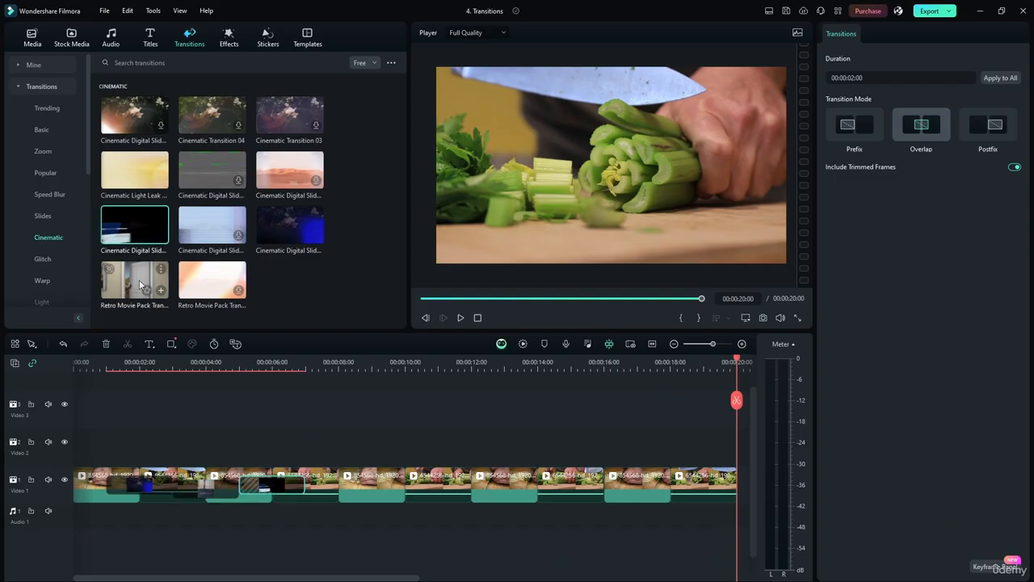
Add the door-thumbnail Retro Movie Pack transition at the fourth cut, the first Cinematic Digital Slide at the fifth, and Cinematic Transition 04 at the sixth.
{"action": "left_click_drag", "start_coordinate": [139, 282], "coordinate": [337, 483]}
{"action": "left_click_drag", "start_coordinate": [139, 117], "coordinate": [405, 484]}
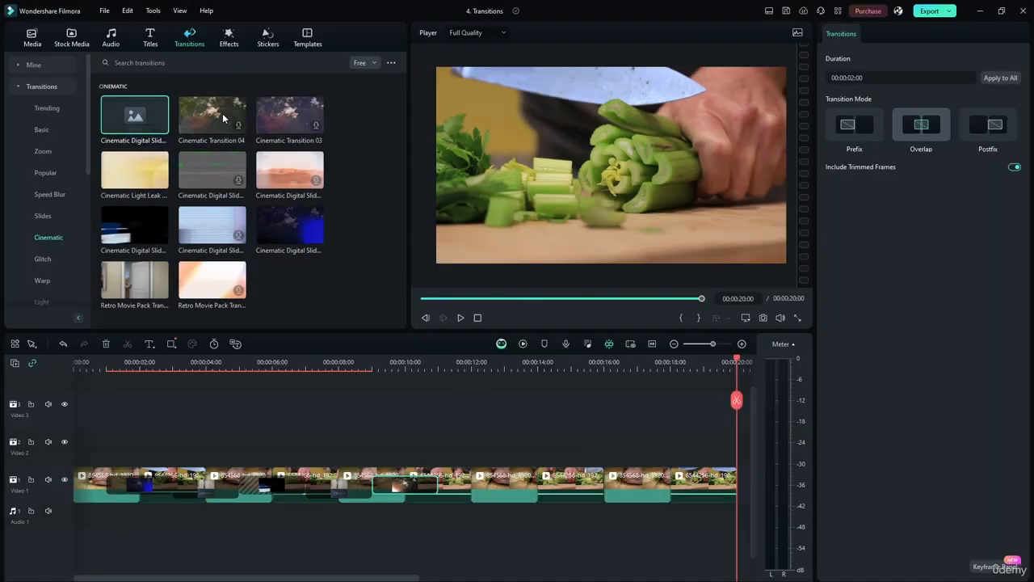
{"action": "left_click_drag", "start_coordinate": [223, 119], "coordinate": [462, 479]}
Add the light-blue Cinematic Digital Slide at the seventh cut, the black Cinematic Digital Slide at the eighth, and Cinematic Transition 03 at the last cut.
{"action": "left_click_drag", "start_coordinate": [213, 226], "coordinate": [502, 473]}
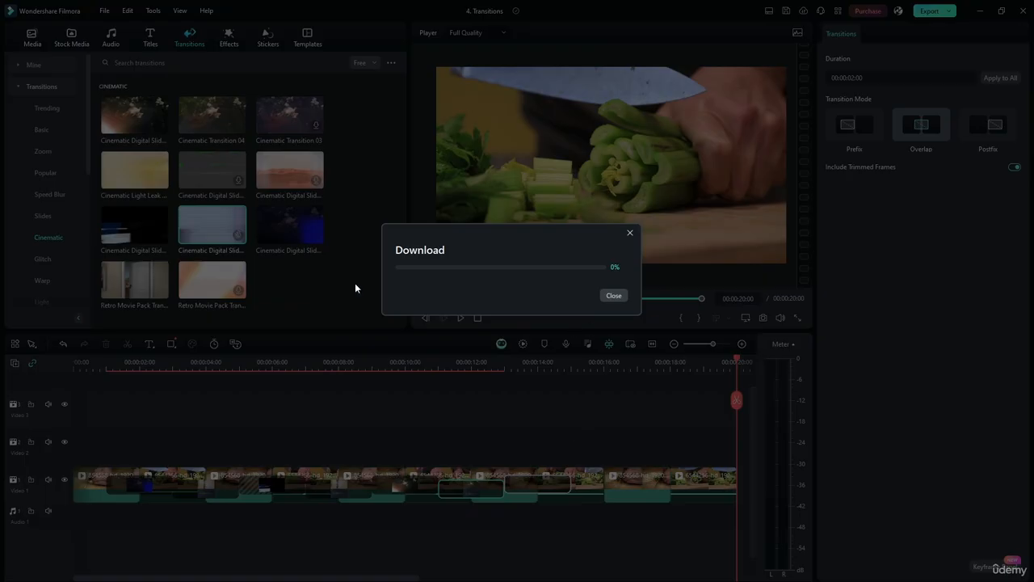
{"action": "left_click_drag", "start_coordinate": [147, 222], "coordinate": [603, 483]}
{"action": "left_click_drag", "start_coordinate": [290, 114], "coordinate": [670, 483]}
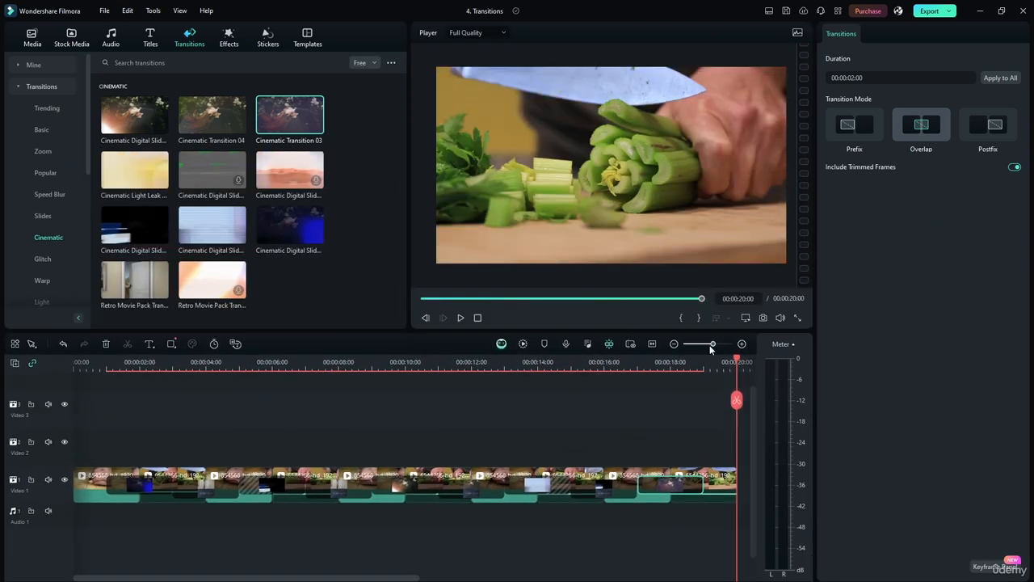
Render the timeline preview and play all the transitions from the start to near the end.
{"action": "left_click_drag", "start_coordinate": [737, 363], "coordinate": [57, 368]}
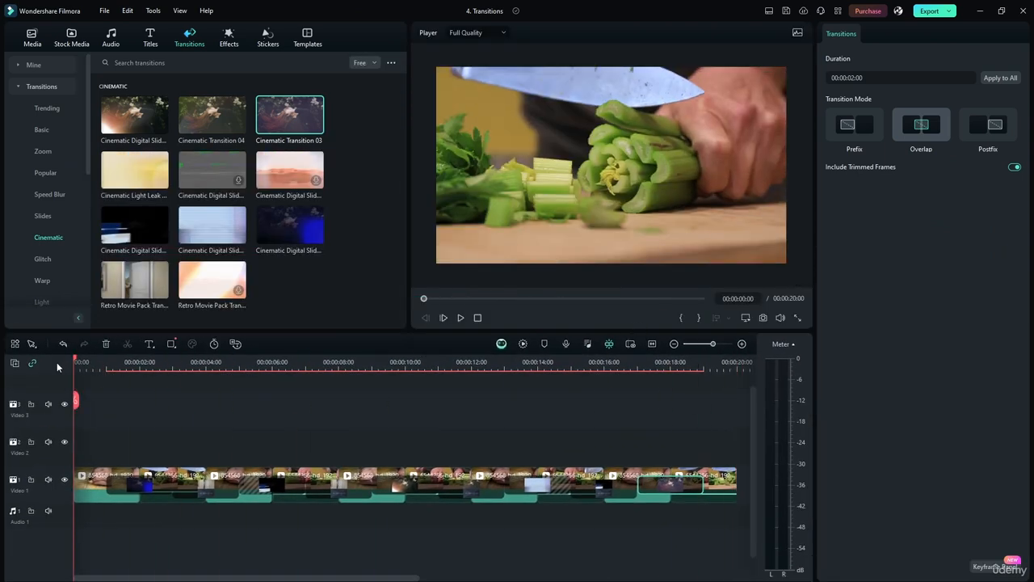
{"action": "left_click", "coordinate": [524, 343]}
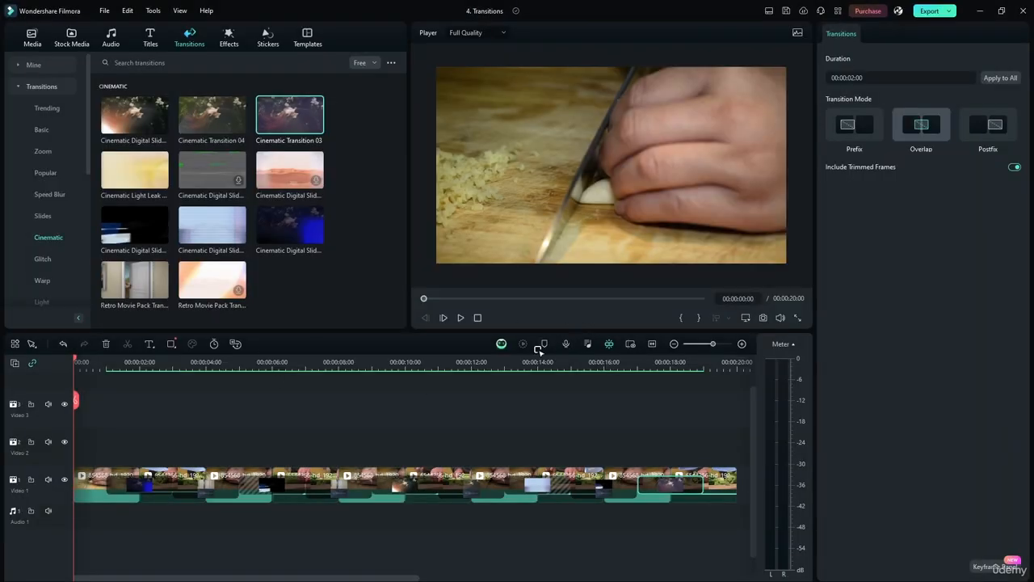
{"action": "left_click", "coordinate": [459, 318]}
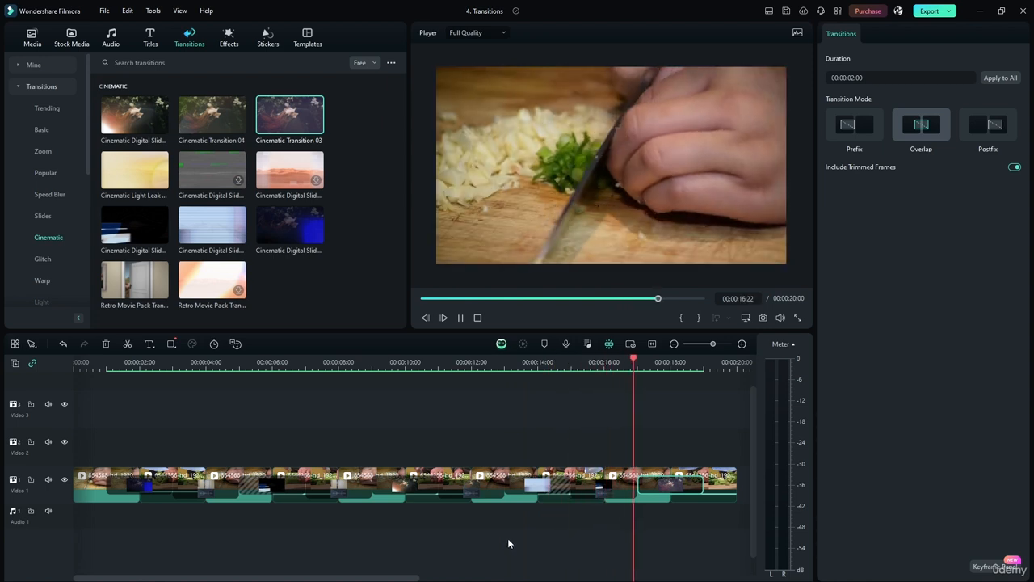
{"action": "left_click", "coordinate": [462, 319]}
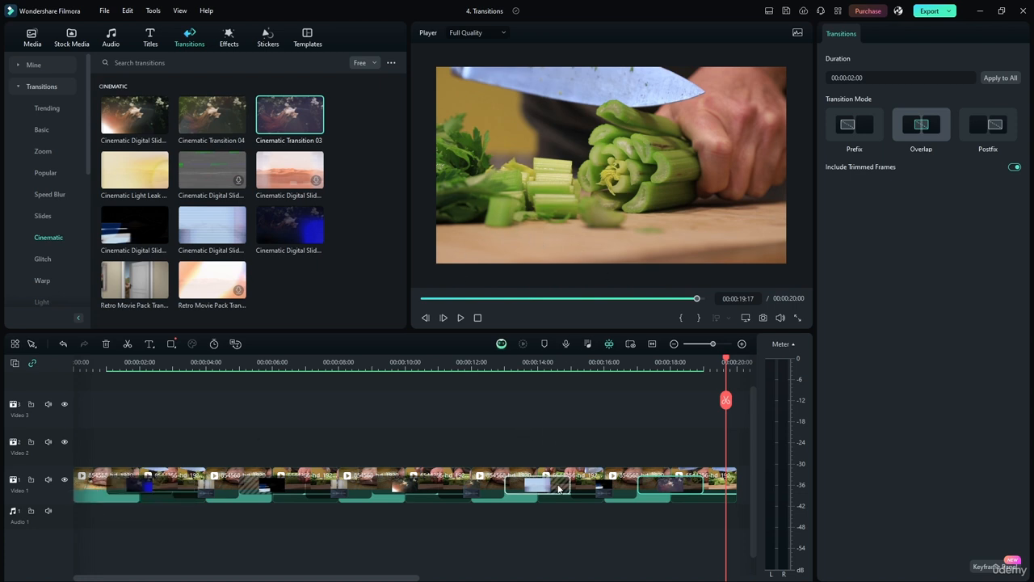
Delete all the Cinematic transitions from every cut on the timeline.
{"action": "left_click", "coordinate": [656, 391]}
{"action": "left_click", "coordinate": [634, 488]}
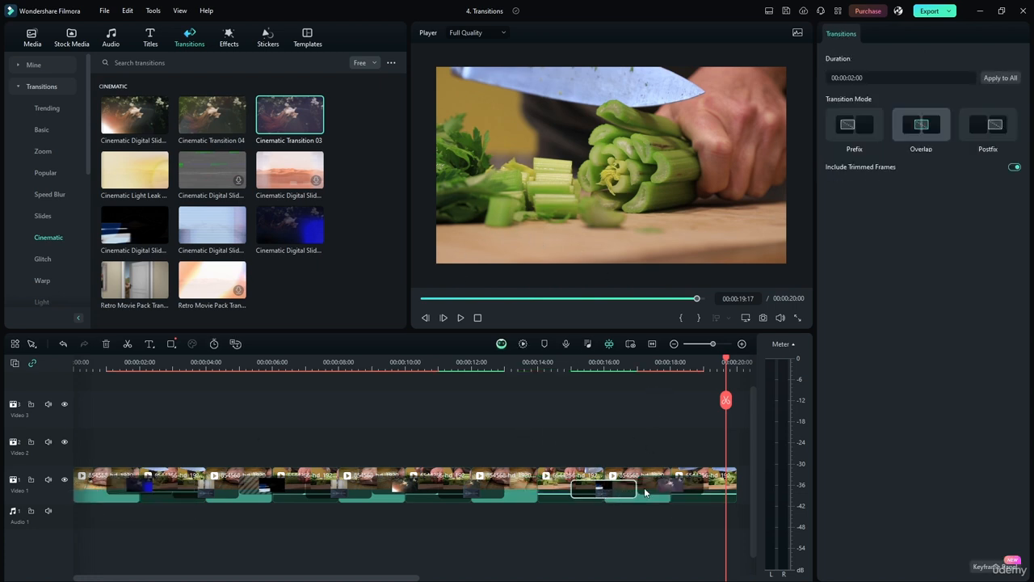
{"action": "key", "text": "Delete"}
{"action": "left_click", "coordinate": [655, 487]}
{"action": "key", "text": "Delete"}
{"action": "left_click", "coordinate": [448, 489]}
{"action": "key", "text": "Delete"}
{"action": "left_click", "coordinate": [396, 489]}
{"action": "key", "text": "Delete"}
{"action": "left_click", "coordinate": [337, 489]}
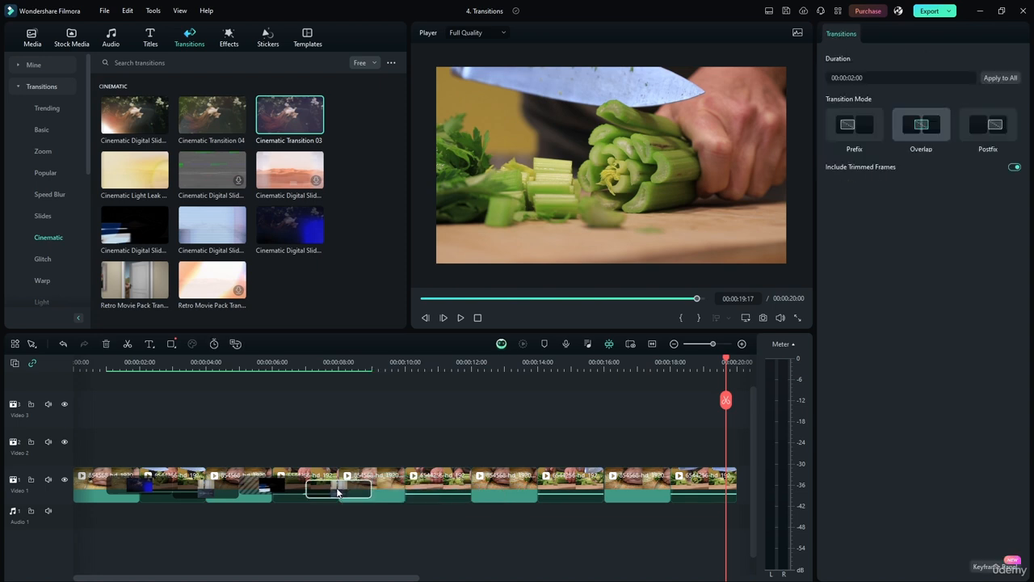
{"action": "key", "text": "Delete"}
{"action": "left_click", "coordinate": [288, 488]}
{"action": "key", "text": "Delete"}
{"action": "left_click", "coordinate": [230, 488]}
{"action": "key", "text": "Delete"}
{"action": "left_click", "coordinate": [161, 487]}
{"action": "key", "text": "Delete"}
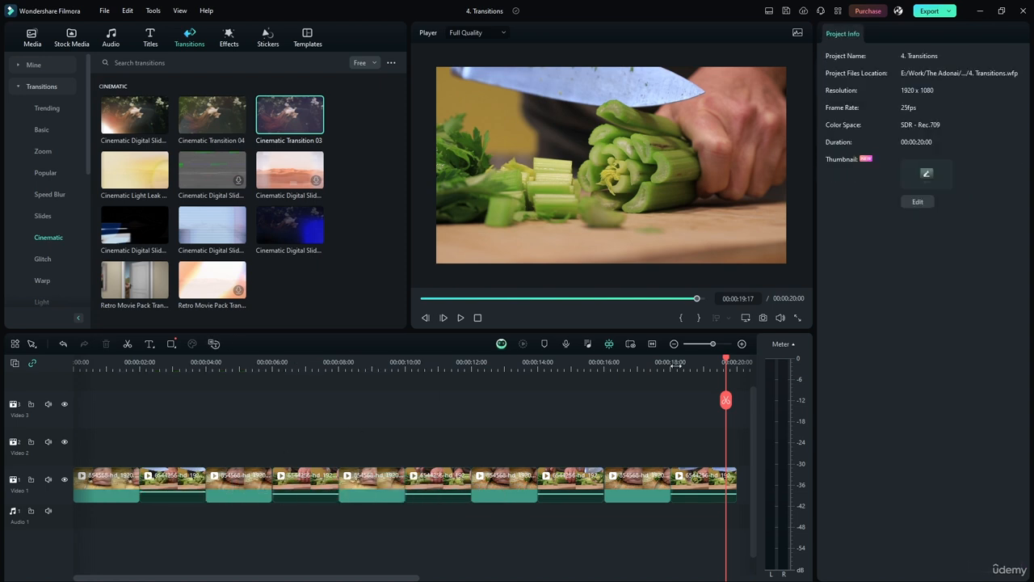
Add the free Virus Title Pack transition from the Art category at the first cut and play through it from the start.
{"action": "left_click_drag", "start_coordinate": [725, 361], "coordinate": [74, 361]}
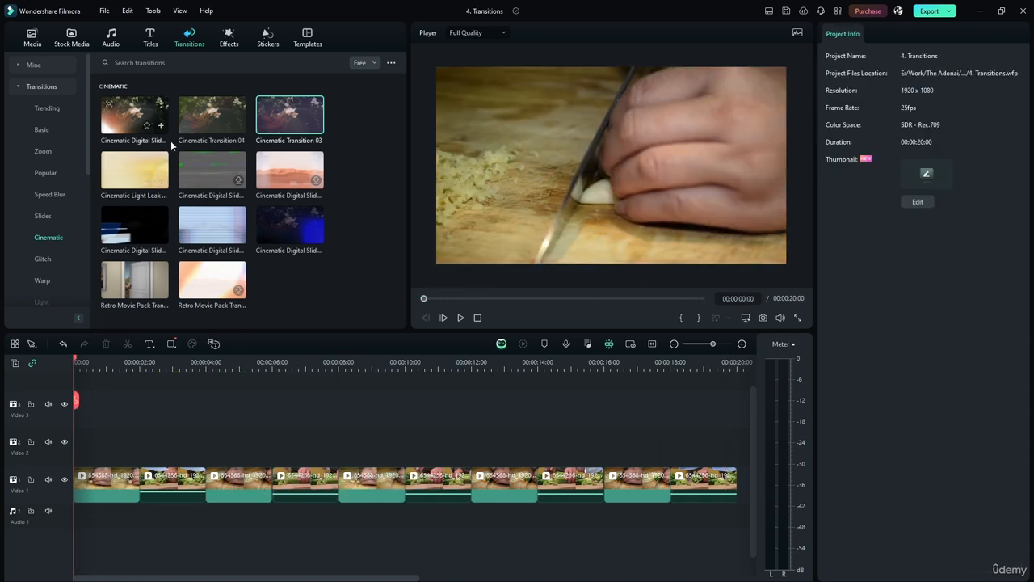
{"action": "left_click", "coordinate": [44, 258]}
{"action": "scroll", "coordinate": [57, 243], "scroll_direction": "down", "scroll_amount": 5}
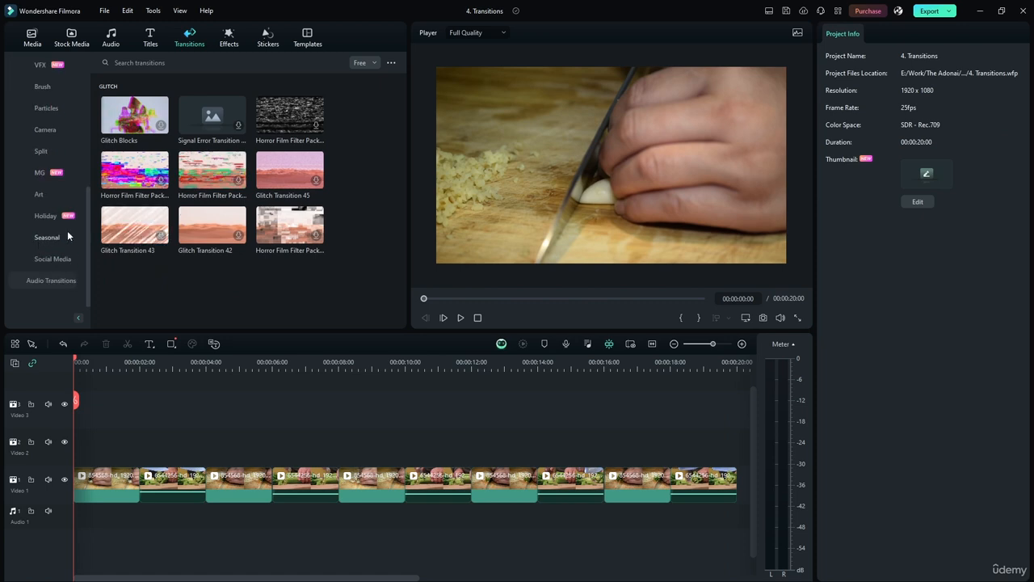
{"action": "left_click", "coordinate": [54, 236]}
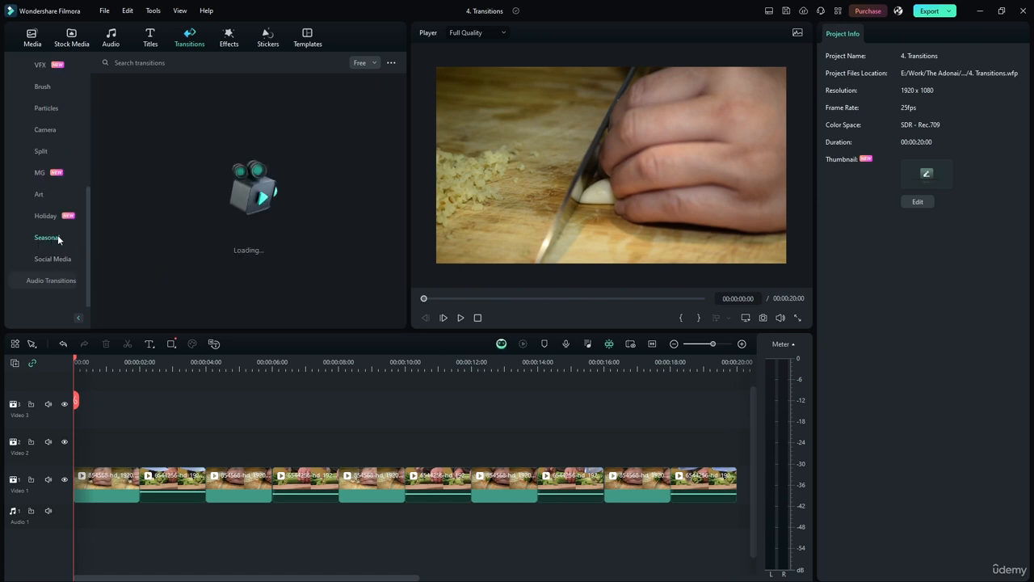
{"action": "left_click", "coordinate": [42, 194]}
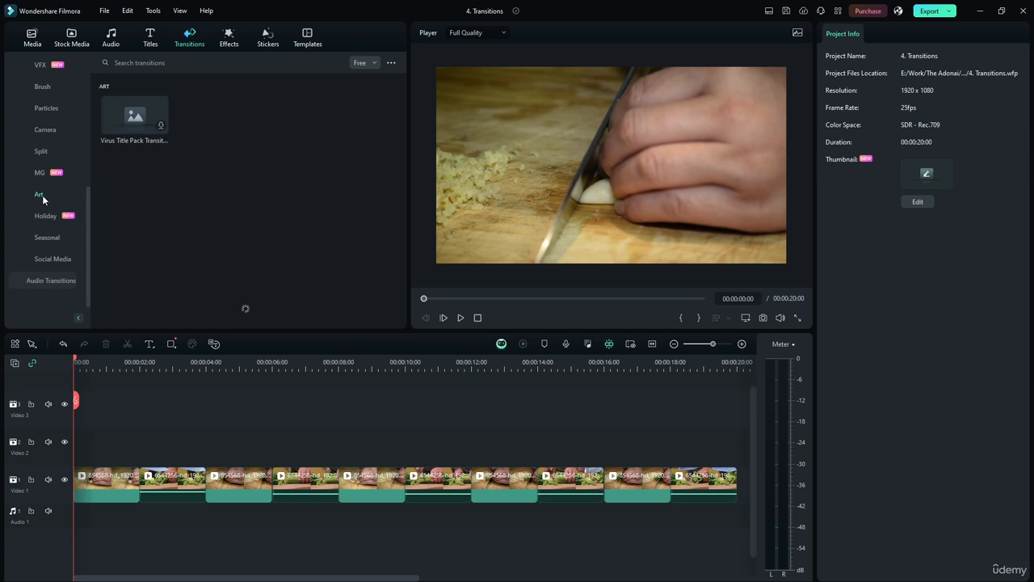
{"action": "left_click", "coordinate": [367, 65]}
{"action": "left_click_drag", "start_coordinate": [129, 116], "coordinate": [132, 466]}
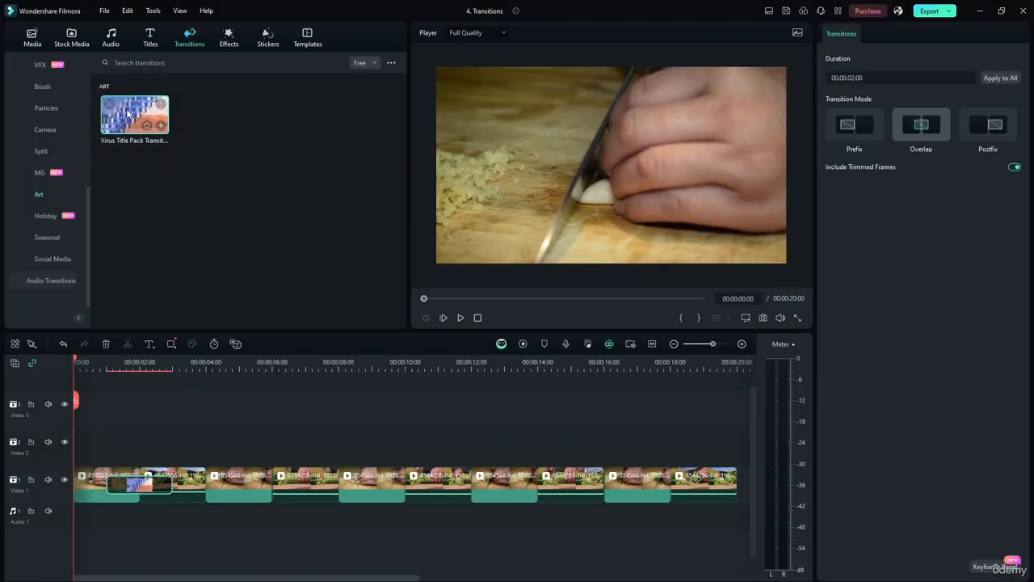
{"action": "left_click", "coordinate": [462, 319]}
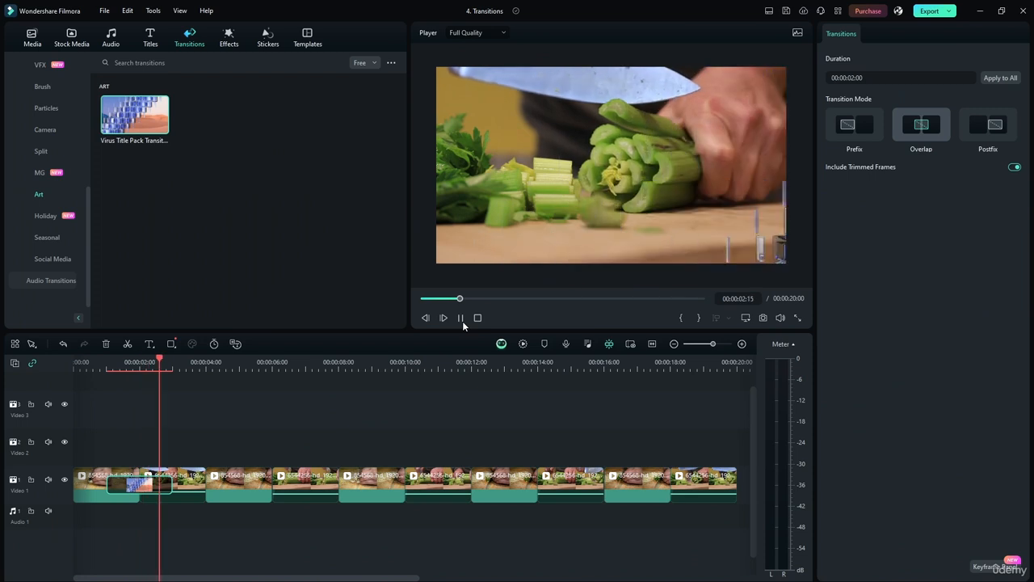
{"action": "left_click", "coordinate": [461, 319]}
Filter the Art transitions to Paid and replace the first cut's transition with the second-row Wedding Invitation transition.
{"action": "left_click", "coordinate": [363, 64]}
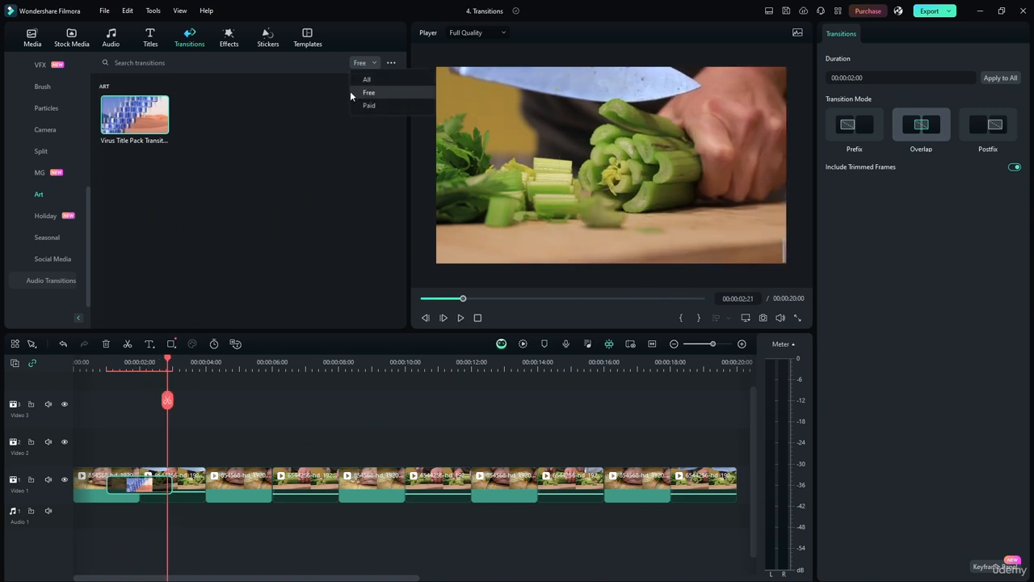
{"action": "left_click", "coordinate": [362, 102]}
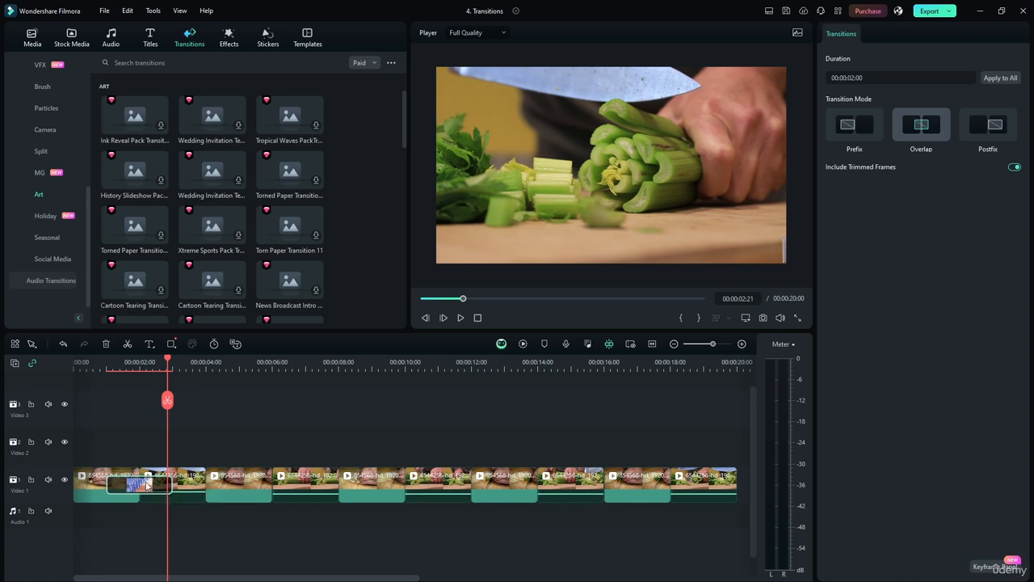
{"action": "left_click", "coordinate": [180, 413]}
{"action": "left_click_drag", "start_coordinate": [206, 174], "coordinate": [137, 483]}
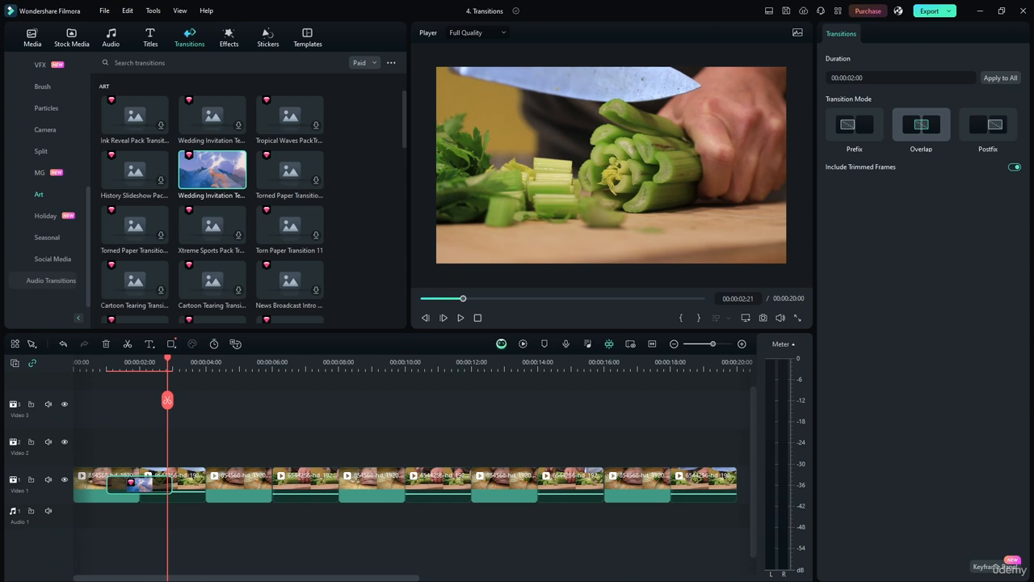
Play from the start through the Wedding Invitation transition and return the playhead to the beginning.
{"action": "key", "text": "Home"}
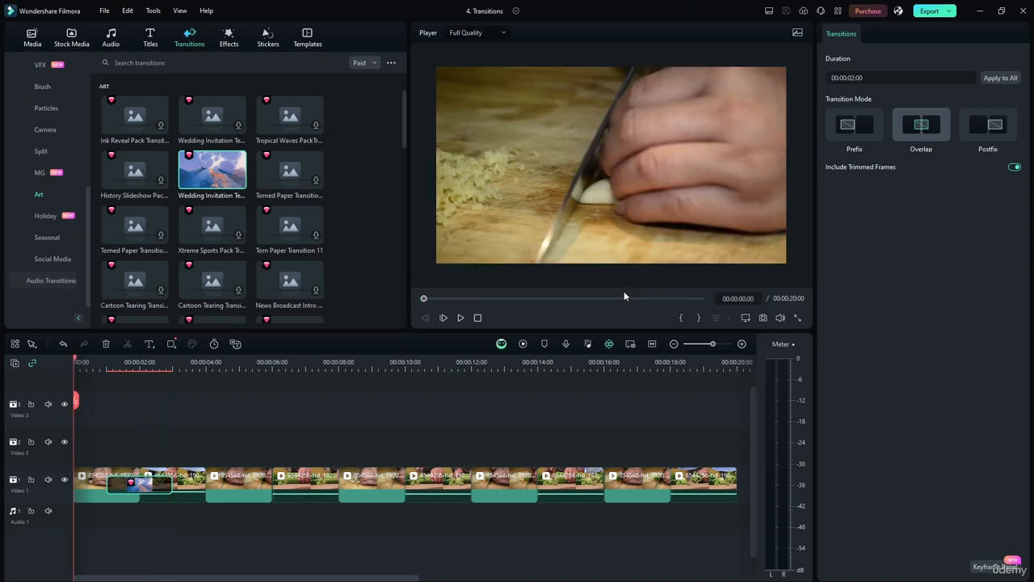
{"action": "left_click", "coordinate": [461, 318]}
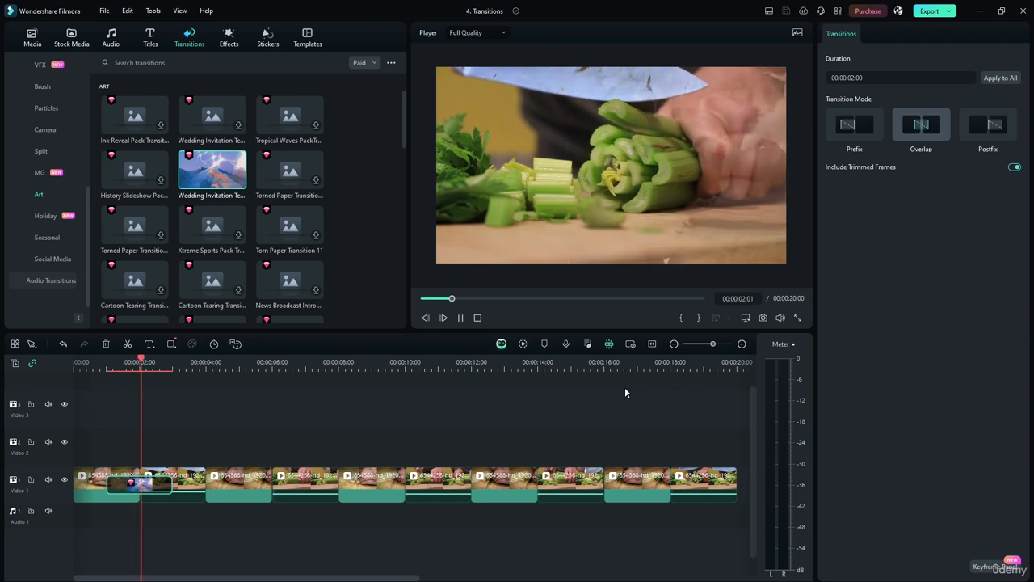
{"action": "left_click", "coordinate": [461, 317]}
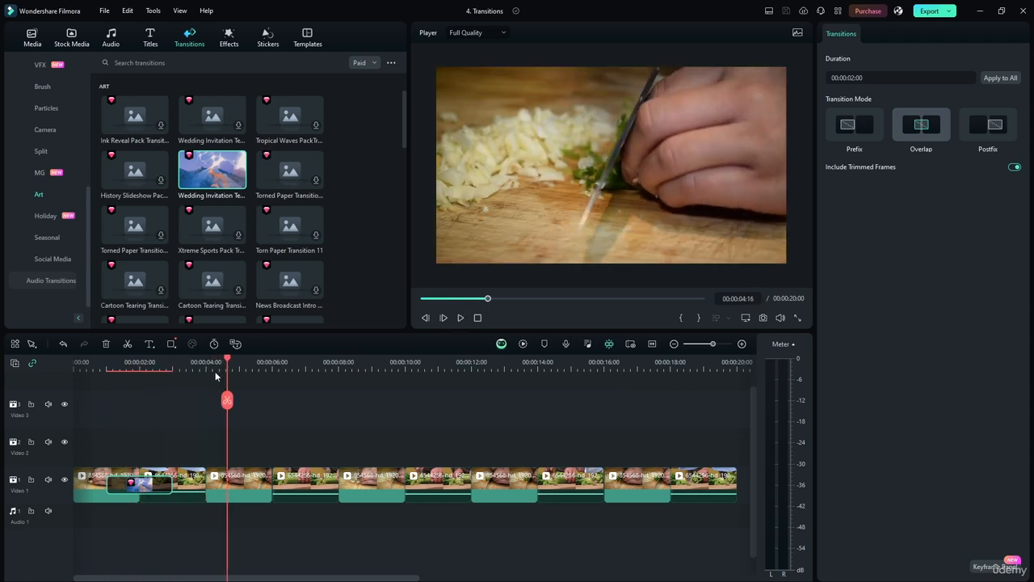
{"action": "left_click_drag", "start_coordinate": [227, 361], "coordinate": [75, 361]}
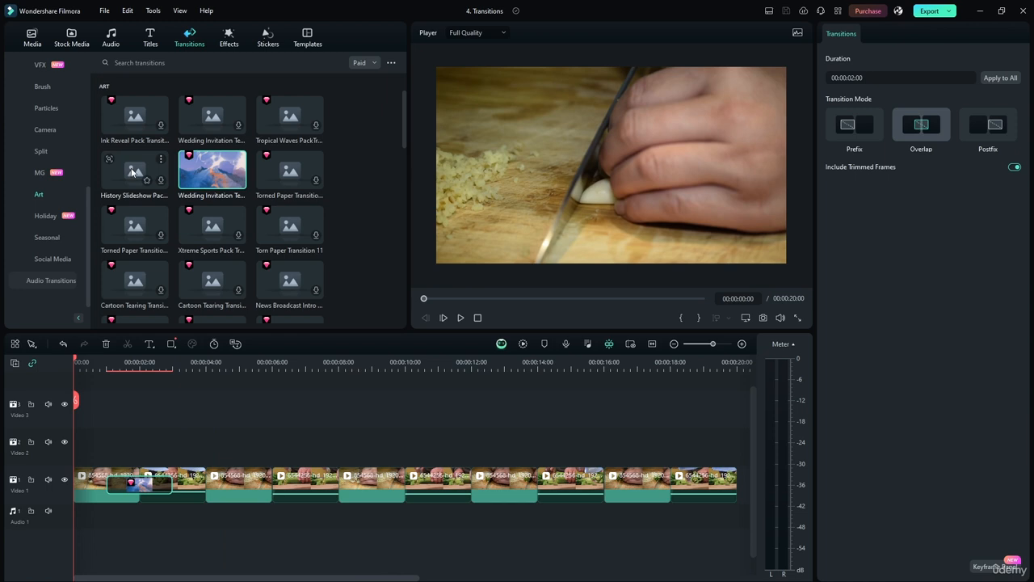
Preview the History Slideshow Pack transition from the Art category and add it at the second cut.
{"action": "left_click", "coordinate": [132, 172]}
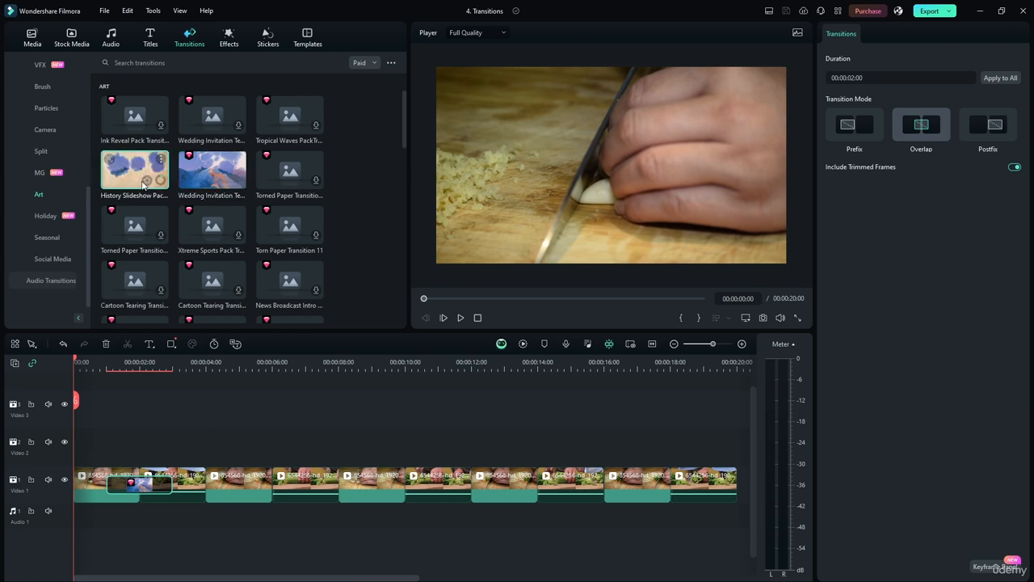
{"action": "left_click", "coordinate": [125, 168]}
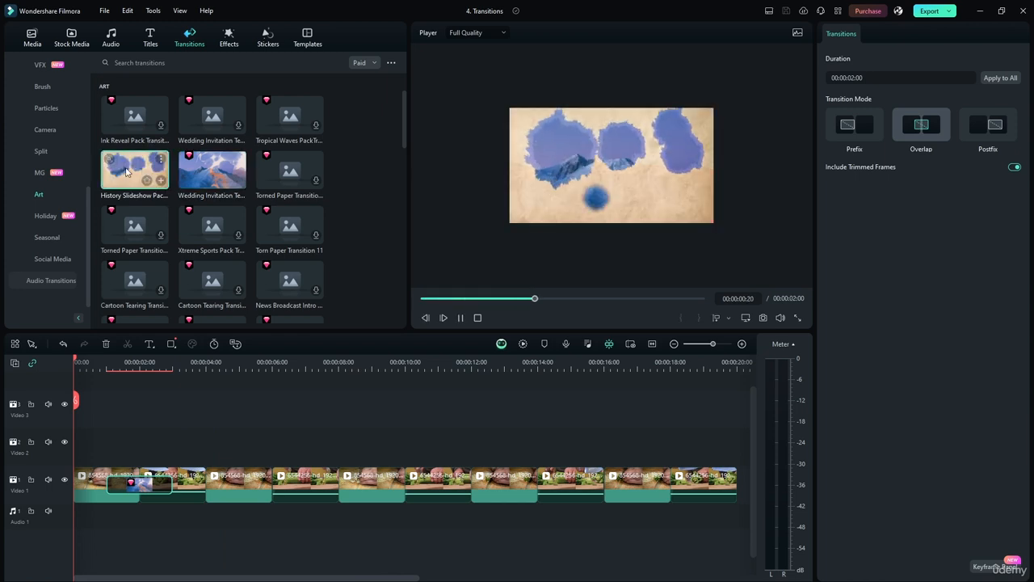
{"action": "left_click_drag", "start_coordinate": [129, 170], "coordinate": [203, 484]}
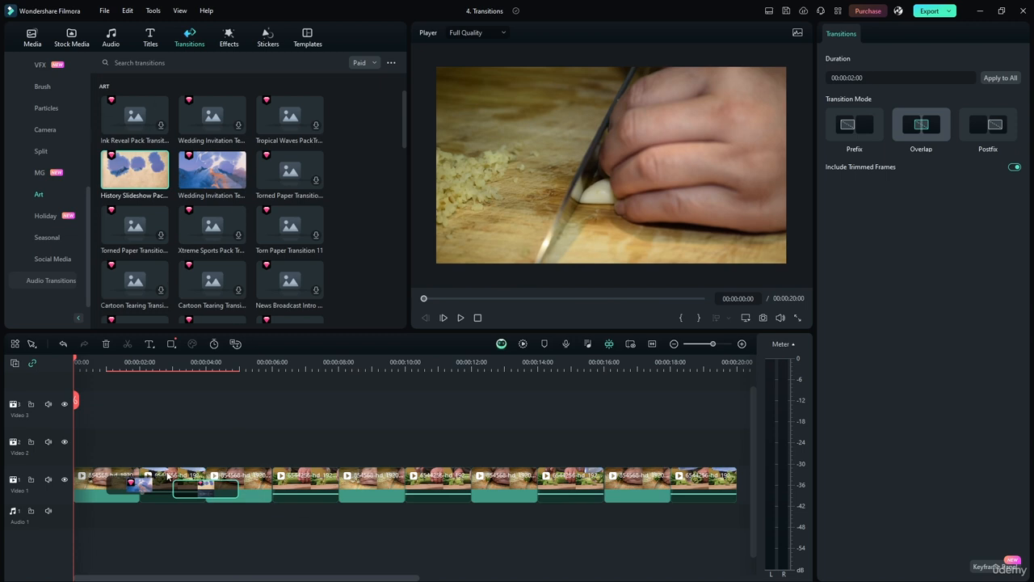
Play from the start through both Art transitions and delete them from the first two cuts.
{"action": "left_click", "coordinate": [458, 318]}
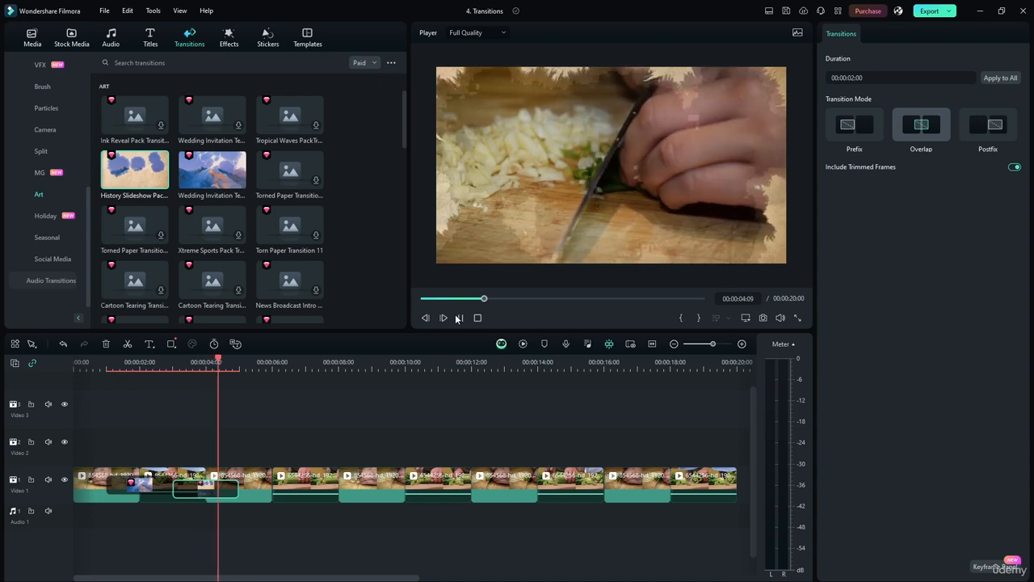
{"action": "left_click", "coordinate": [458, 318]}
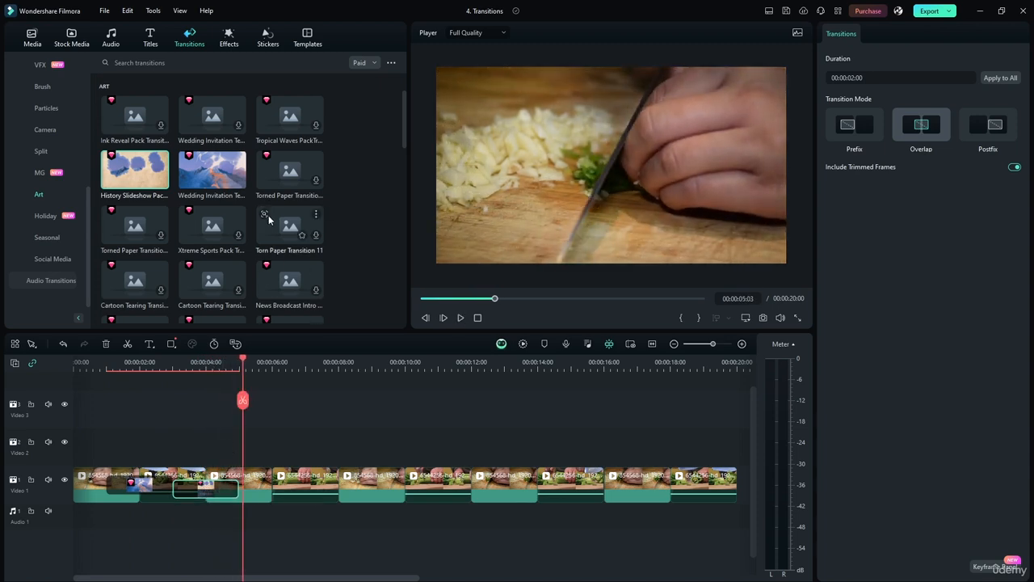
{"action": "key", "text": "Delete"}
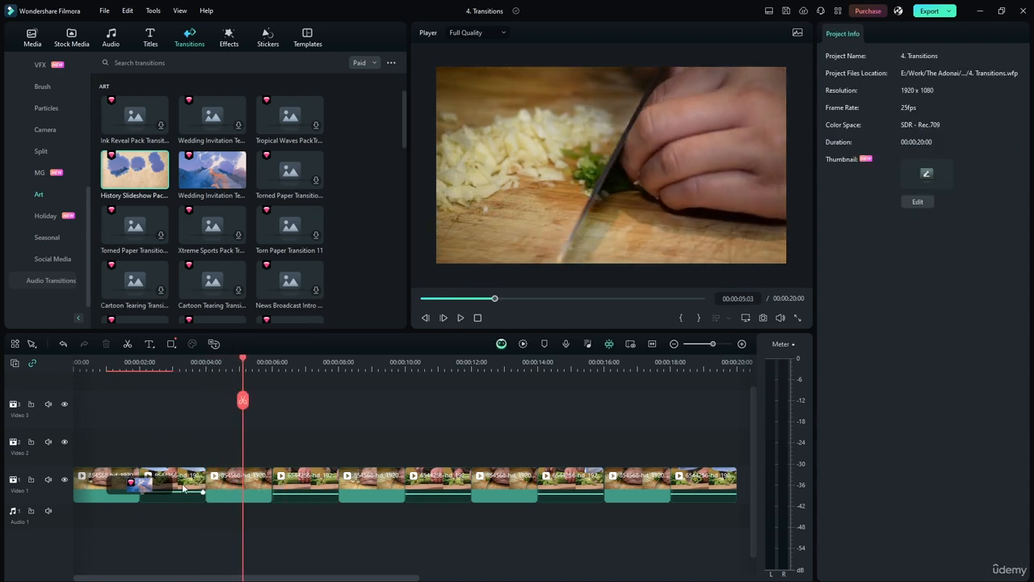
{"action": "left_click", "coordinate": [149, 489]}
{"action": "key", "text": "Delete"}
Add the first Social Graphic transition from the Social Media category at the first cut and return the playhead to the start.
{"action": "left_click", "coordinate": [40, 257]}
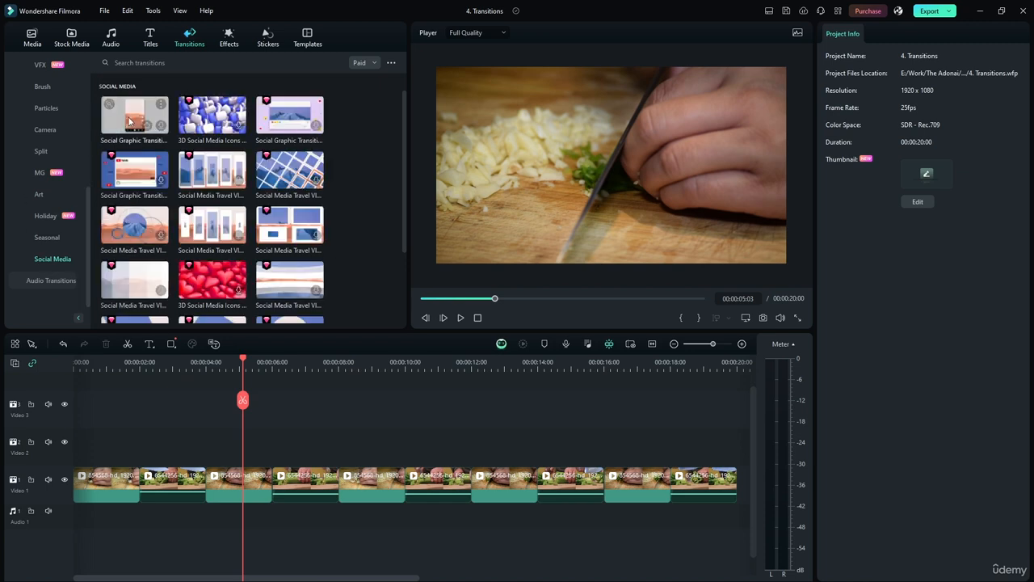
{"action": "left_click_drag", "start_coordinate": [129, 121], "coordinate": [142, 481]}
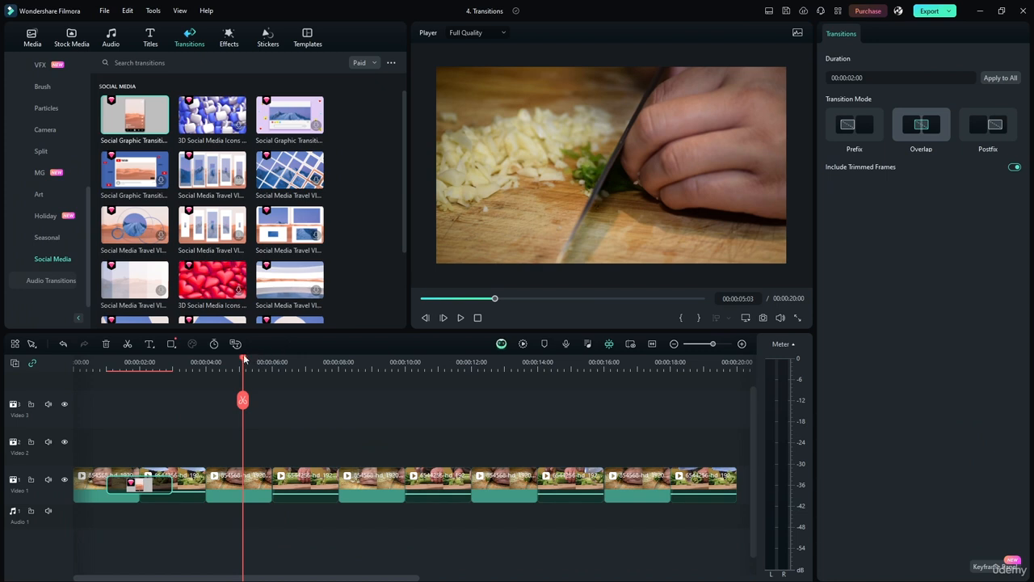
{"action": "left_click_drag", "start_coordinate": [244, 358], "coordinate": [75, 358]}
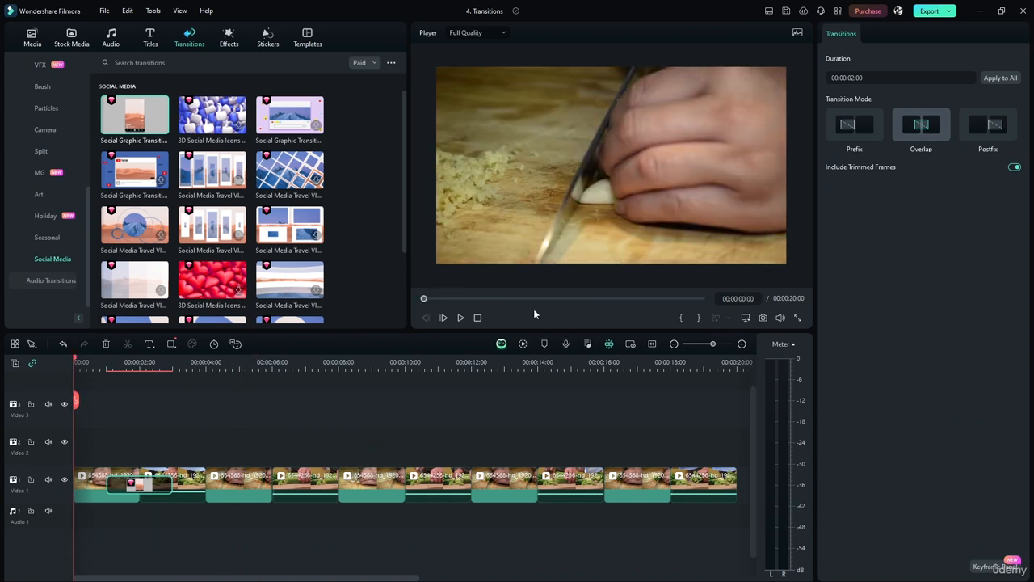
Mark the range from 00:00:01:00 to 00:00:03:00 around the transition with in and out points and render its preview.
{"action": "left_click", "coordinate": [106, 362]}
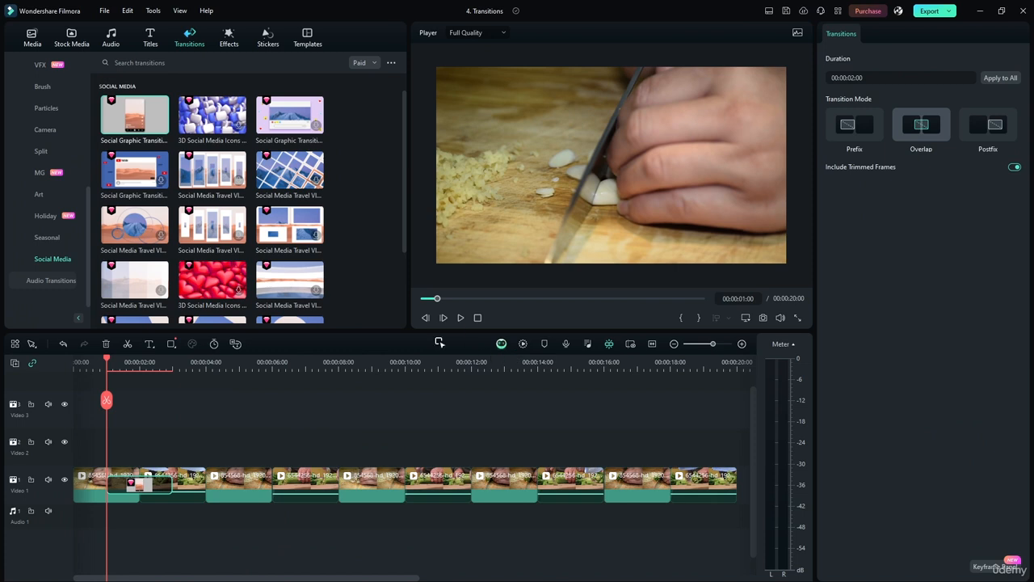
{"action": "left_click", "coordinate": [680, 318]}
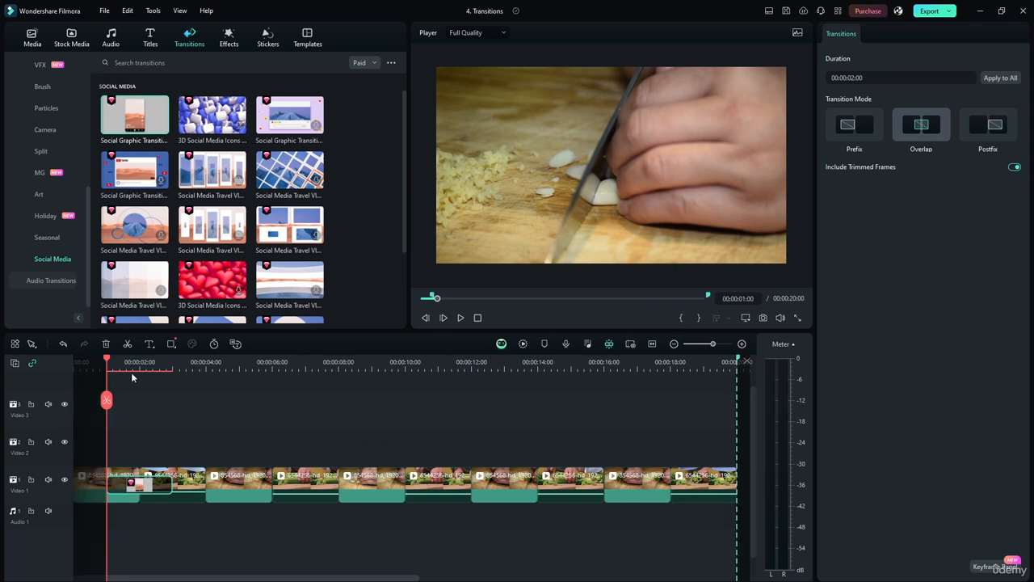
{"action": "left_click_drag", "start_coordinate": [106, 361], "coordinate": [175, 365]}
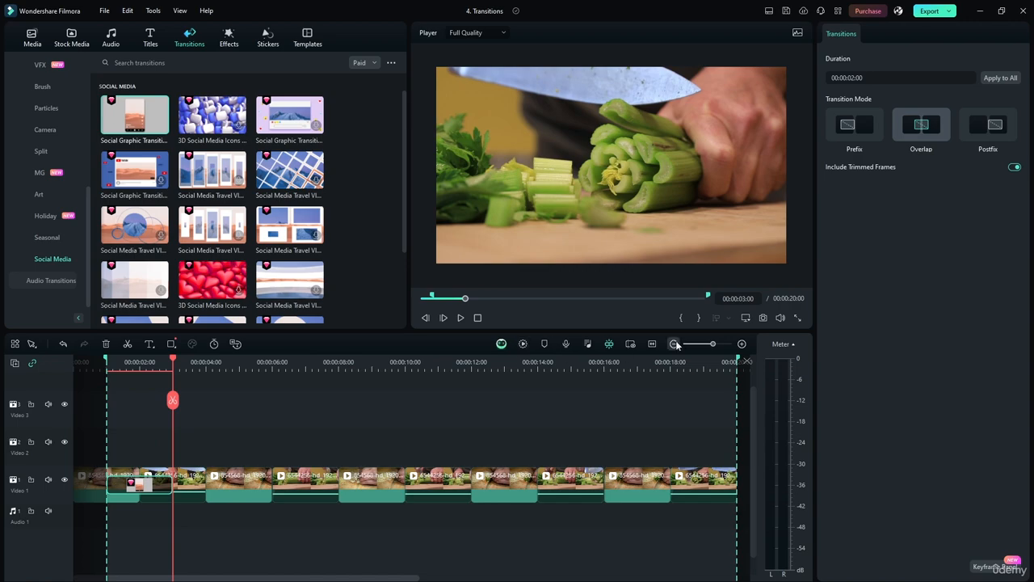
{"action": "left_click", "coordinate": [699, 318]}
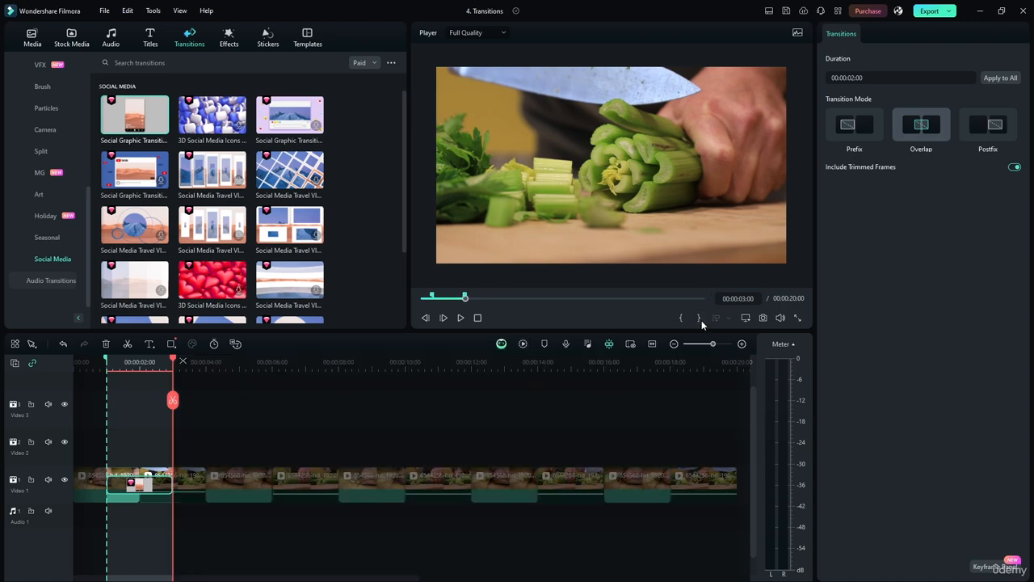
{"action": "left_click", "coordinate": [522, 343]}
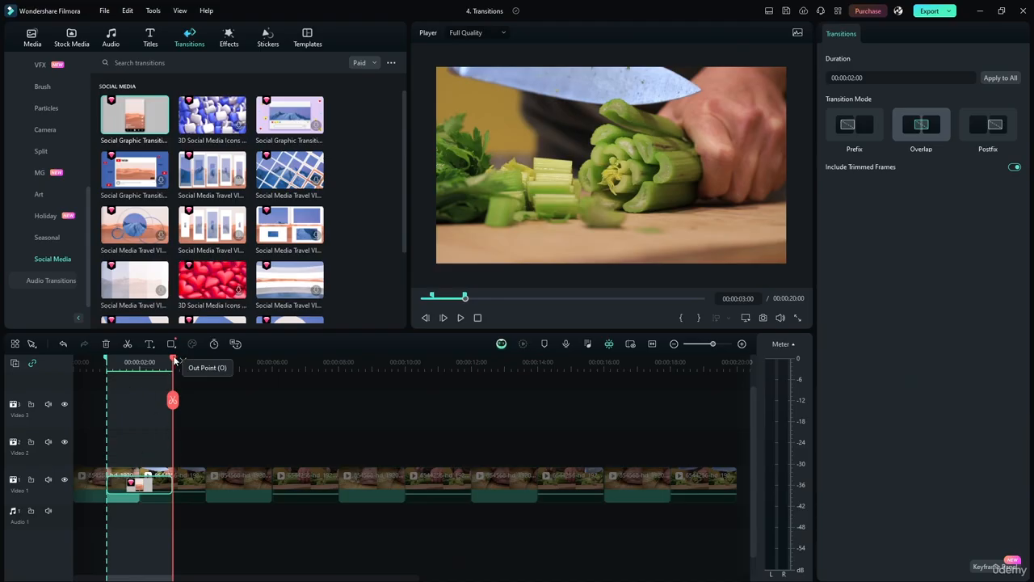
Return the playhead to the start, clear the in and out range, and deselect the transition.
{"action": "left_click_drag", "start_coordinate": [174, 360], "coordinate": [74, 361]}
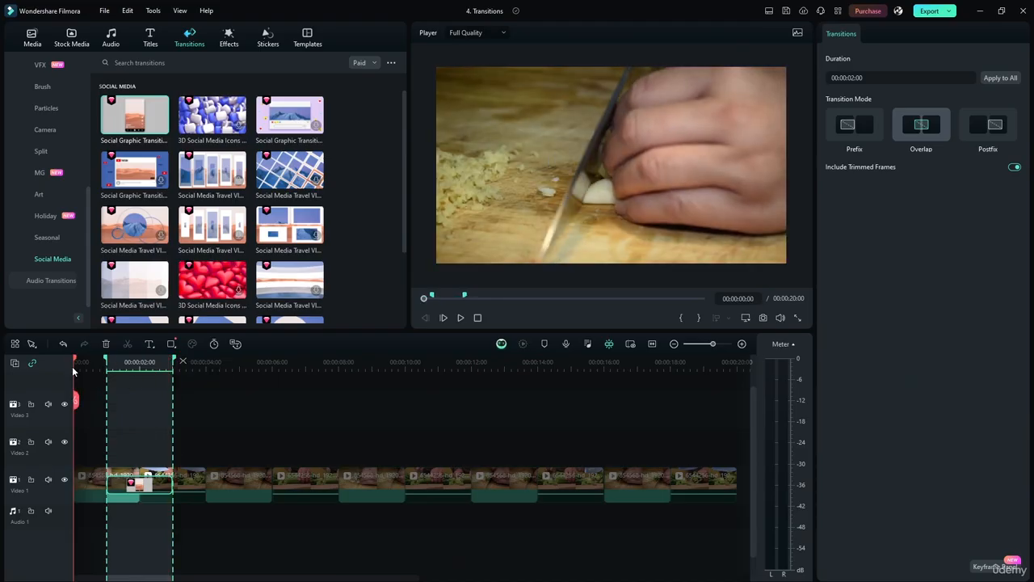
{"action": "left_click", "coordinate": [681, 319]}
{"action": "left_click", "coordinate": [699, 317]}
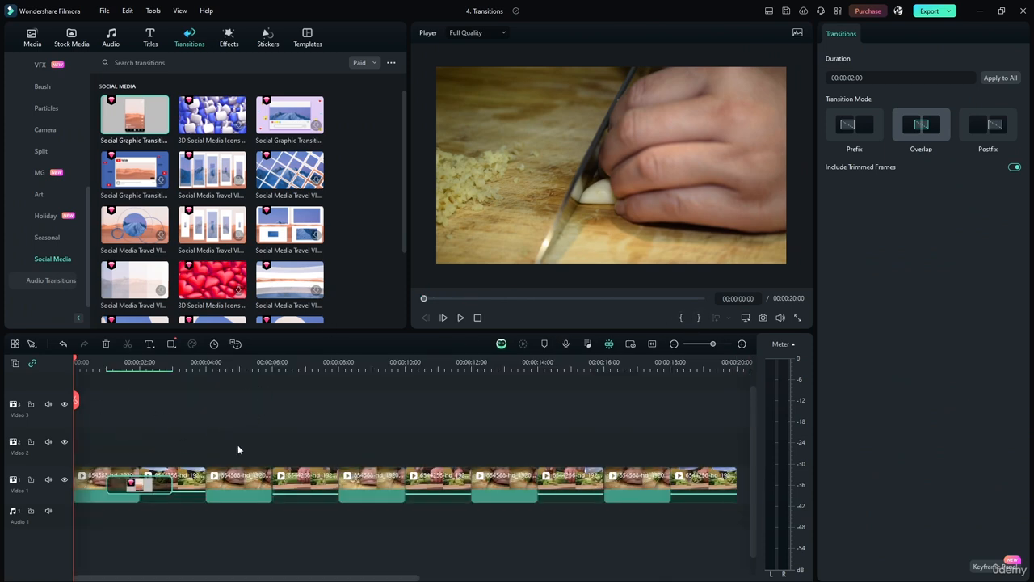
{"action": "left_click", "coordinate": [122, 424]}
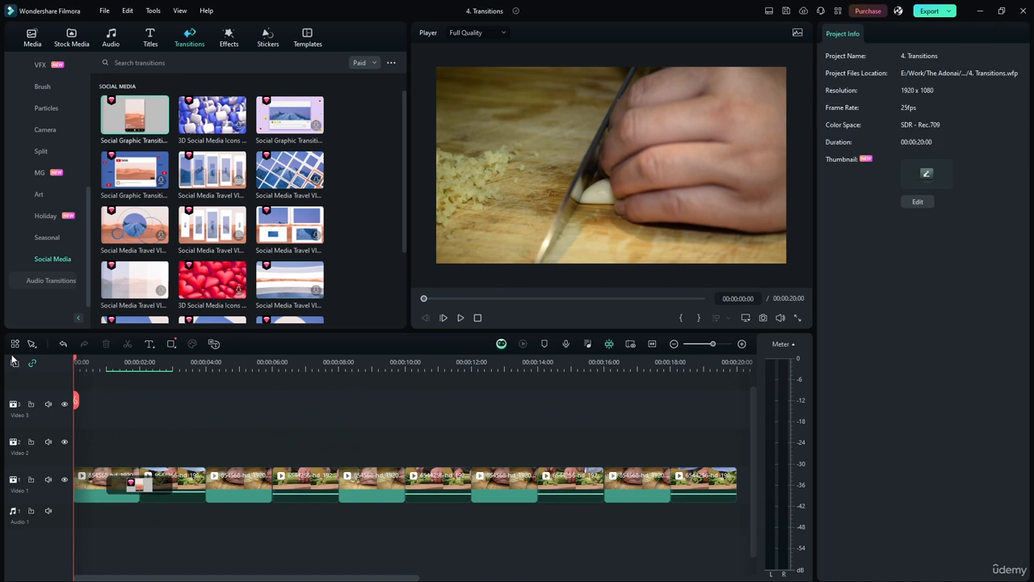
Play the rendered Social Graphic transition twice from the start and return the playhead to the beginning.
{"action": "left_click", "coordinate": [459, 319]}
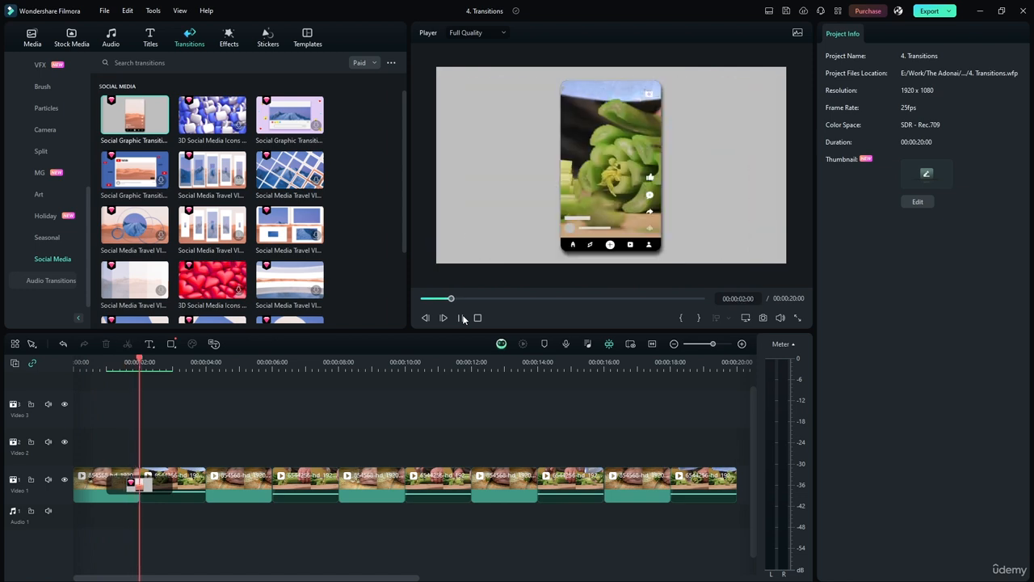
{"action": "left_click", "coordinate": [462, 318]}
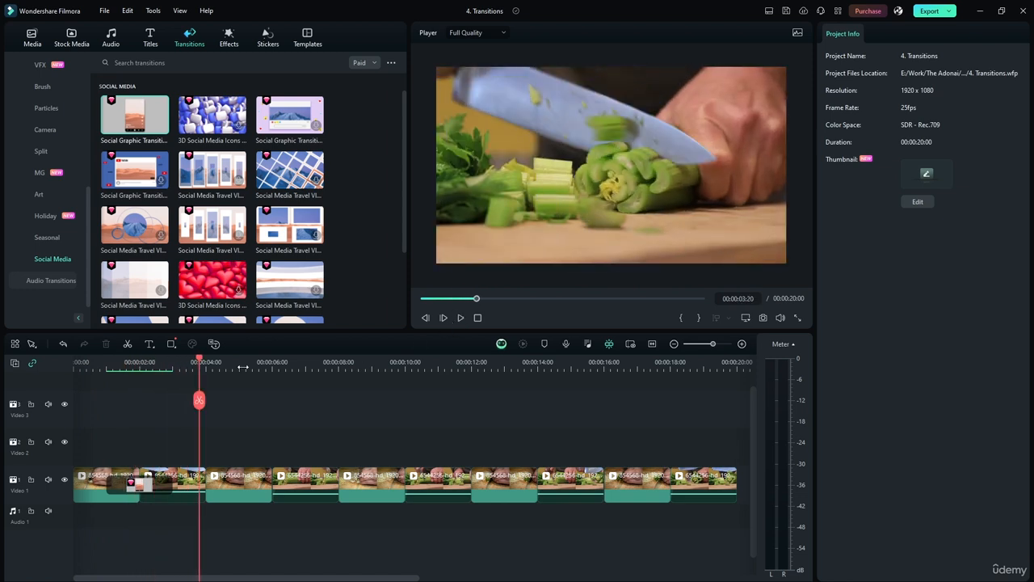
{"action": "left_click_drag", "start_coordinate": [202, 364], "coordinate": [75, 361]}
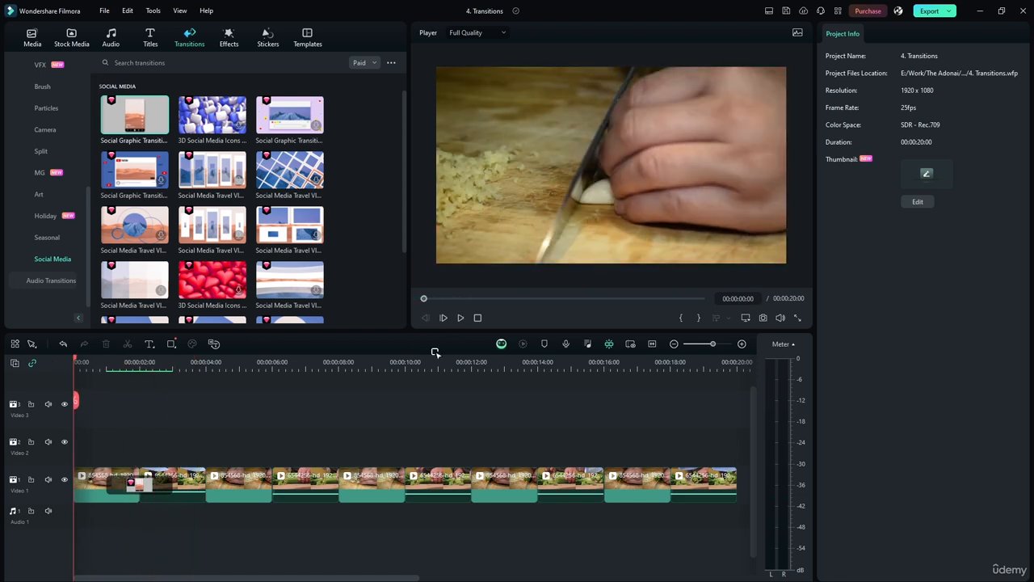
{"action": "left_click", "coordinate": [460, 318]}
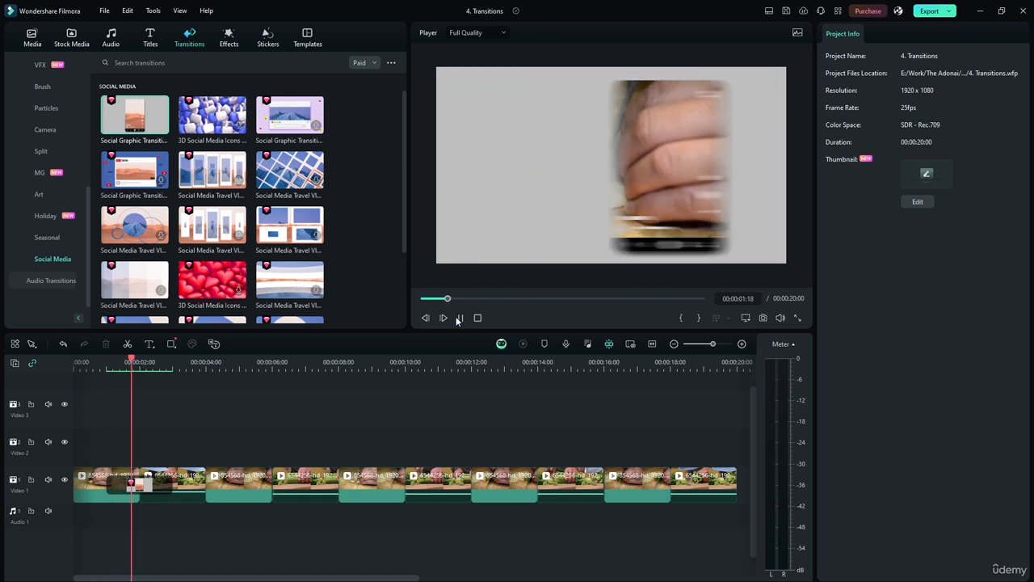
{"action": "left_click", "coordinate": [459, 319]}
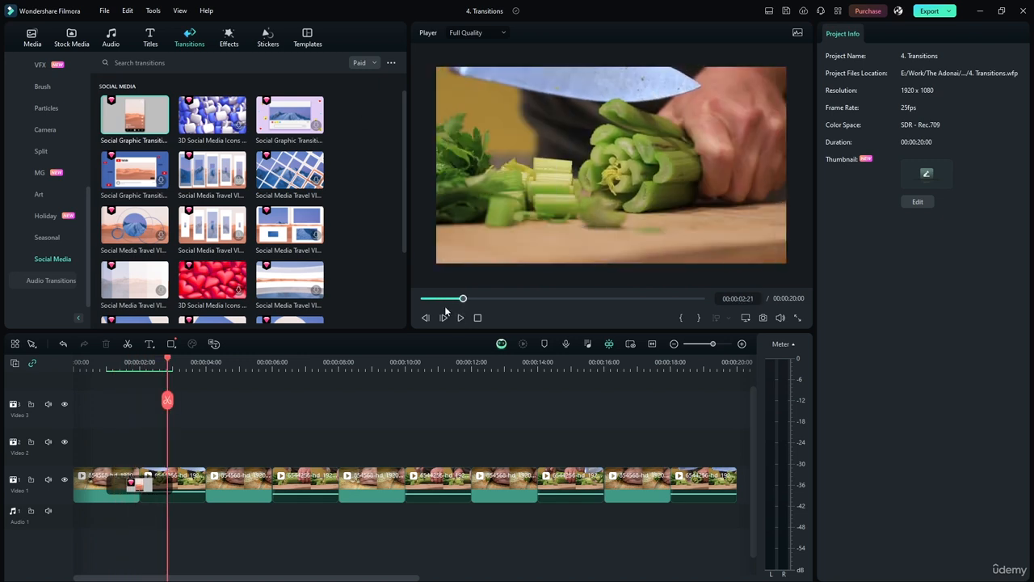
{"action": "left_click_drag", "start_coordinate": [167, 364], "coordinate": [73, 372]}
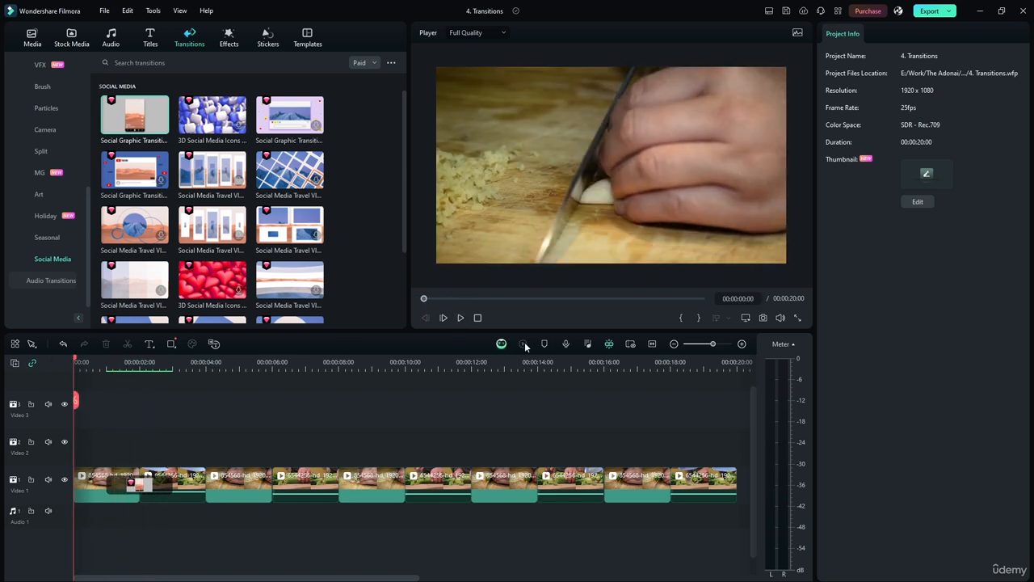
Play through the Social Graphic transition in stages, pausing partway through it and again in the third clip.
{"action": "left_click", "coordinate": [457, 318]}
{"action": "left_click", "coordinate": [456, 318]}
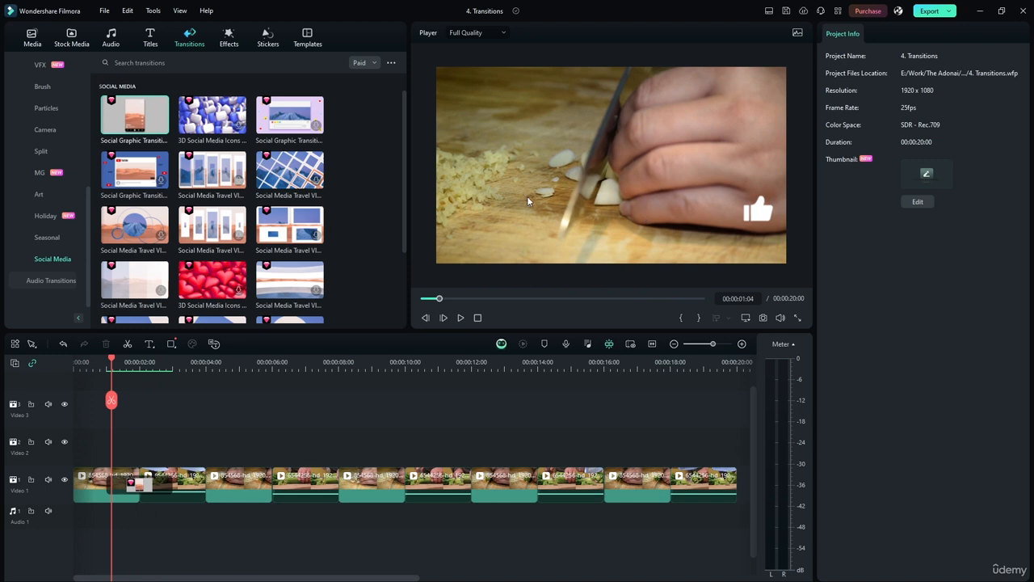
{"action": "left_click", "coordinate": [459, 317]}
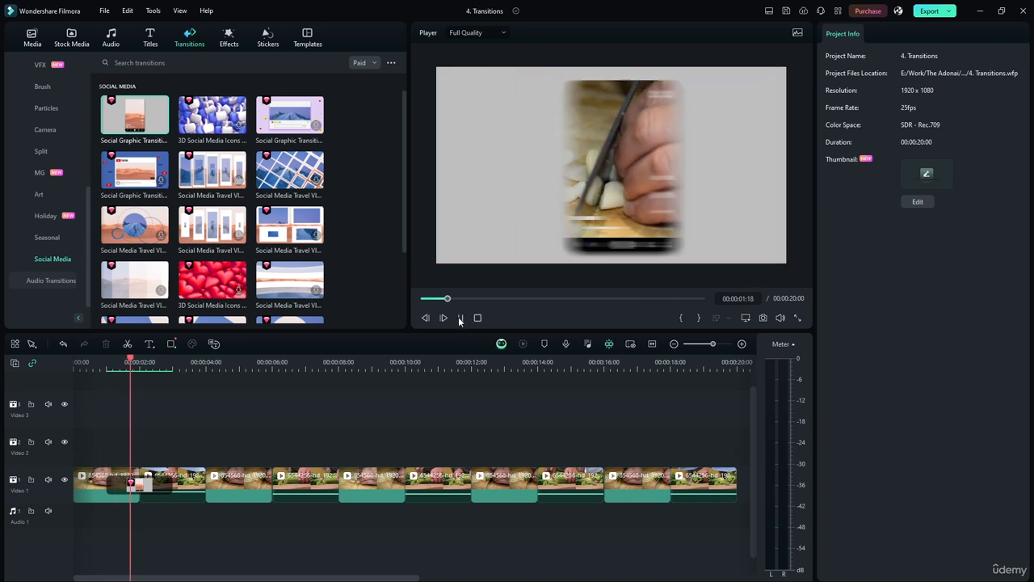
{"action": "left_click", "coordinate": [459, 317]}
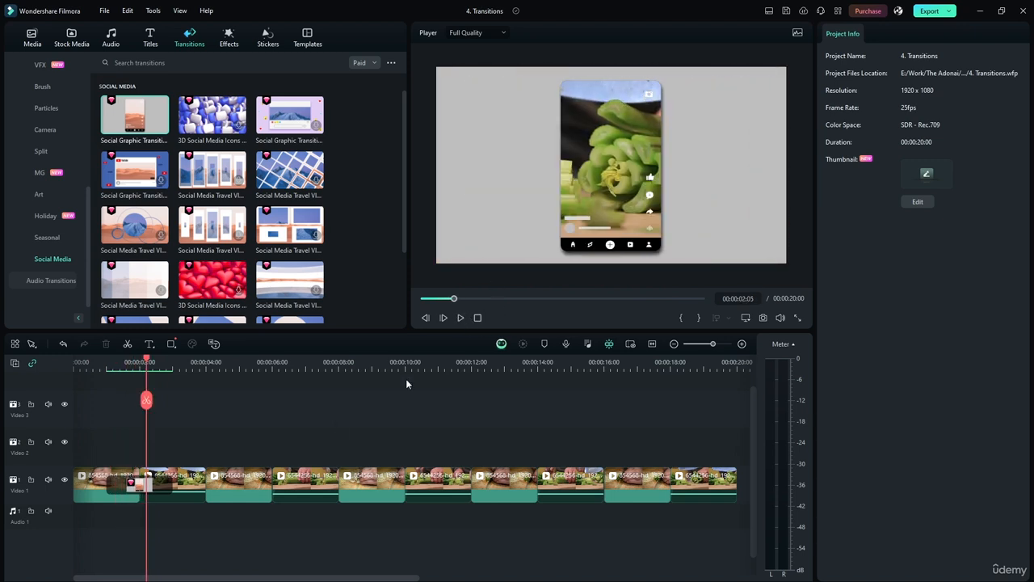
{"action": "left_click", "coordinate": [458, 319]}
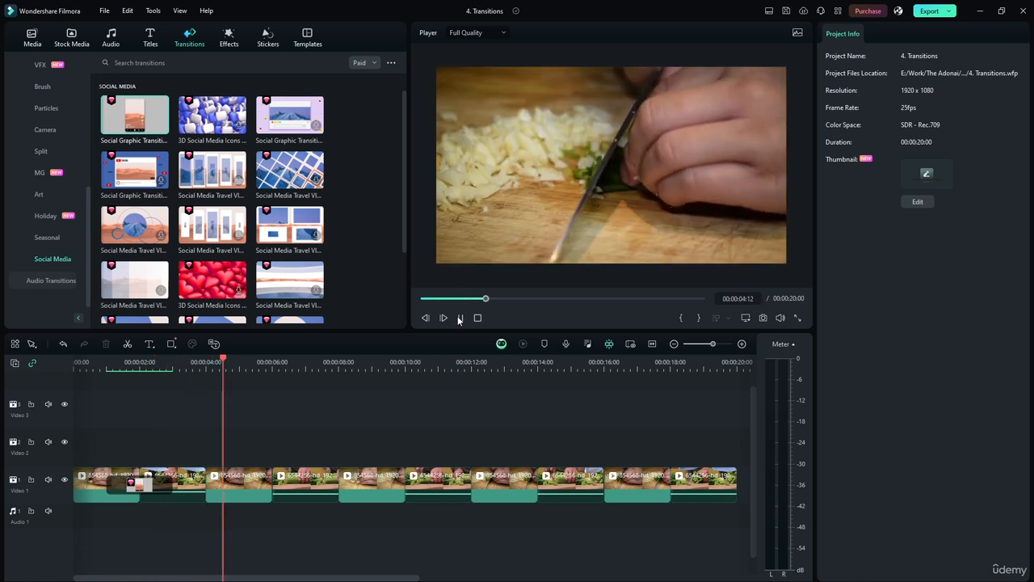
{"action": "left_click", "coordinate": [459, 318]}
Remove the Social Graphic transition from the first cut and return the playhead to the start.
{"action": "left_click", "coordinate": [131, 483]}
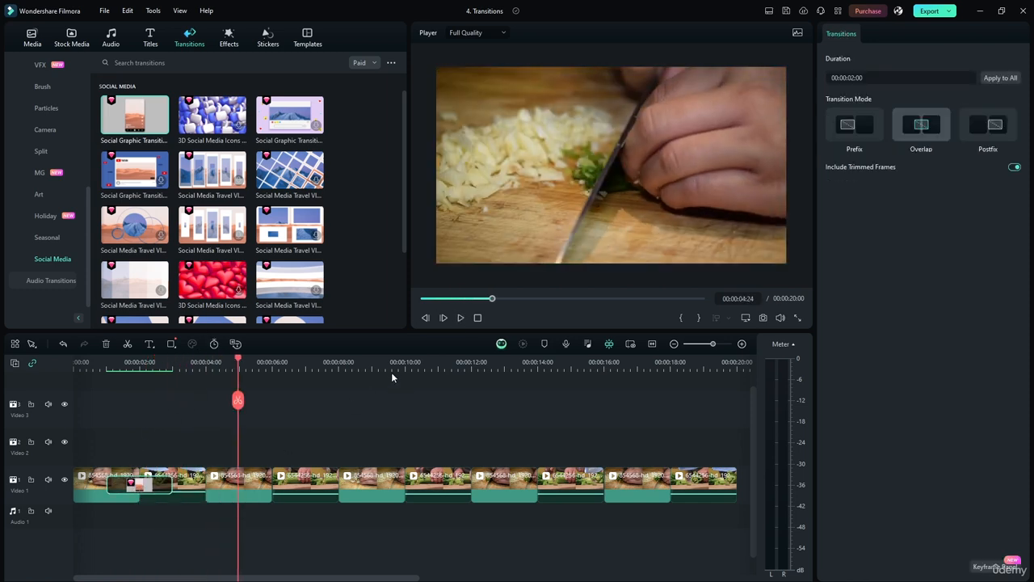
{"action": "left_click", "coordinate": [378, 400]}
{"action": "left_click_drag", "start_coordinate": [238, 363], "coordinate": [65, 361]}
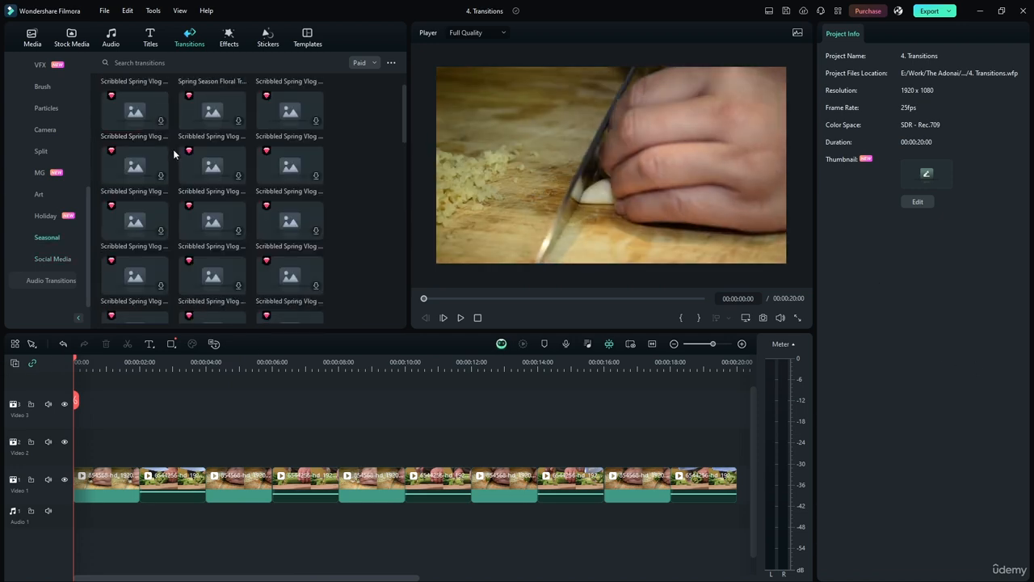
Open the Particles transitions and filter them to Free.
{"action": "scroll", "coordinate": [172, 153], "scroll_direction": "up", "scroll_amount": 1}
{"action": "left_click", "coordinate": [51, 107]}
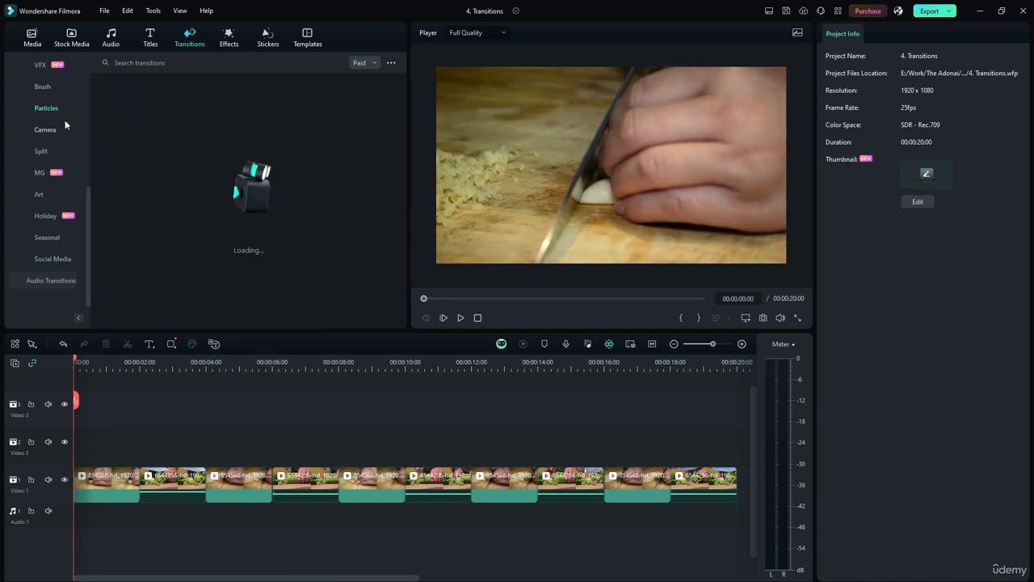
{"action": "left_click", "coordinate": [361, 63]}
{"action": "left_click", "coordinate": [360, 92]}
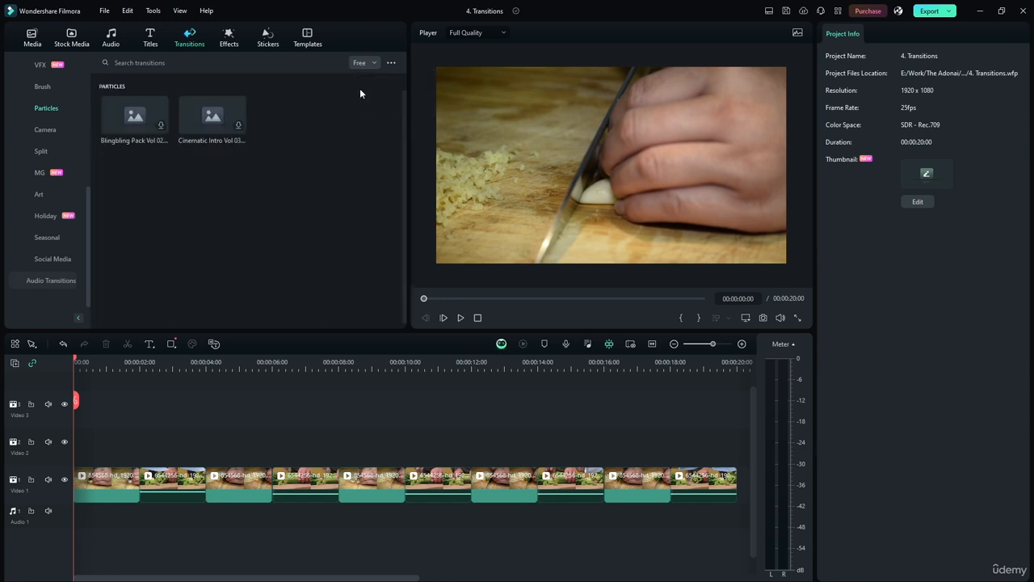
Preview free Trending transitions such as Warp Zoom 6, Blur Dissolve 1, Push Left and Col Split, and collapse the transition category list.
{"action": "scroll", "coordinate": [49, 205], "scroll_direction": "up", "scroll_amount": 5}
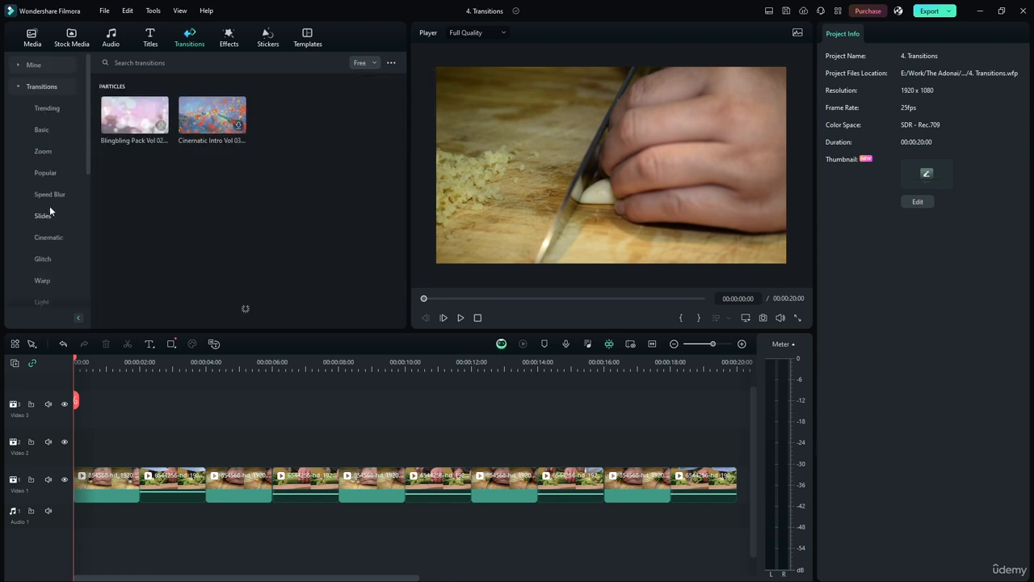
{"action": "left_click", "coordinate": [52, 111]}
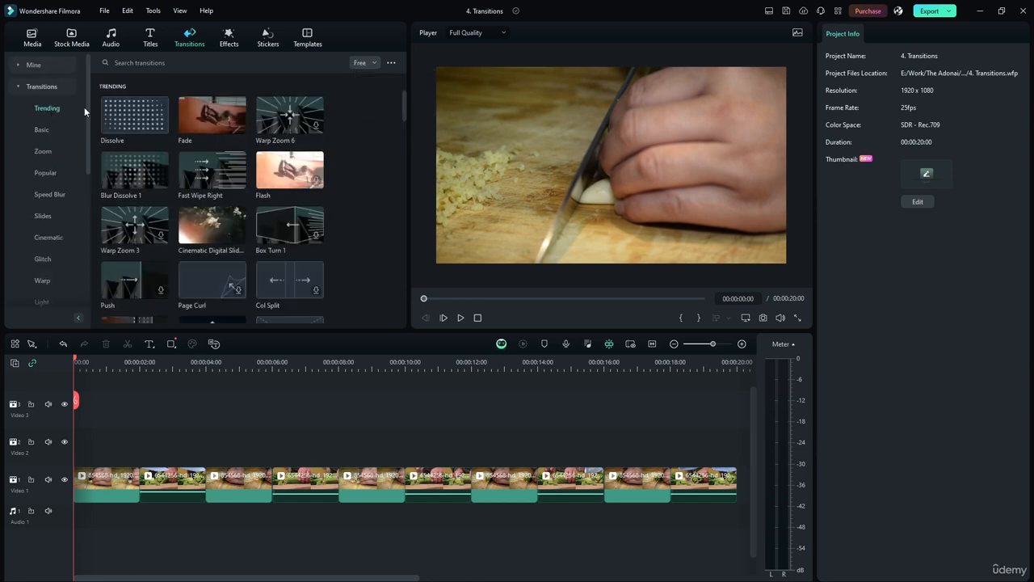
{"action": "left_click", "coordinate": [296, 125]}
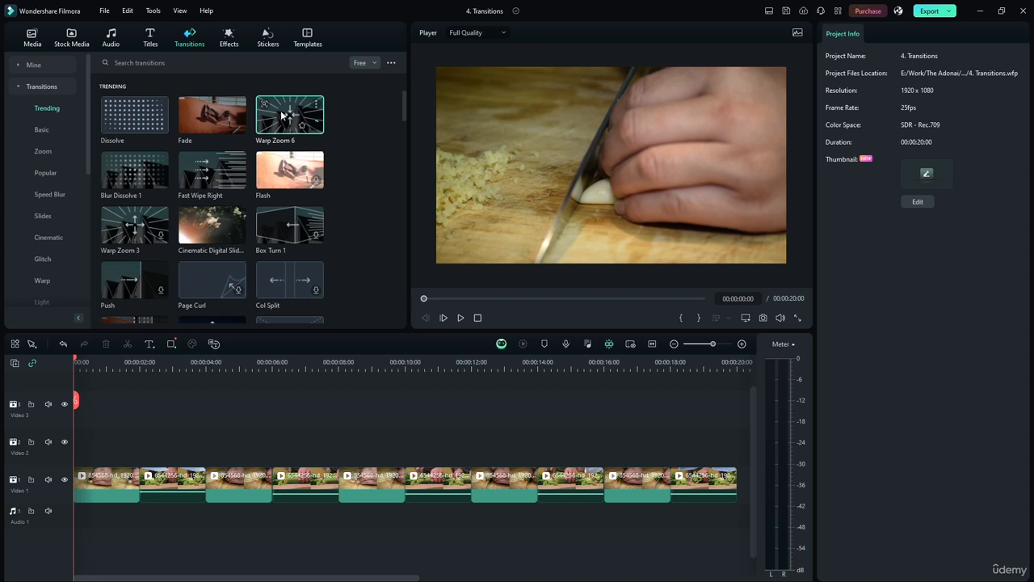
{"action": "left_click", "coordinate": [146, 174]}
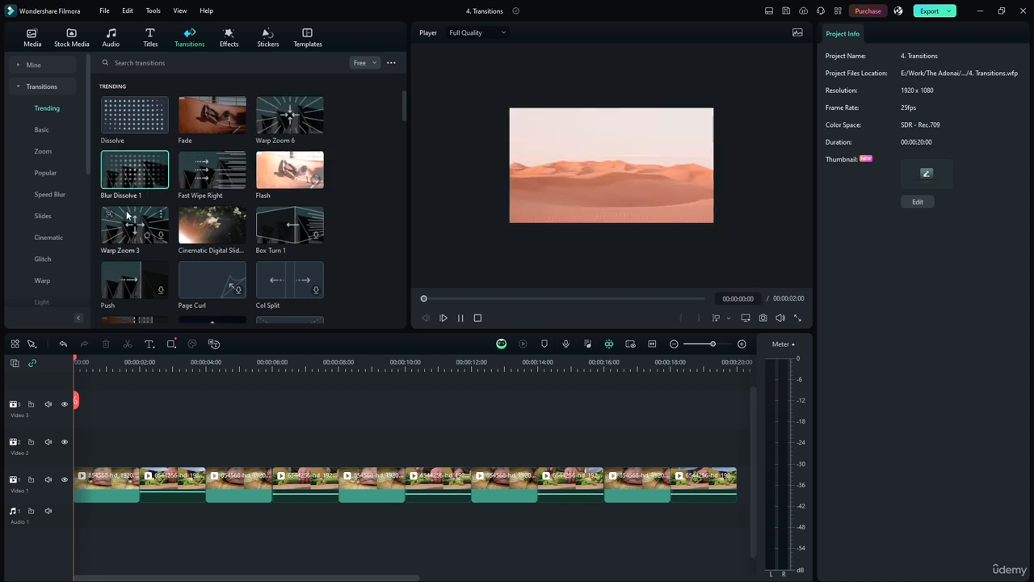
{"action": "left_click", "coordinate": [264, 279]}
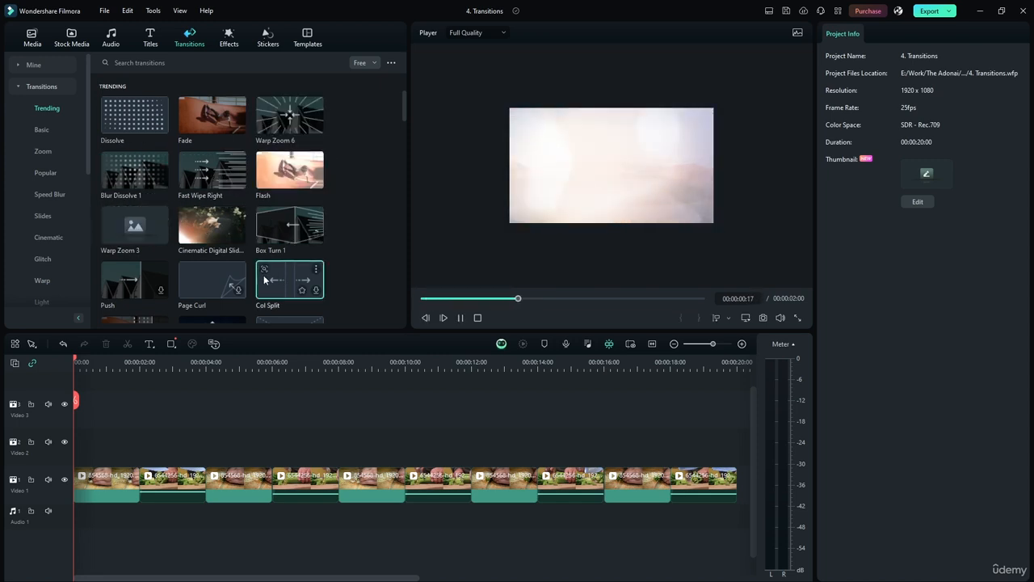
{"action": "left_click", "coordinate": [202, 272]}
{"action": "left_click", "coordinate": [121, 269]}
{"action": "scroll", "coordinate": [161, 226], "scroll_direction": "down", "scroll_amount": 5}
{"action": "left_click", "coordinate": [135, 184]}
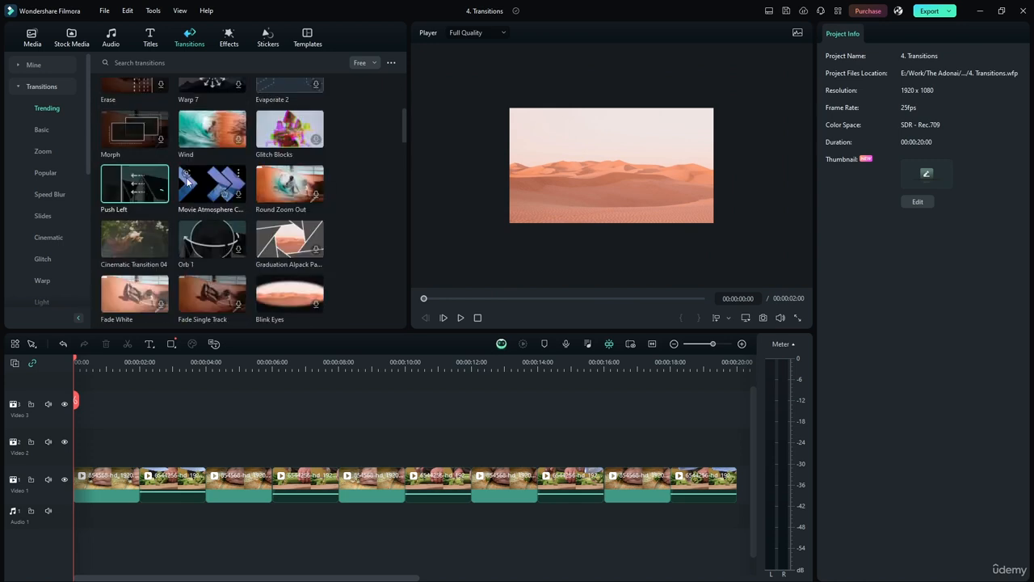
{"action": "left_click", "coordinate": [50, 85]}
{"action": "left_click", "coordinate": [259, 224]}
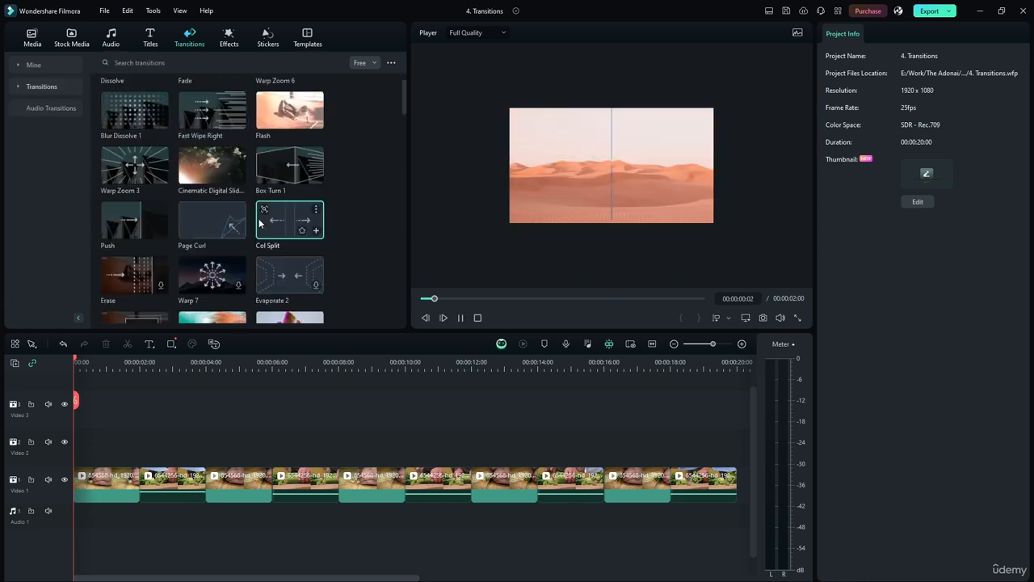
Add the free Orb 1 transition at the cut between the first and second clips and play through it.
{"action": "scroll", "coordinate": [260, 224], "scroll_direction": "down", "scroll_amount": 3}
{"action": "left_click", "coordinate": [211, 238]}
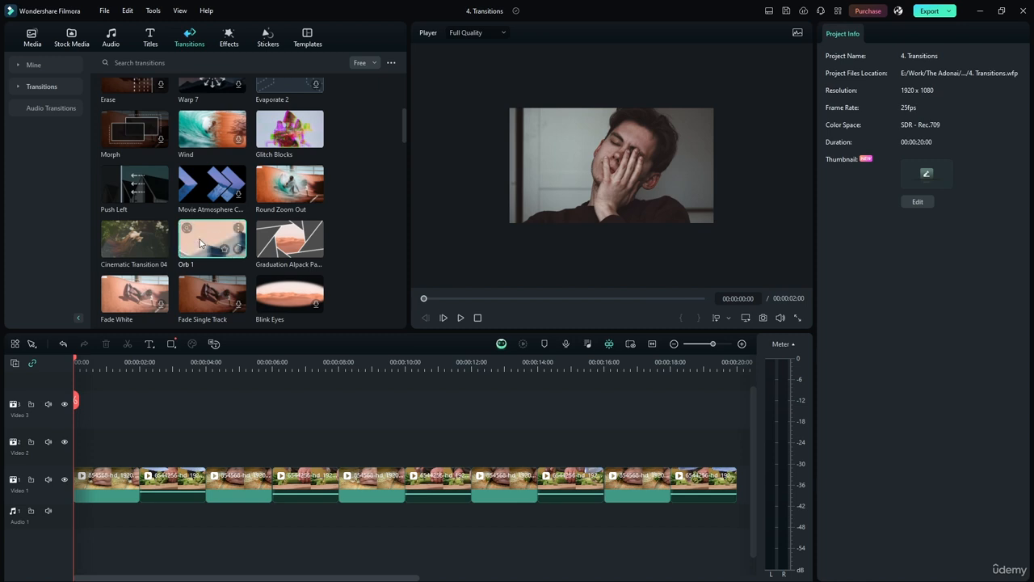
{"action": "left_click_drag", "start_coordinate": [207, 244], "coordinate": [136, 485]}
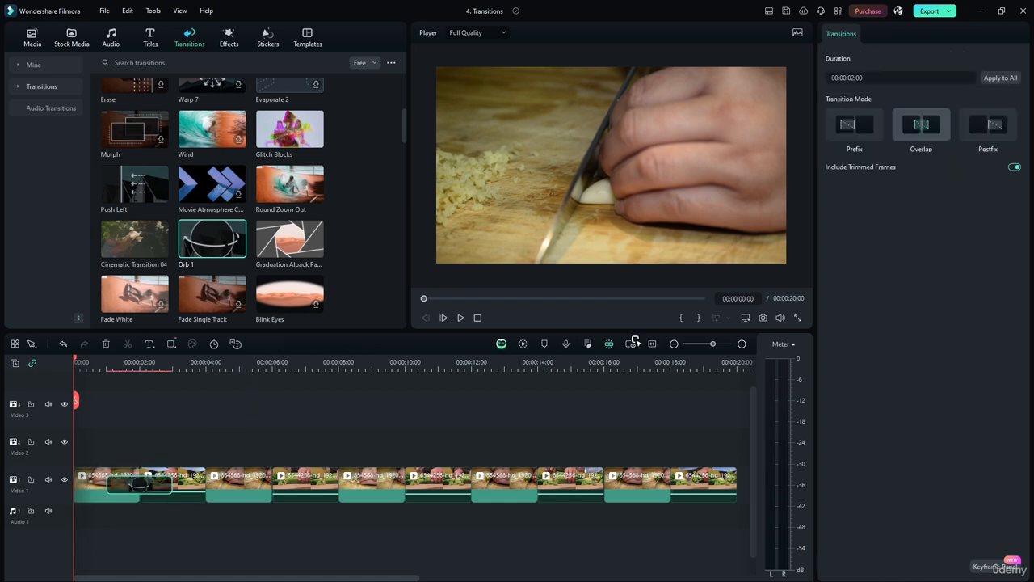
{"action": "left_click", "coordinate": [464, 321]}
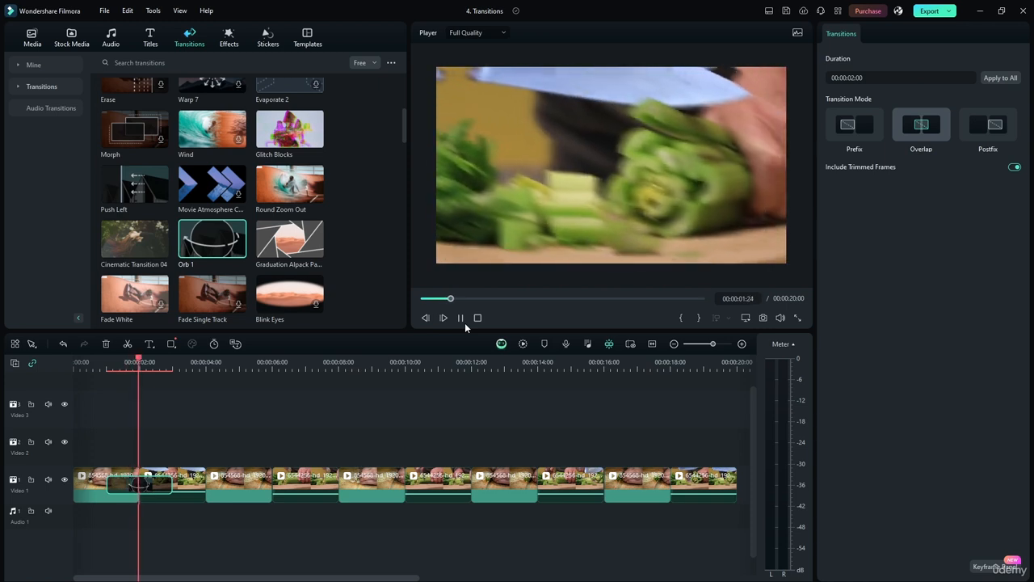
{"action": "left_click", "coordinate": [464, 321]}
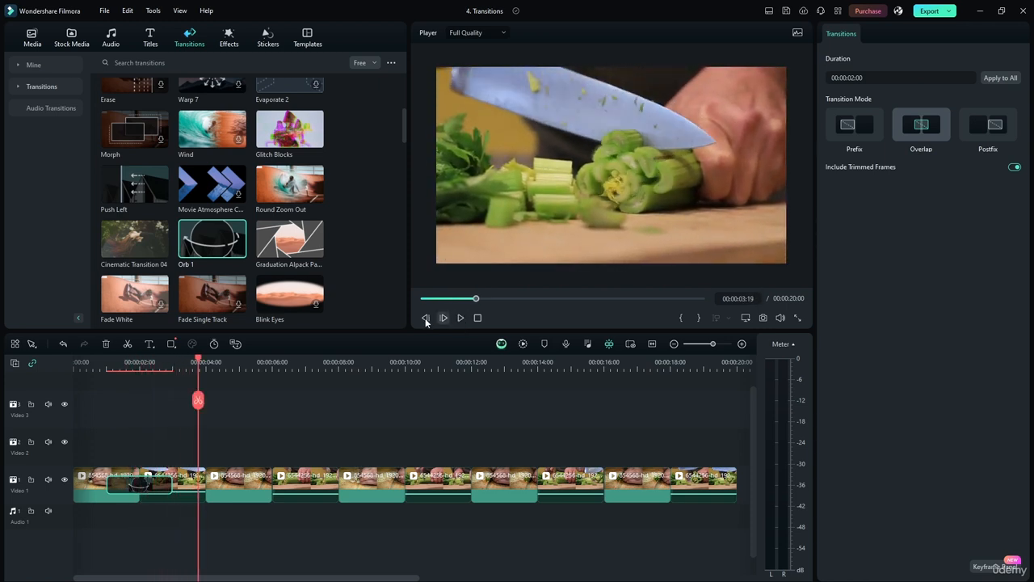
Set the Orb 1 transition's duration to 1 second, replay it from the start and return the playhead to the beginning.
{"action": "left_click", "coordinate": [848, 78]}
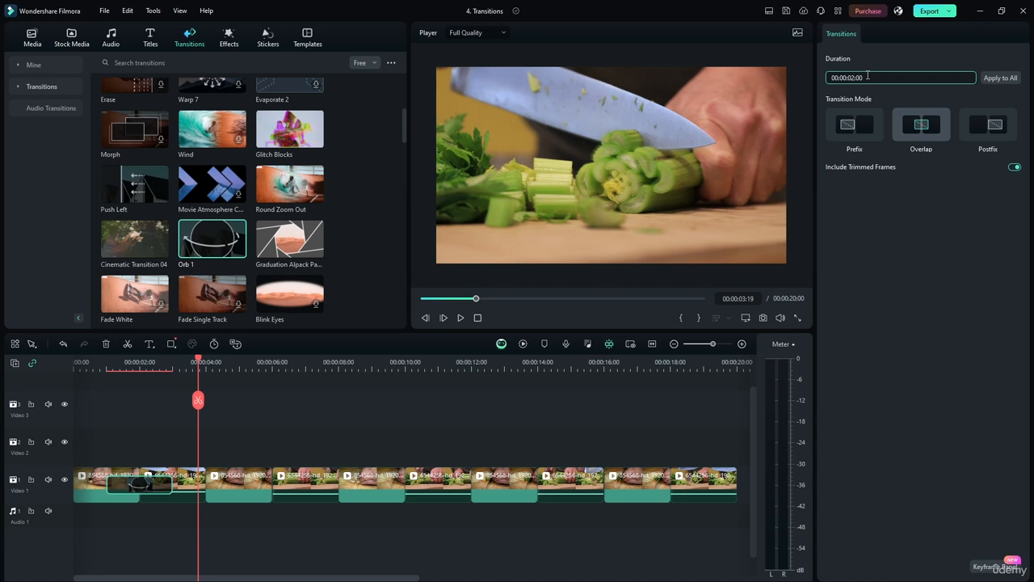
{"action": "key", "text": "Return"}
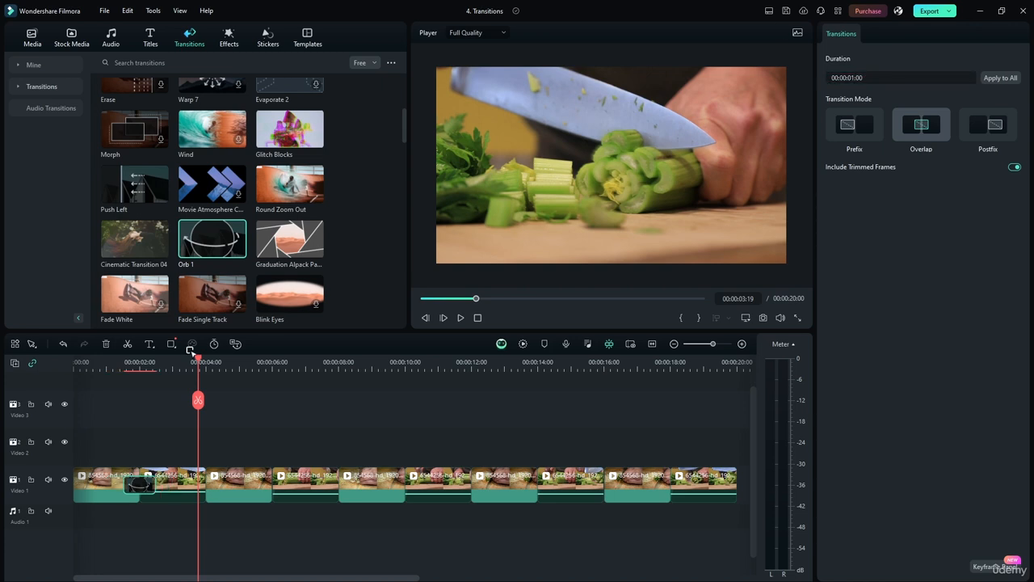
{"action": "key", "text": "Home"}
{"action": "left_click", "coordinate": [460, 317]}
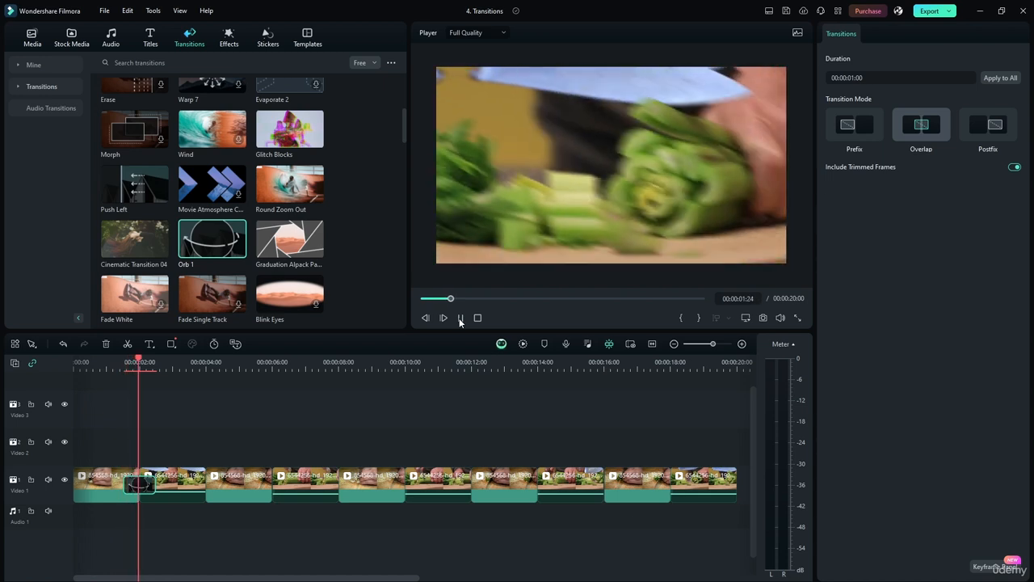
{"action": "left_click", "coordinate": [460, 317]}
{"action": "key", "text": "Home"}
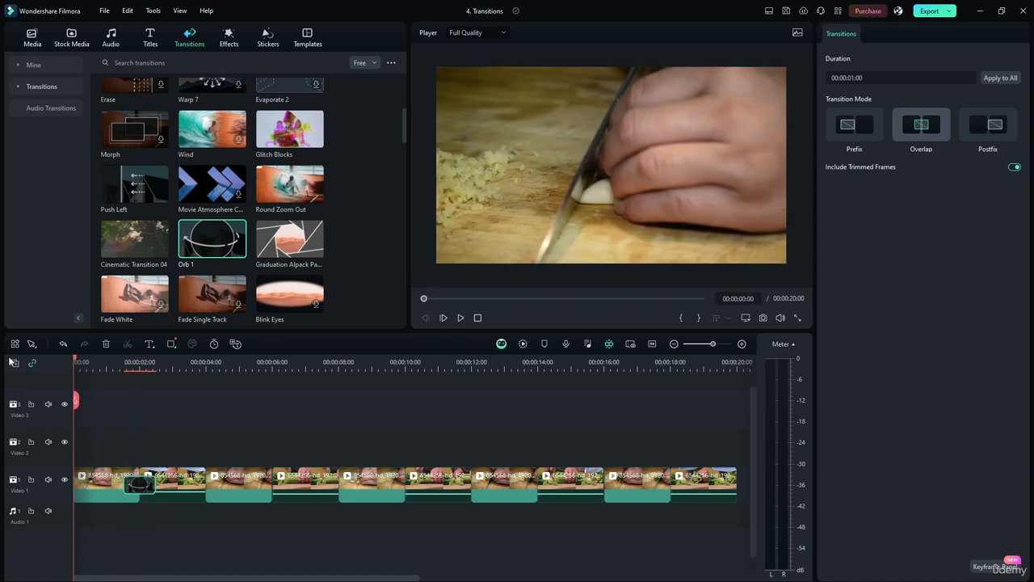
Add the striped Shape Transitions Pack transition at the second cut and set its duration to 1 second.
{"action": "scroll", "coordinate": [139, 275], "scroll_direction": "down", "scroll_amount": 3}
{"action": "scroll", "coordinate": [182, 225], "scroll_direction": "up", "scroll_amount": 3}
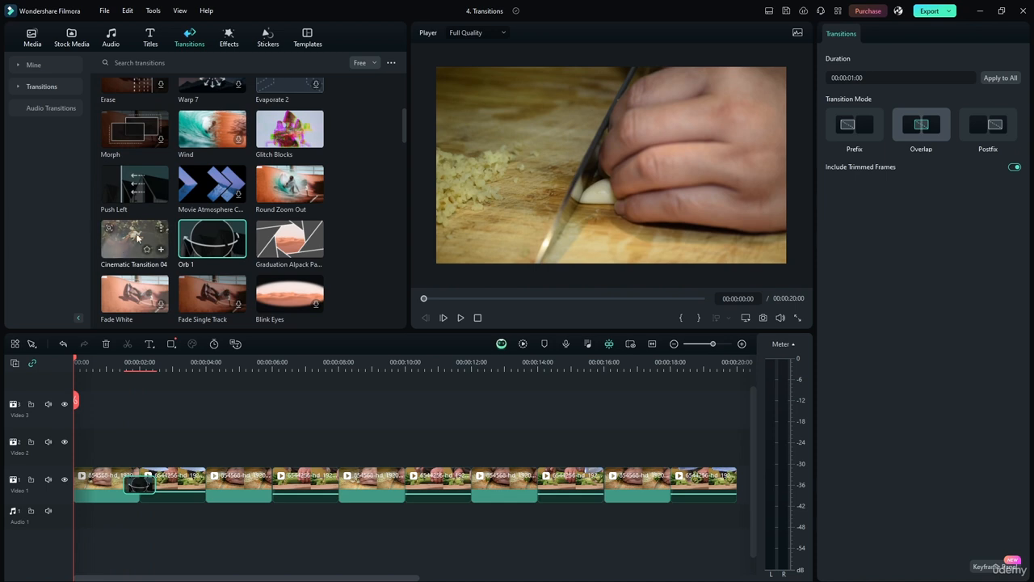
{"action": "left_click_drag", "start_coordinate": [402, 129], "coordinate": [401, 163]}
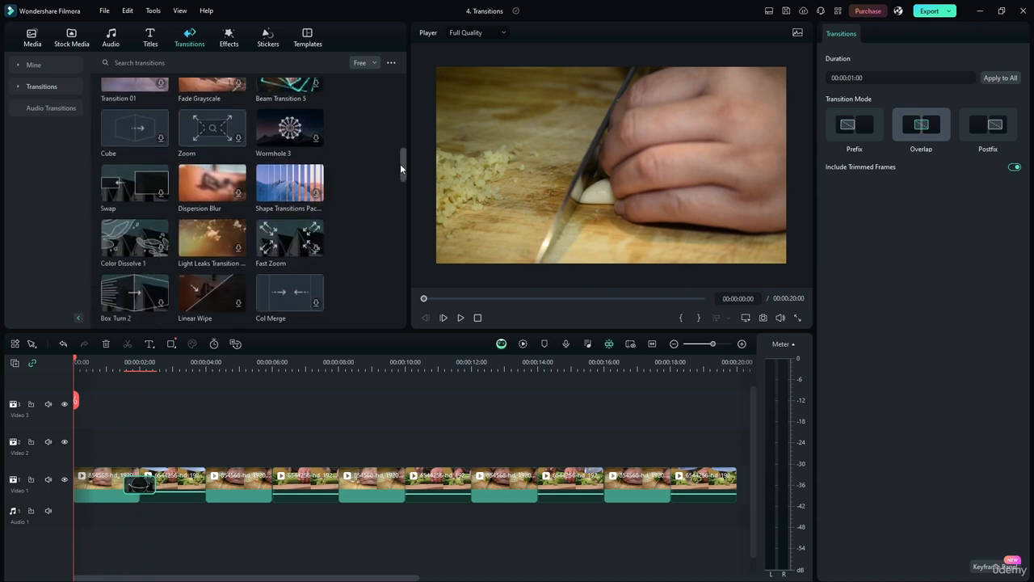
{"action": "left_click_drag", "start_coordinate": [289, 182], "coordinate": [221, 478]}
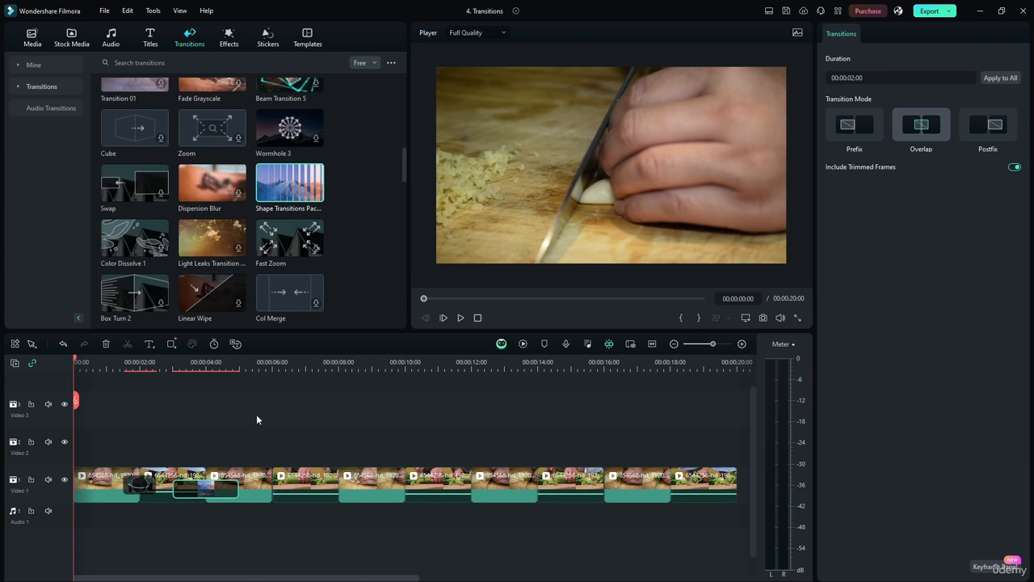
{"action": "left_click", "coordinate": [859, 78]}
{"action": "type", "text": "1"}
{"action": "key", "text": "Return"}
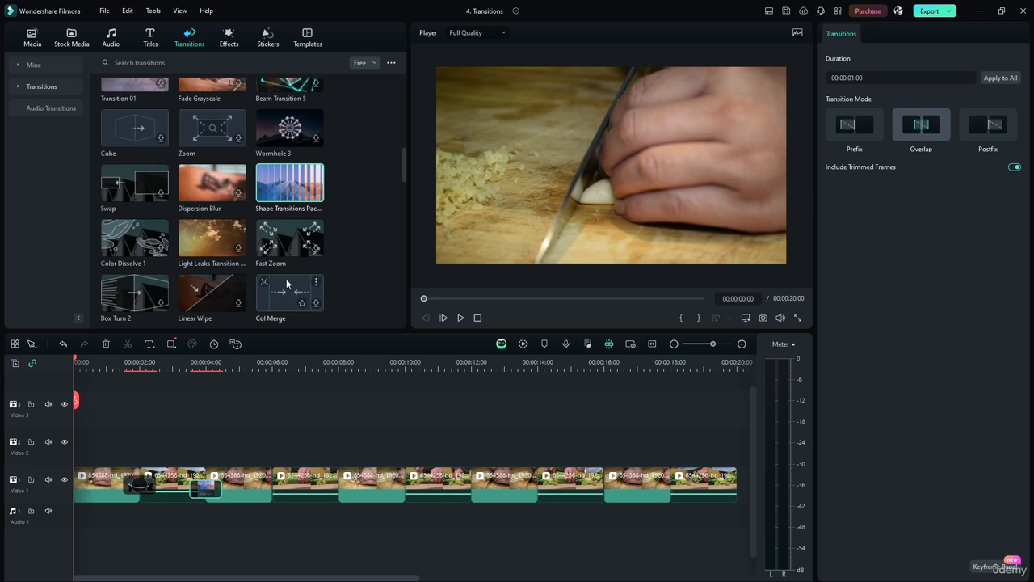
Play through the second cut's transition from shortly before it and return the playhead to the start.
{"action": "left_click_drag", "start_coordinate": [180, 369], "coordinate": [181, 367]}
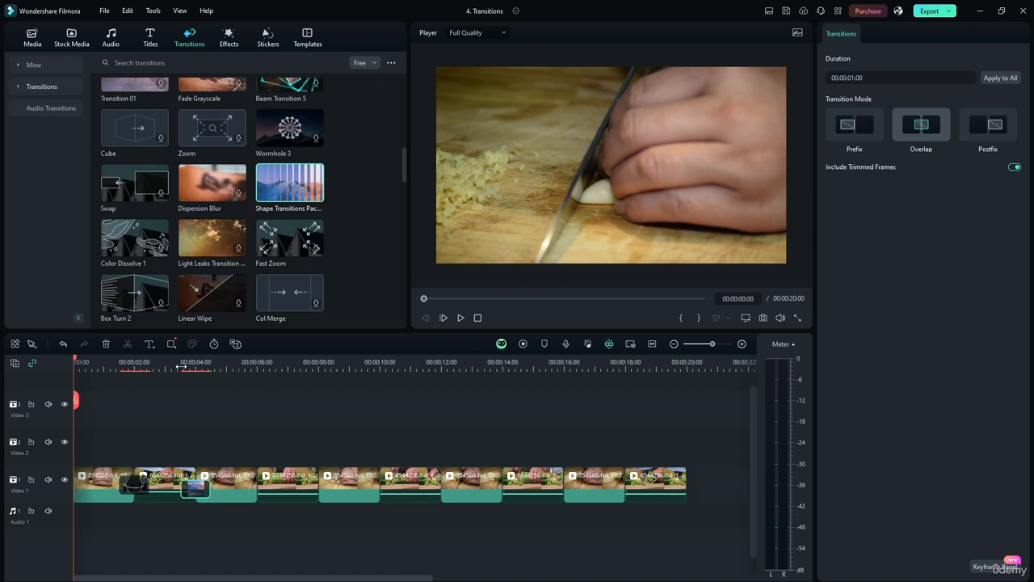
{"action": "left_click", "coordinate": [171, 367]}
{"action": "left_click", "coordinate": [458, 319]}
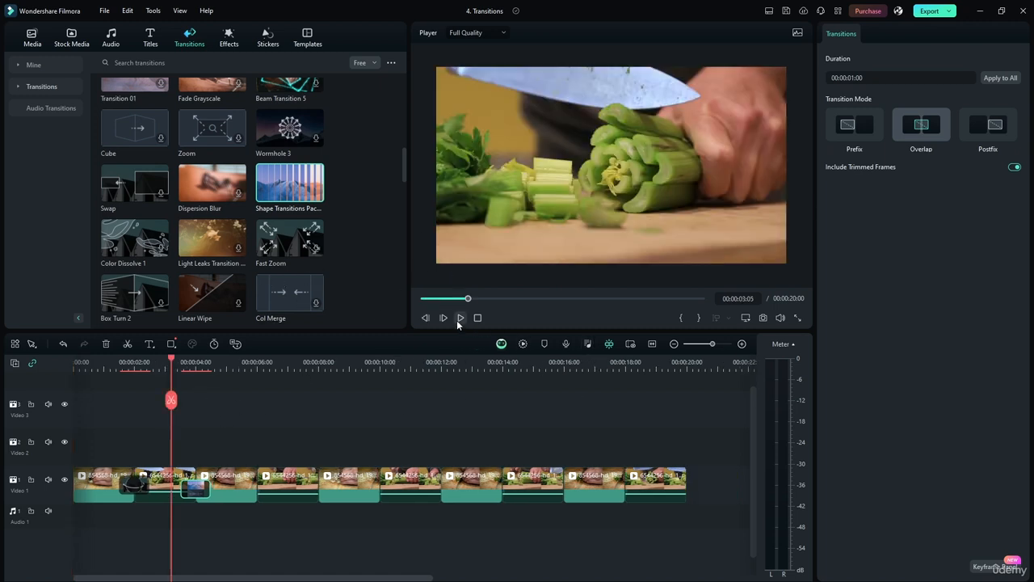
{"action": "left_click", "coordinate": [458, 318]}
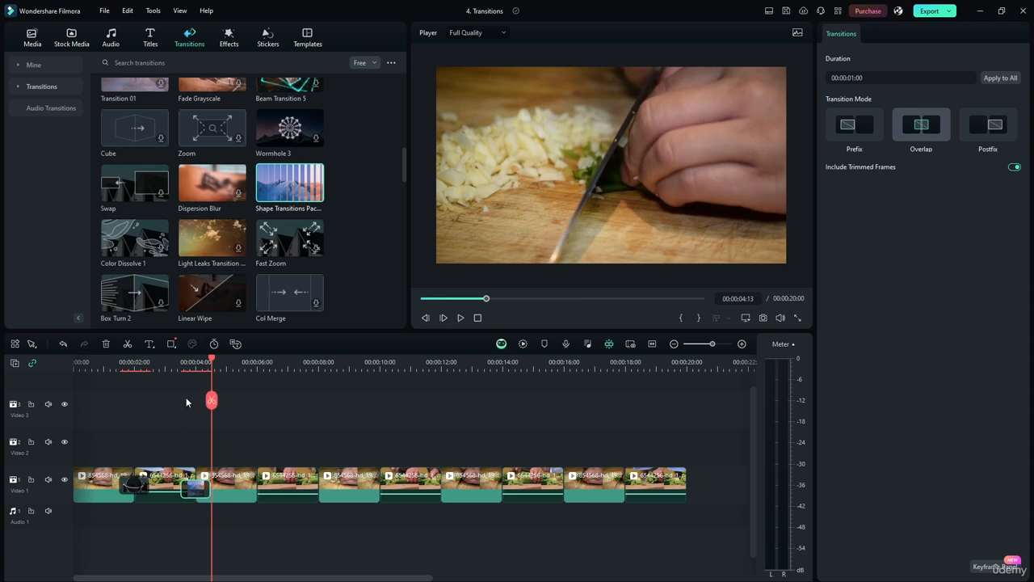
{"action": "left_click_drag", "start_coordinate": [210, 361], "coordinate": [50, 362]}
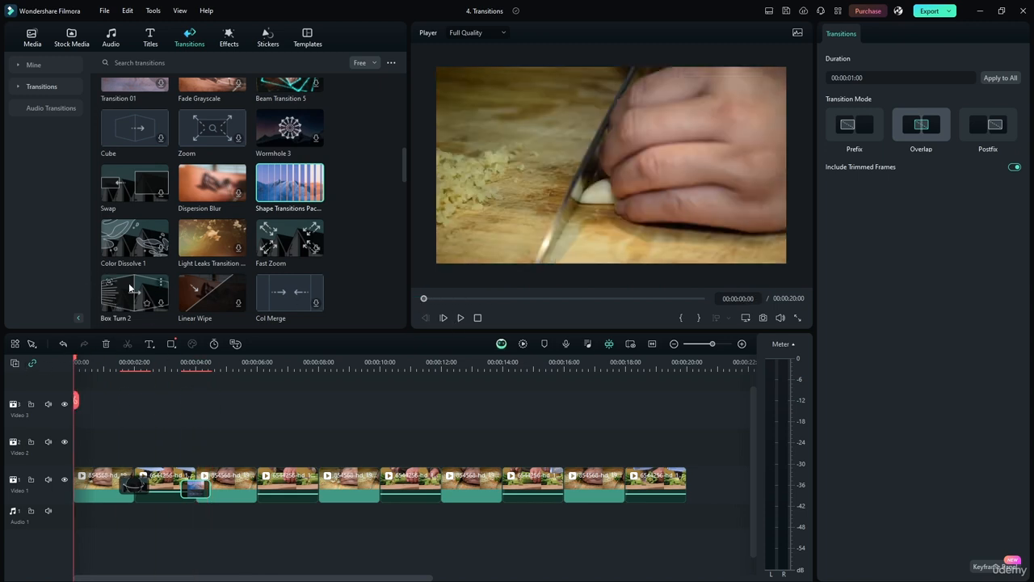
Add the Box Turn 2 transition at the third cut with a 1-second duration, and check the second cut's transition settings.
{"action": "left_click_drag", "start_coordinate": [131, 295], "coordinate": [255, 486]}
{"action": "left_click", "coordinate": [236, 487]}
{"action": "left_click_drag", "start_coordinate": [131, 305], "coordinate": [250, 486]}
{"action": "left_click", "coordinate": [250, 486]}
{"action": "left_click", "coordinate": [857, 78]}
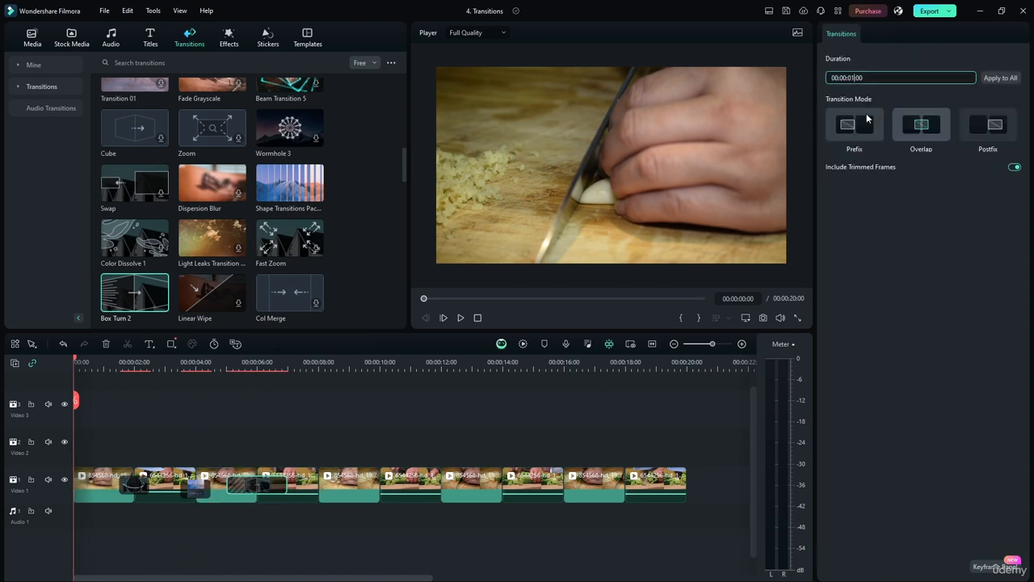
{"action": "left_click", "coordinate": [246, 417]}
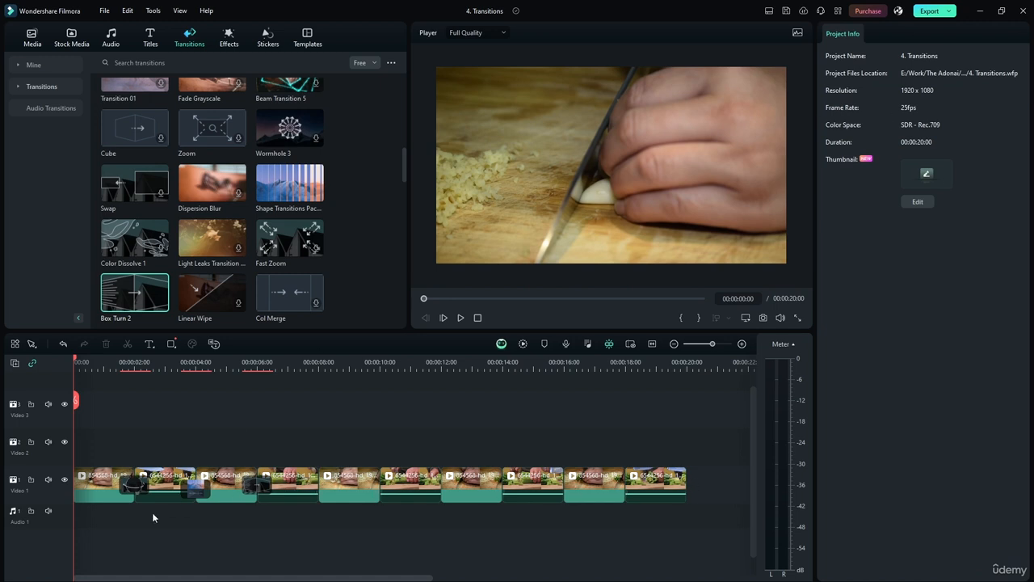
{"action": "left_click", "coordinate": [194, 485]}
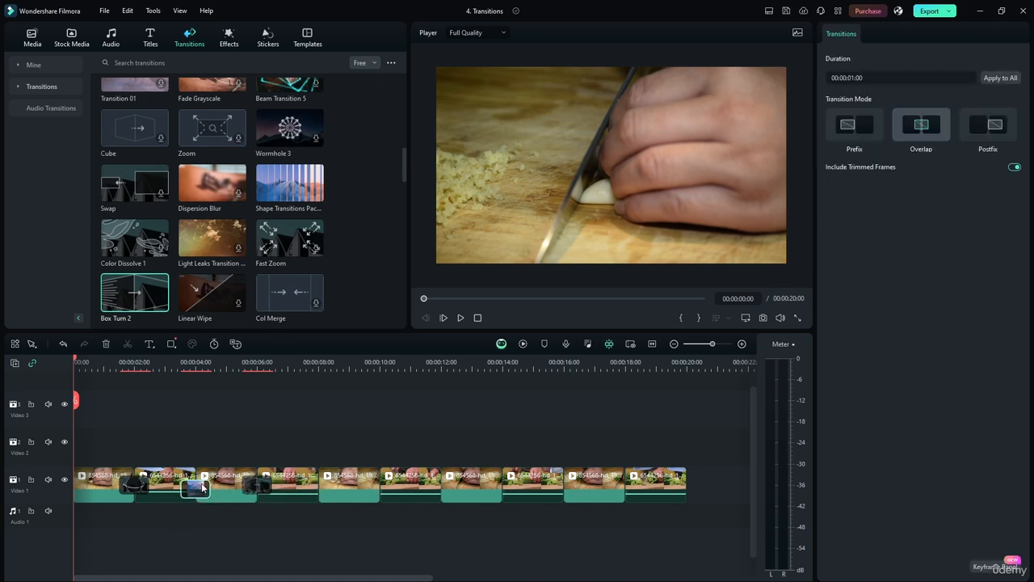
{"action": "left_click", "coordinate": [337, 421]}
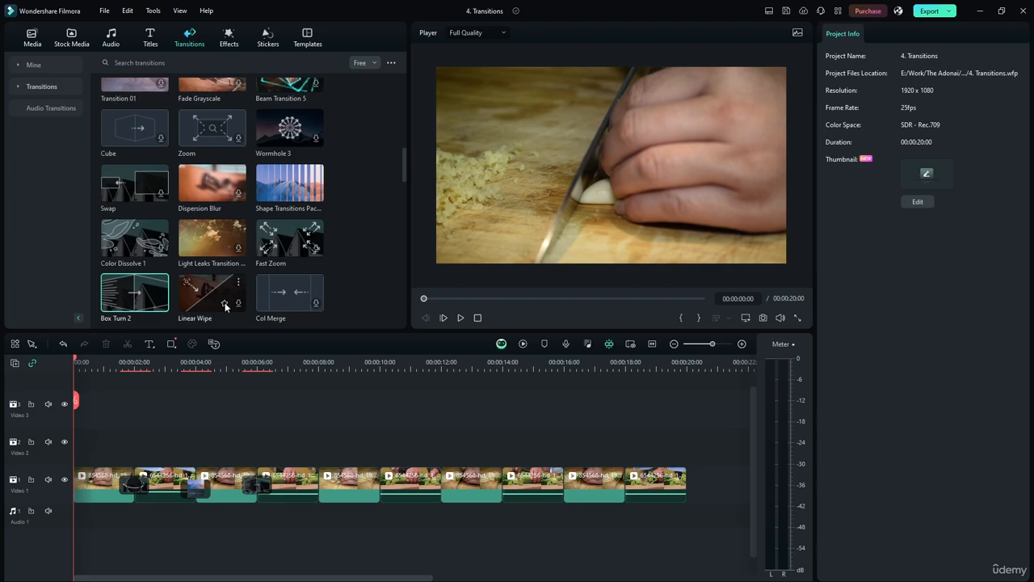
Add Linear Wipe at the fourth cut, Simple Roll 3 at the fifth and Fast Flip at the sixth.
{"action": "left_click_drag", "start_coordinate": [218, 297], "coordinate": [323, 484]}
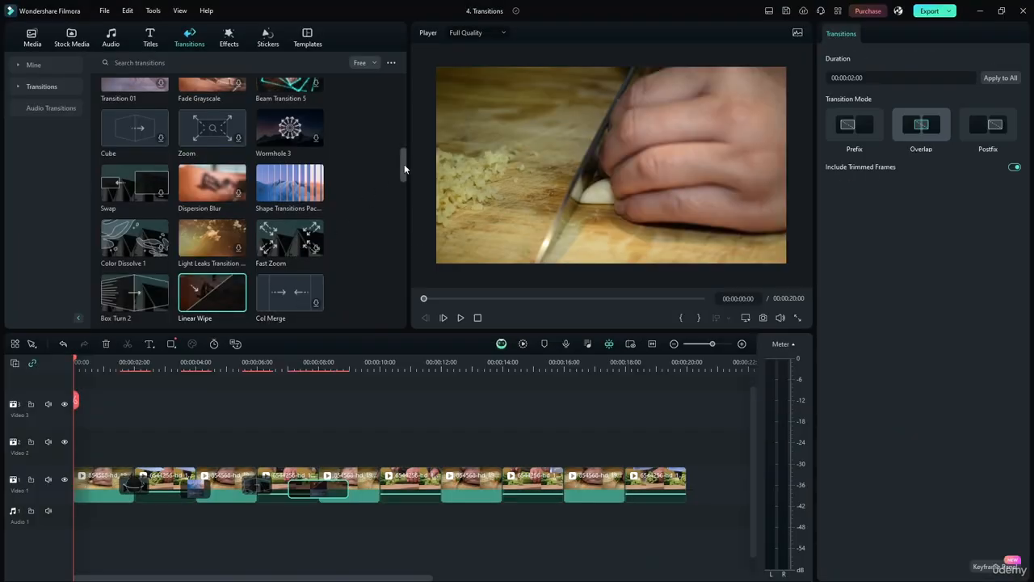
{"action": "left_click_drag", "start_coordinate": [404, 165], "coordinate": [399, 205]}
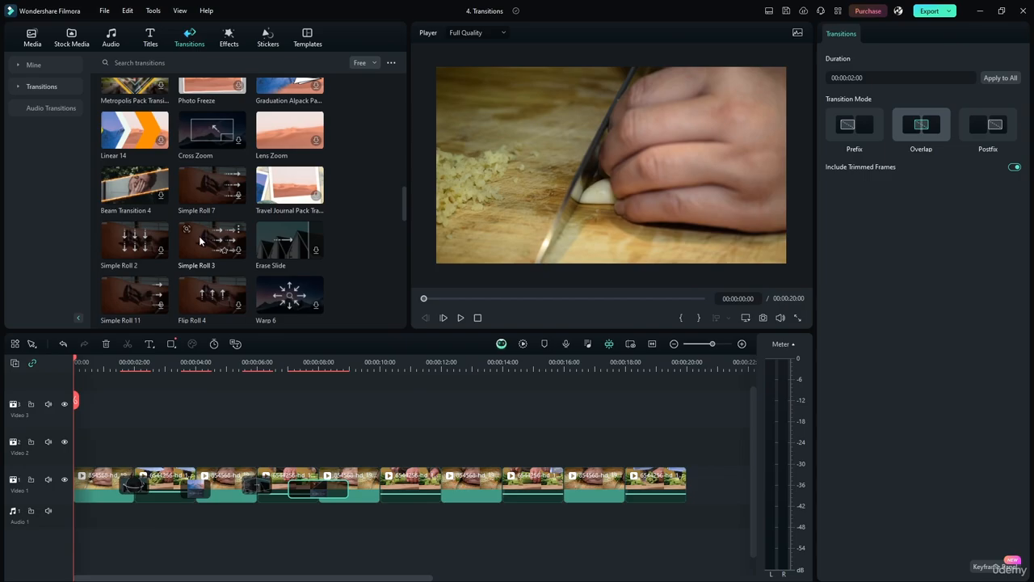
{"action": "left_click_drag", "start_coordinate": [202, 241], "coordinate": [380, 485]}
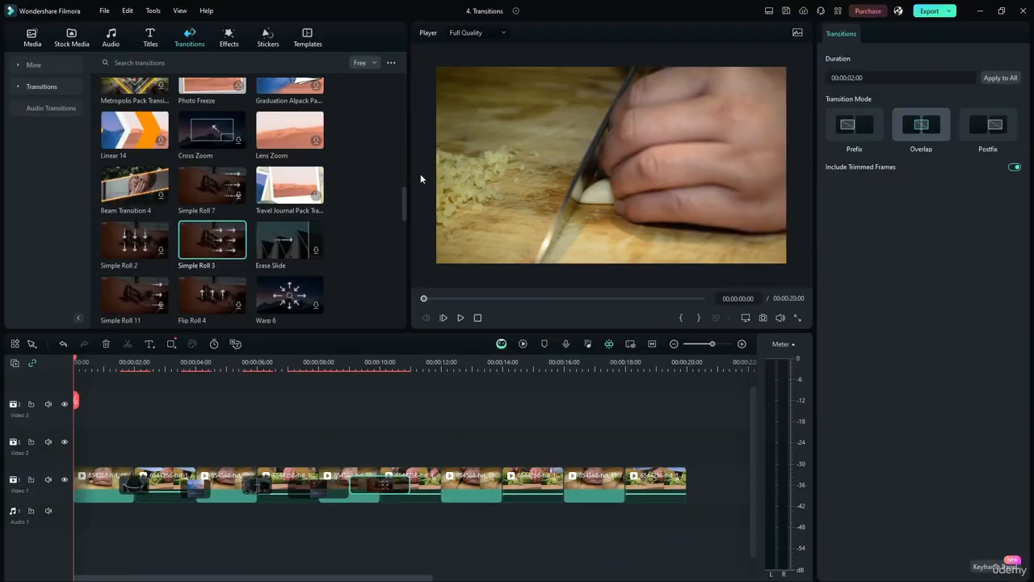
{"action": "left_click_drag", "start_coordinate": [402, 203], "coordinate": [389, 244]}
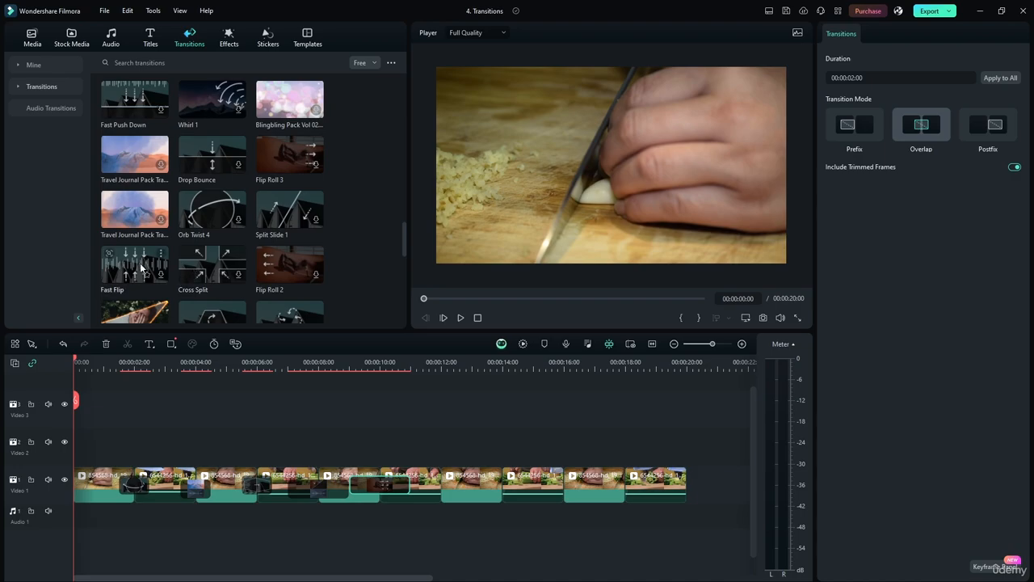
{"action": "left_click_drag", "start_coordinate": [126, 272], "coordinate": [441, 483]}
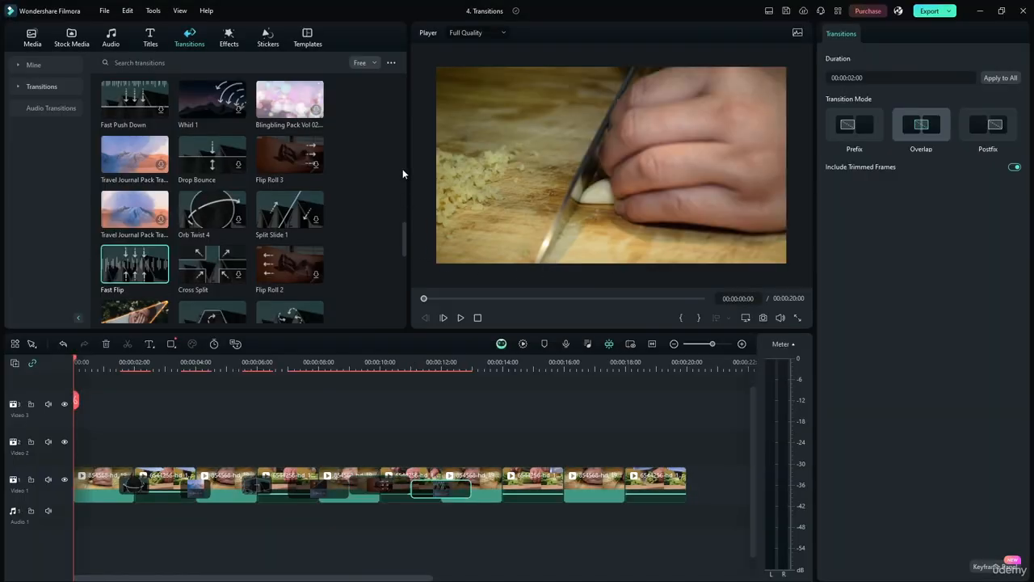
Add Beam Transition 2 at the seventh cut, Warp Zoom 1 at the eighth and Diamond Zoom In at the ninth.
{"action": "scroll", "coordinate": [404, 242], "scroll_direction": "down", "scroll_amount": 3}
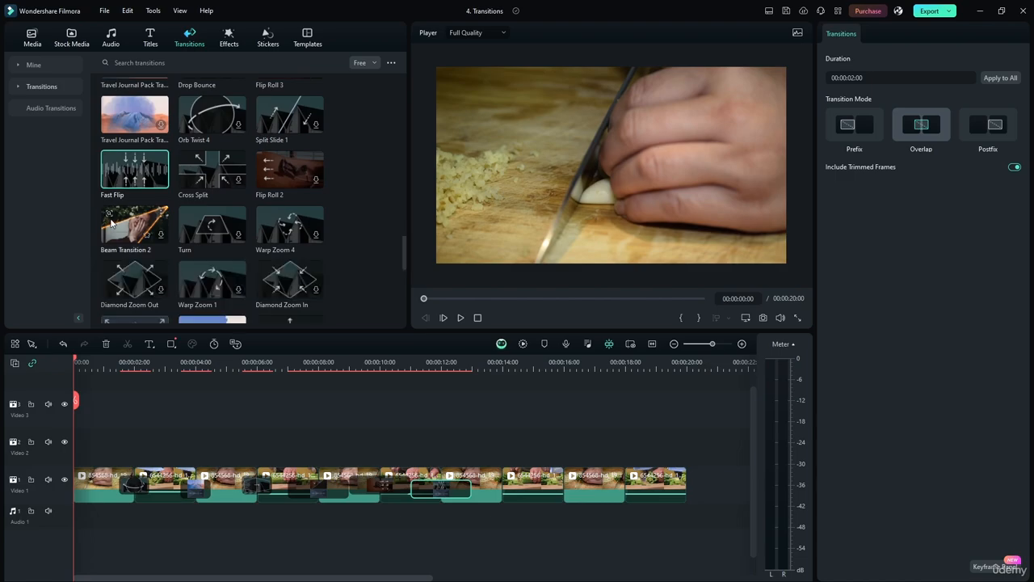
{"action": "left_click_drag", "start_coordinate": [121, 228], "coordinate": [489, 479]}
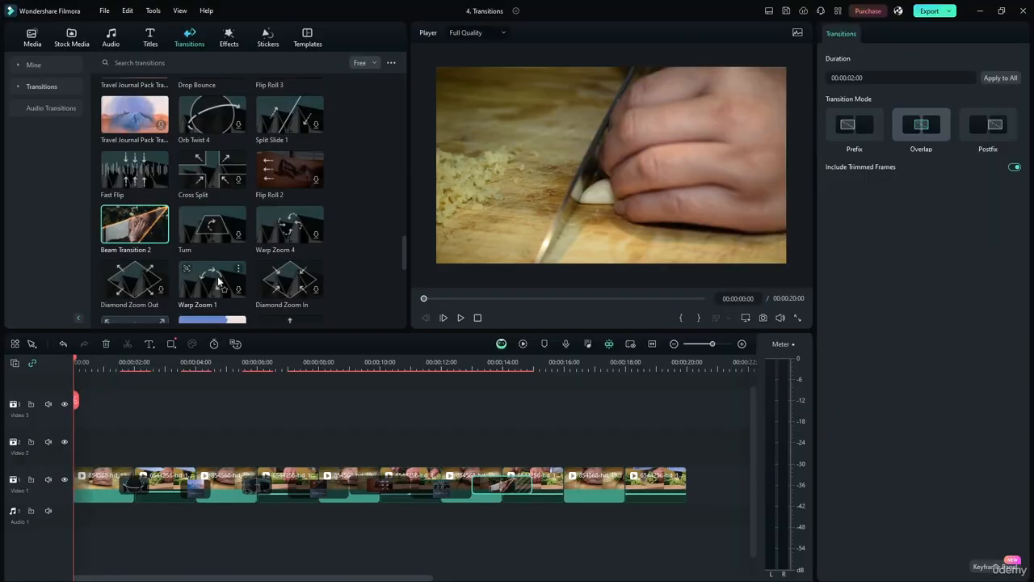
{"action": "left_click_drag", "start_coordinate": [218, 279], "coordinate": [553, 483]}
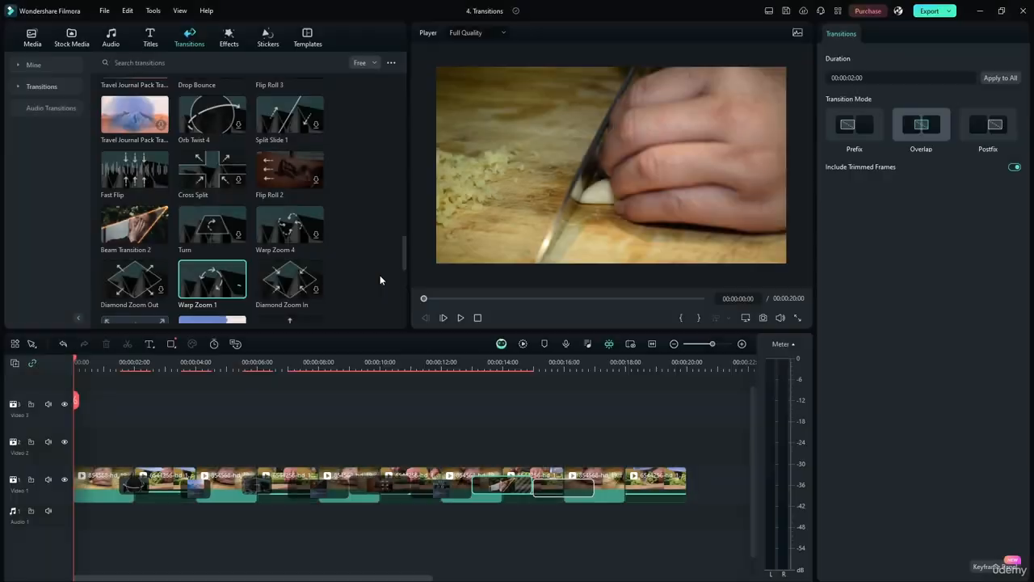
{"action": "left_click_drag", "start_coordinate": [291, 279], "coordinate": [639, 482]}
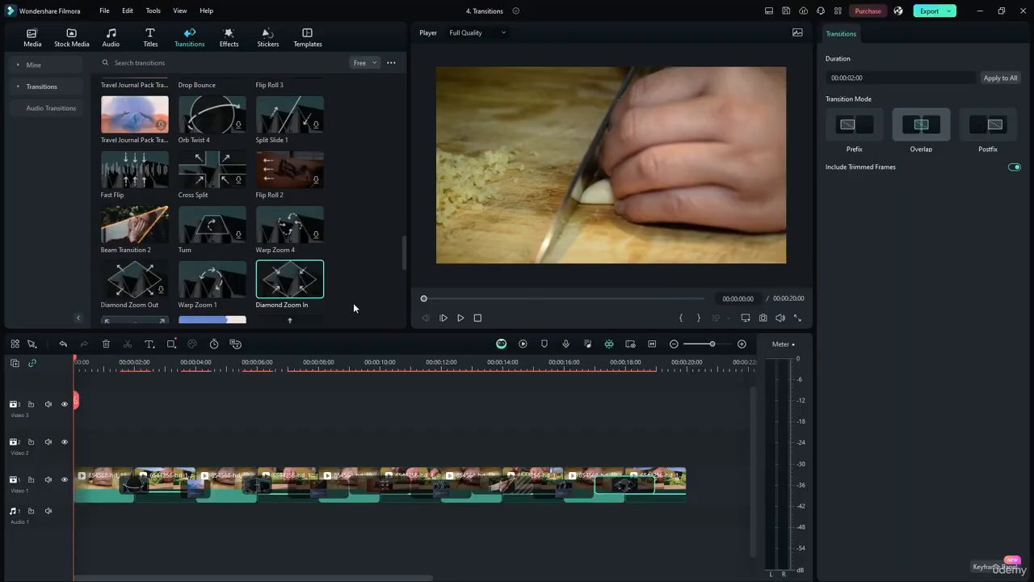
Set the Diamond Zoom In duration to 1 second, apply it to all transitions and render the timeline preview.
{"action": "left_click", "coordinate": [858, 78]}
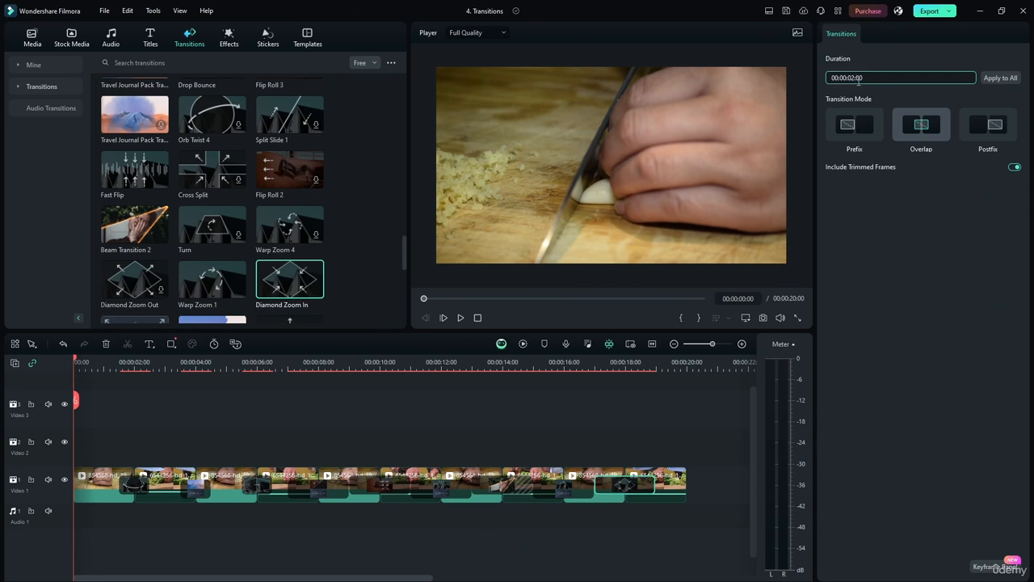
{"action": "key", "text": "BackSpace"}
{"action": "type", "text": "1"}
{"action": "left_click", "coordinate": [1002, 78]}
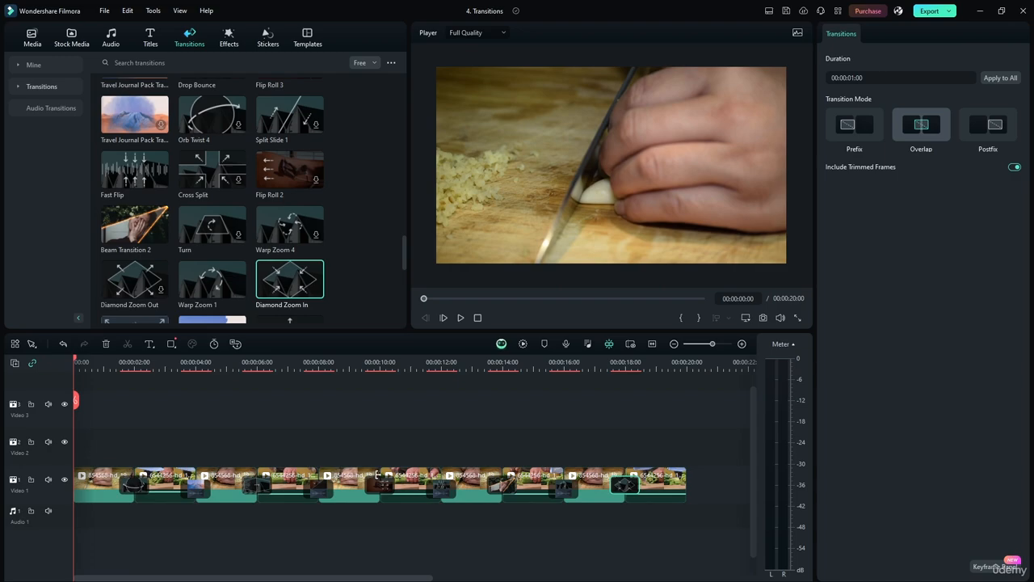
{"action": "left_click", "coordinate": [524, 344]}
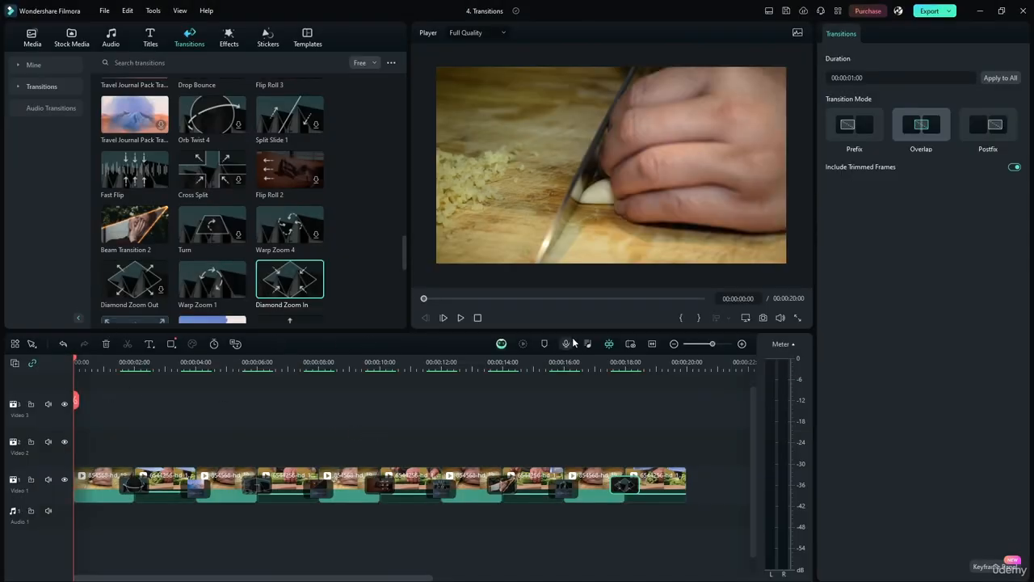
Play through the rendered transitions, return the playhead to the start and expand the transition category list.
{"action": "left_click", "coordinate": [459, 317]}
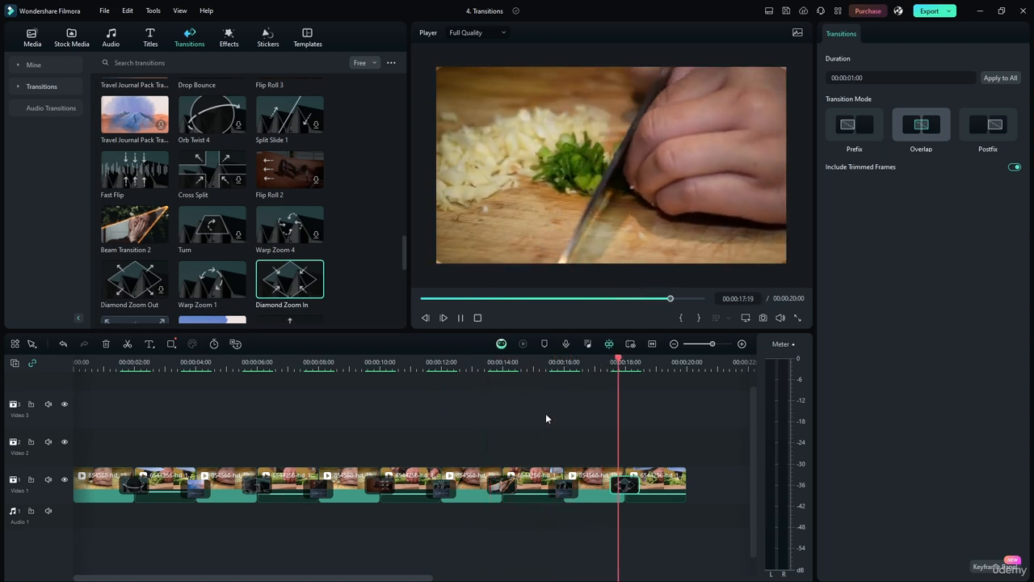
{"action": "left_click", "coordinate": [459, 318]}
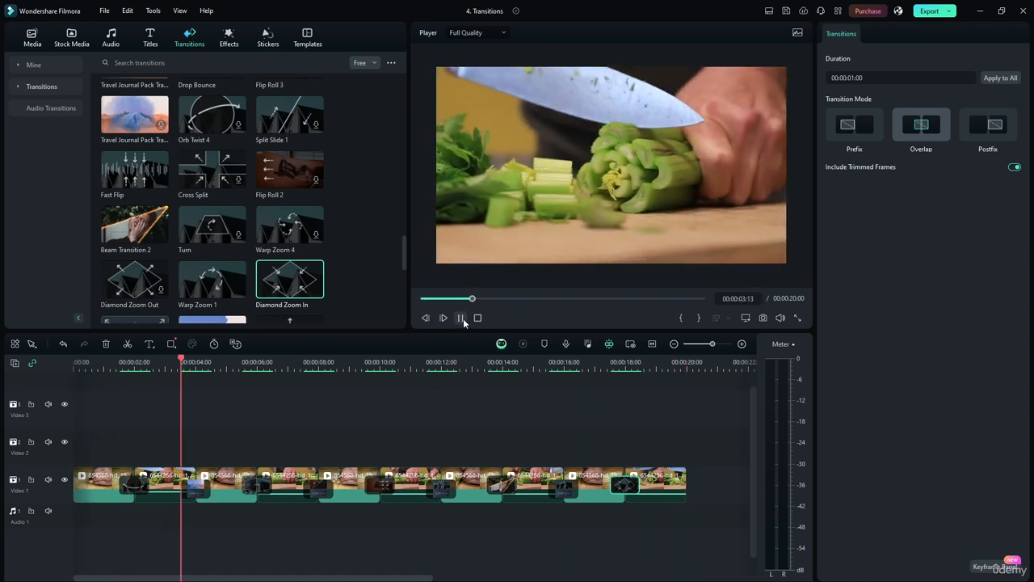
{"action": "left_click", "coordinate": [461, 318]}
{"action": "left_click_drag", "start_coordinate": [196, 365], "coordinate": [70, 362]}
{"action": "left_click", "coordinate": [14, 89]}
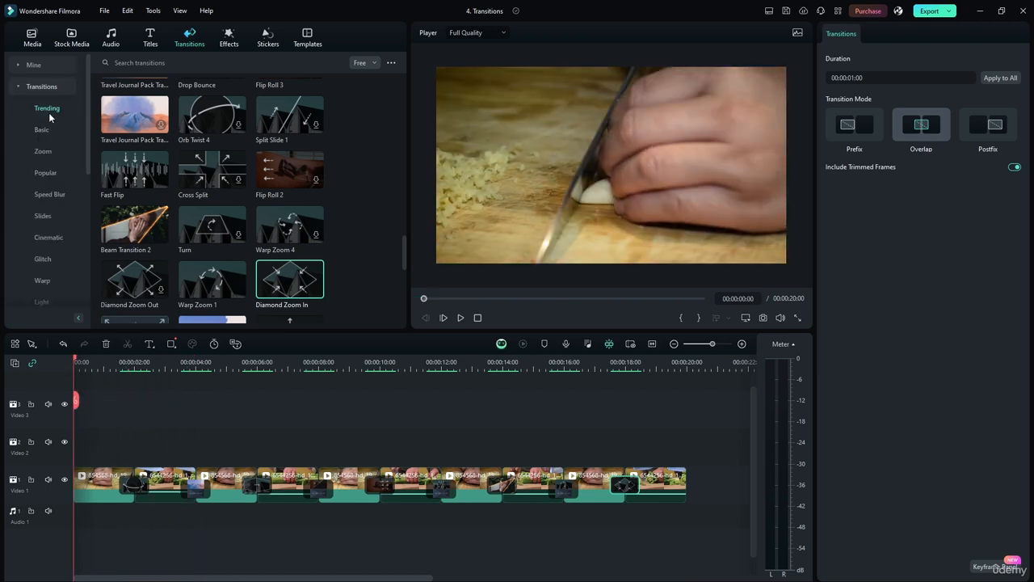
Collapse the transition categories and open the Favorites collection under Mine.
{"action": "left_click", "coordinate": [22, 89]}
{"action": "left_click", "coordinate": [16, 88]}
{"action": "left_click", "coordinate": [19, 89]}
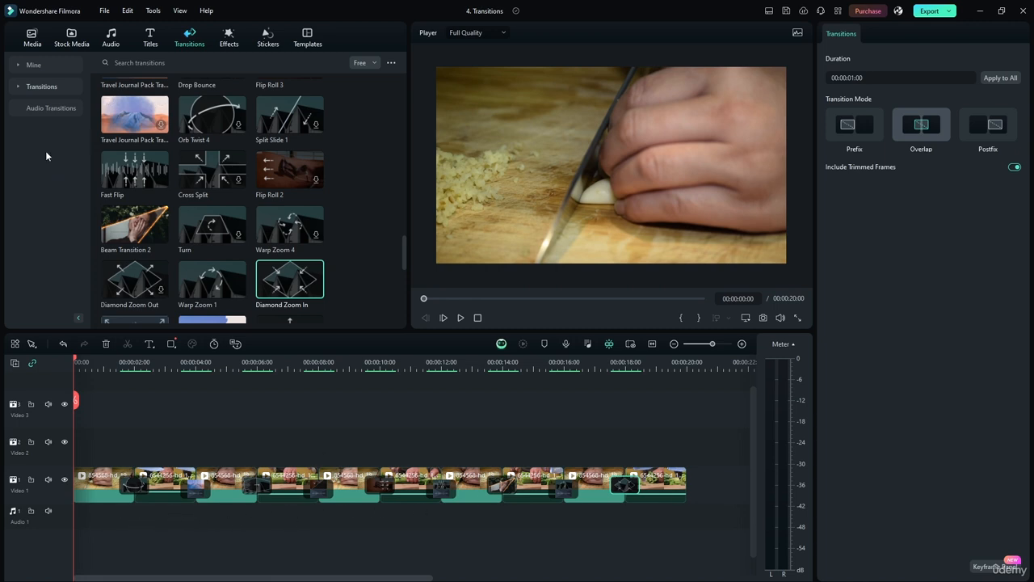
{"action": "left_click", "coordinate": [14, 89]}
{"action": "left_click", "coordinate": [15, 89]}
{"action": "left_click", "coordinate": [25, 65]}
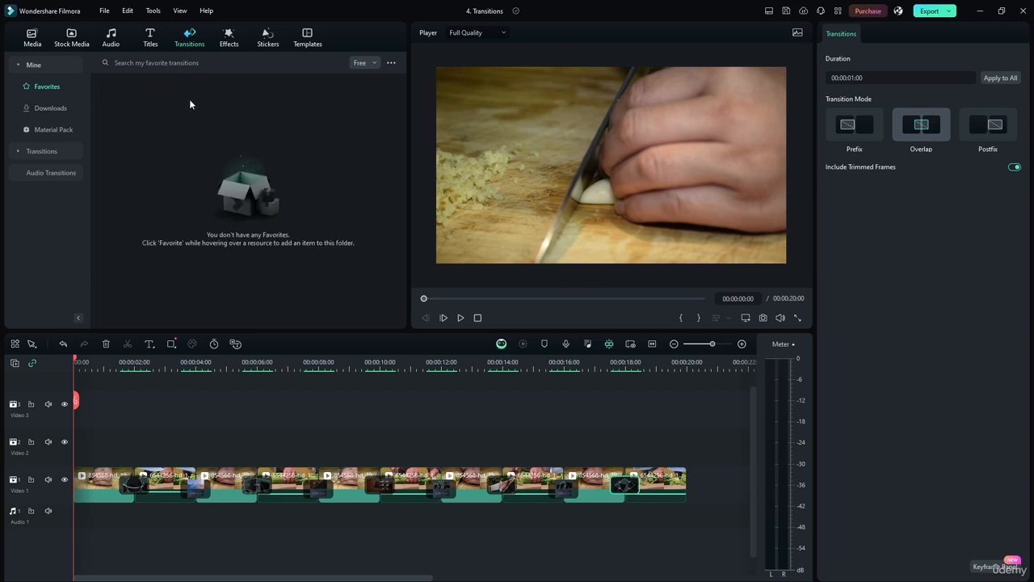
Add the Dissolve transition from the Trending category to the favorites and show the Favorites collection.
{"action": "left_click", "coordinate": [19, 152]}
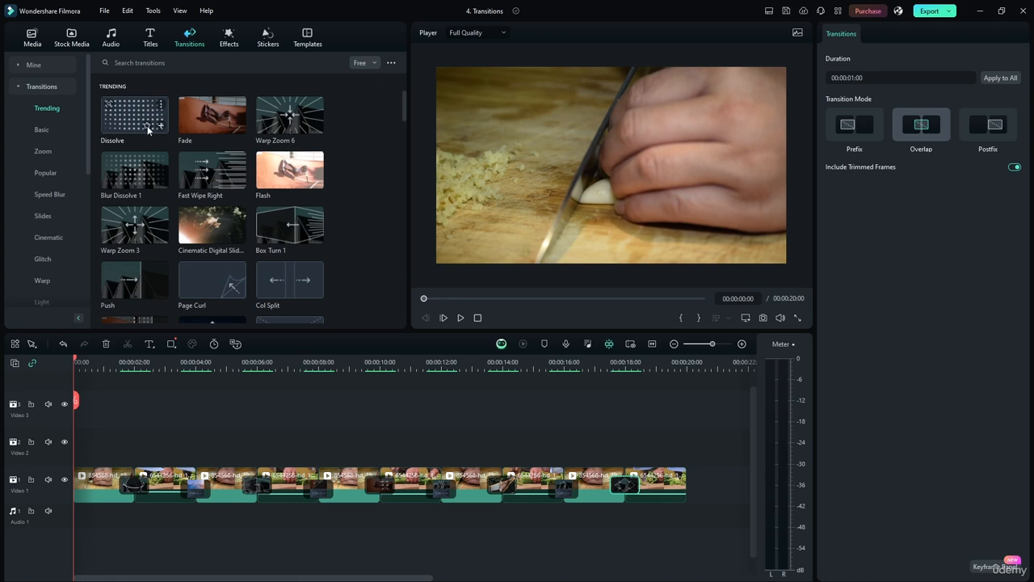
{"action": "left_click", "coordinate": [148, 130]}
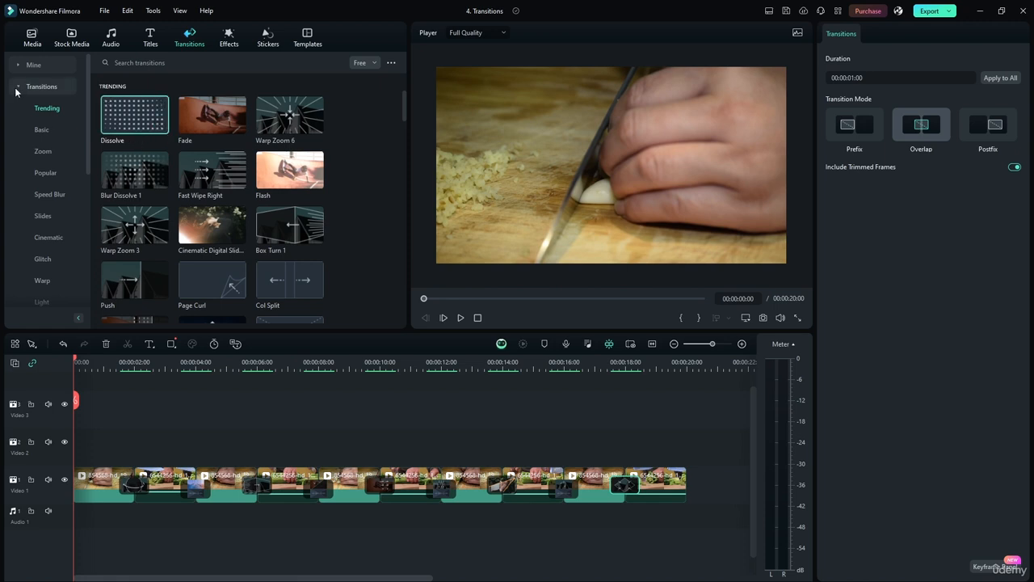
{"action": "left_click", "coordinate": [17, 87]}
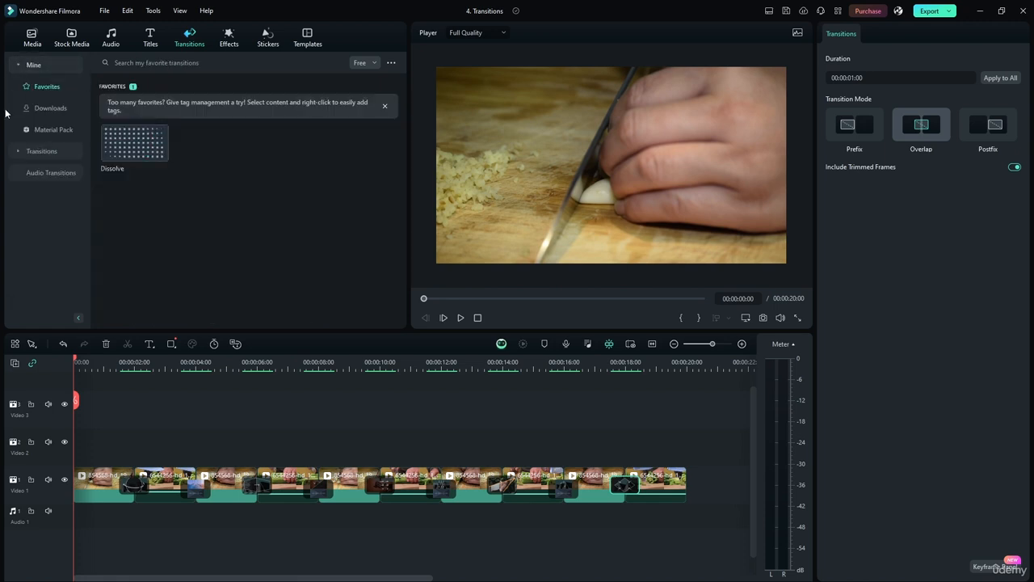
Look through the downloaded transitions and the Material Pack collection, and return to Favorites.
{"action": "left_click", "coordinate": [44, 109]}
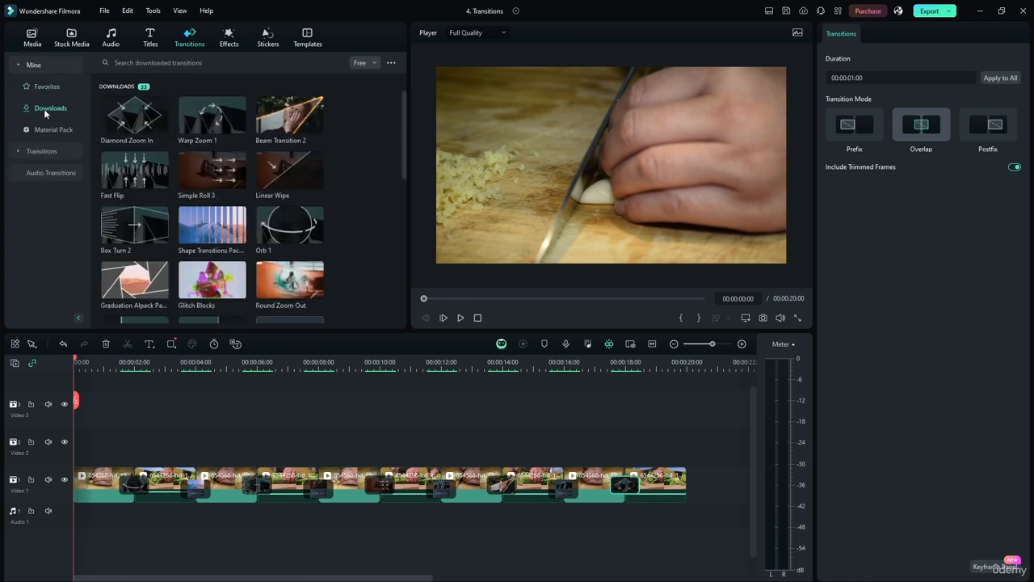
{"action": "scroll", "coordinate": [212, 216], "scroll_direction": "down", "scroll_amount": 5}
{"action": "scroll", "coordinate": [212, 217], "scroll_direction": "up", "scroll_amount": 5}
{"action": "left_click", "coordinate": [47, 86]}
{"action": "left_click", "coordinate": [57, 136]}
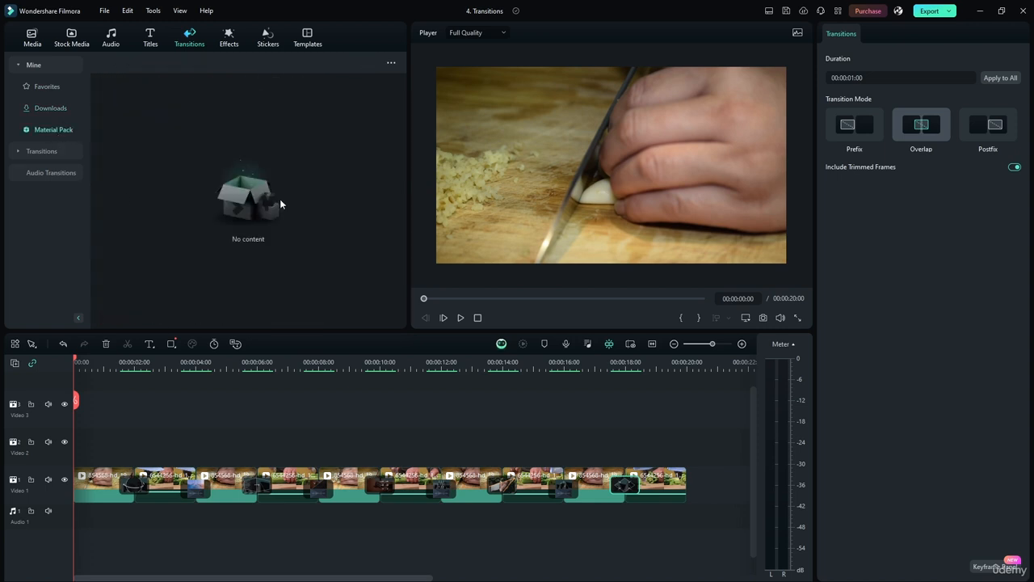
{"action": "left_click", "coordinate": [42, 89]}
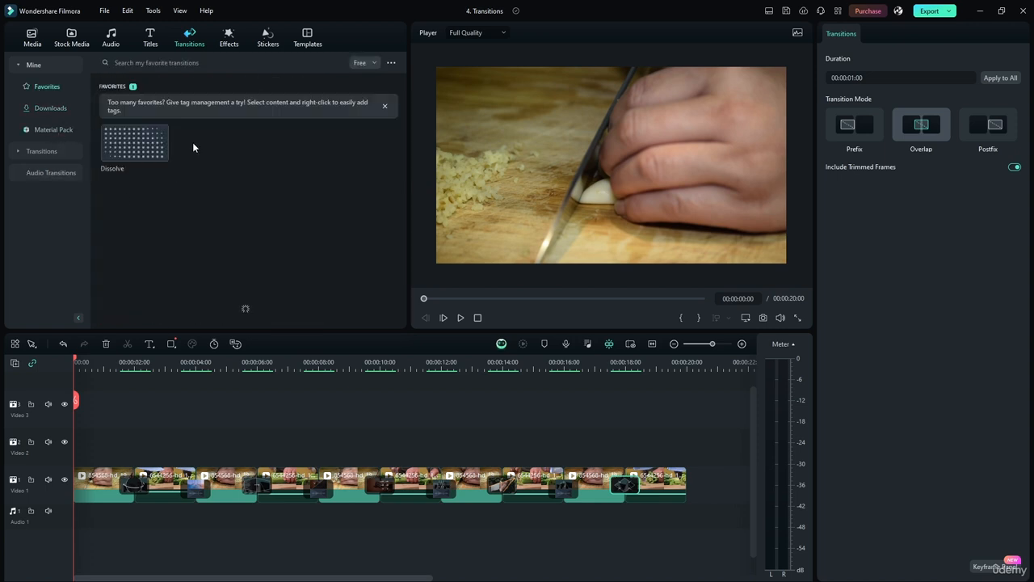
Collapse the Mine collection and clear the selection on the timeline.
{"action": "left_click", "coordinate": [20, 67]}
{"action": "left_click", "coordinate": [214, 411]}
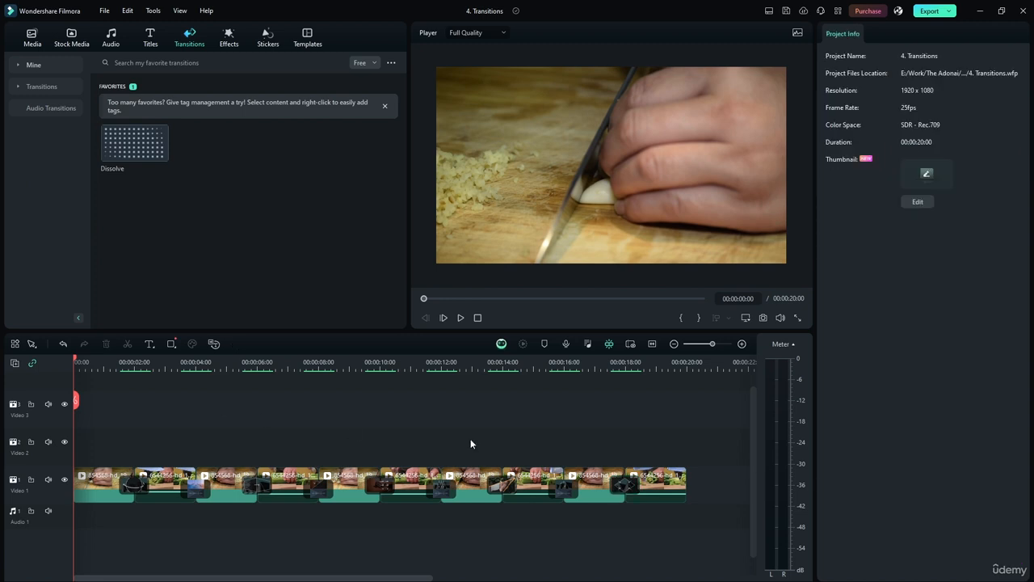
{"action": "left_click_drag", "start_coordinate": [665, 422], "coordinate": [81, 525]}
{"action": "left_click", "coordinate": [356, 403]}
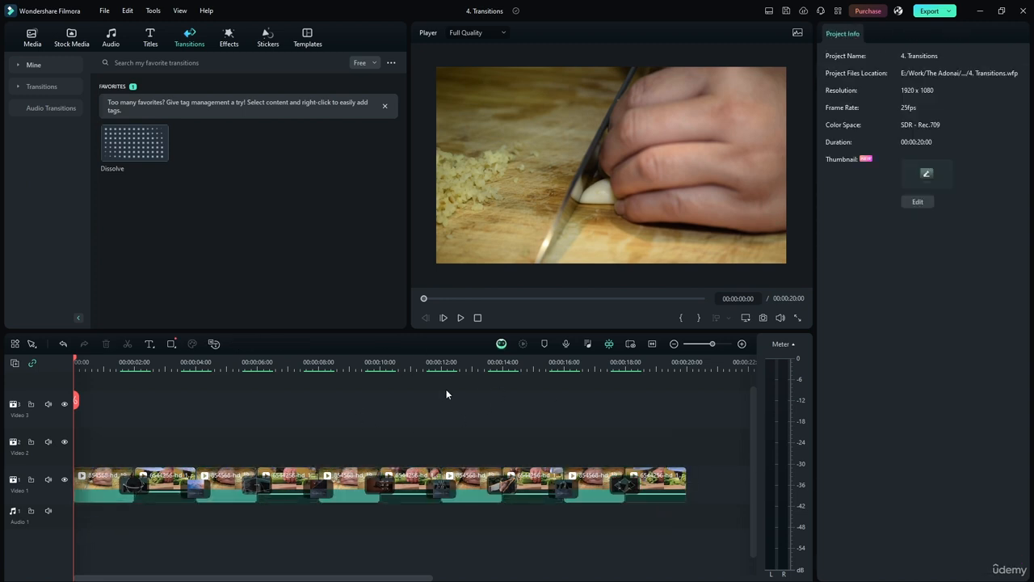